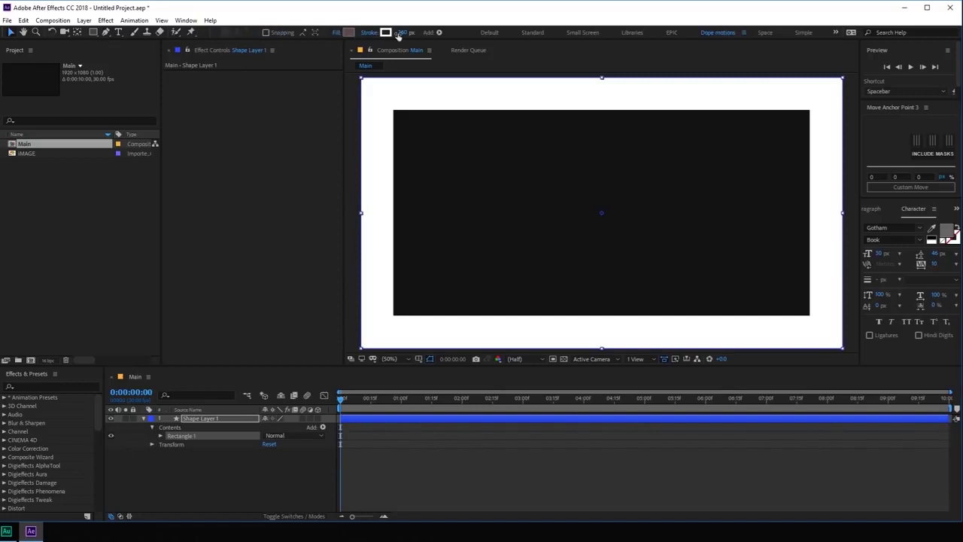
# Reduce the full-frame rectangle's stroke width to 0 px and change its fill to a light grey.
pyautogui.moveTo(398, 36); pyautogui.dragTo(253, 46)
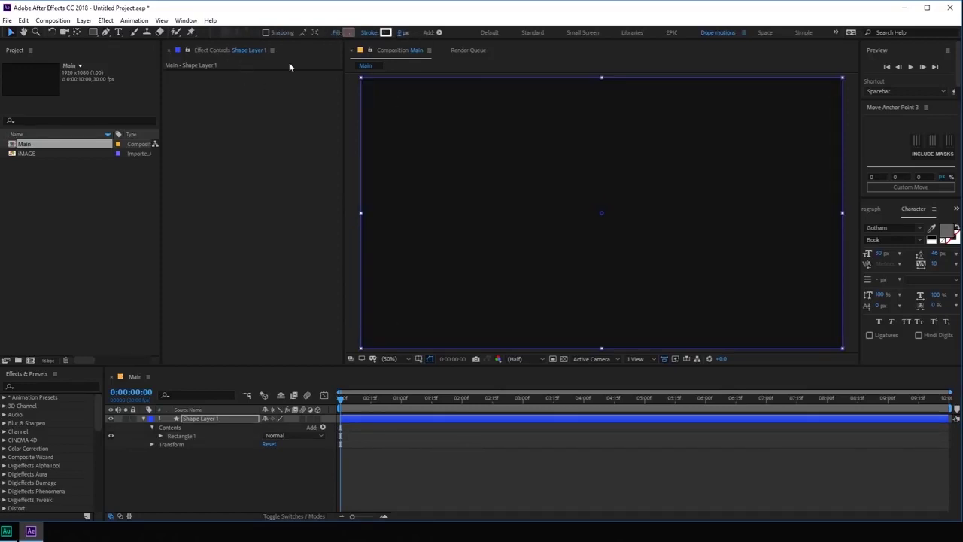
pyautogui.click(347, 33)
pyautogui.moveTo(104, 196); pyautogui.dragTo(48, 172)
pyautogui.click(314, 162)
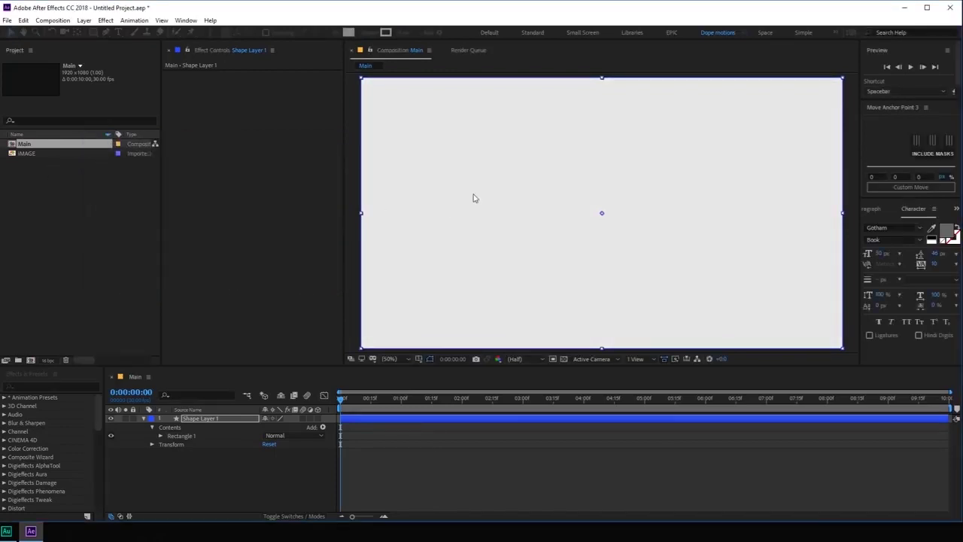
# Expand the rectangle path's properties and raise its roundness to about 774.
pyautogui.click(160, 436)
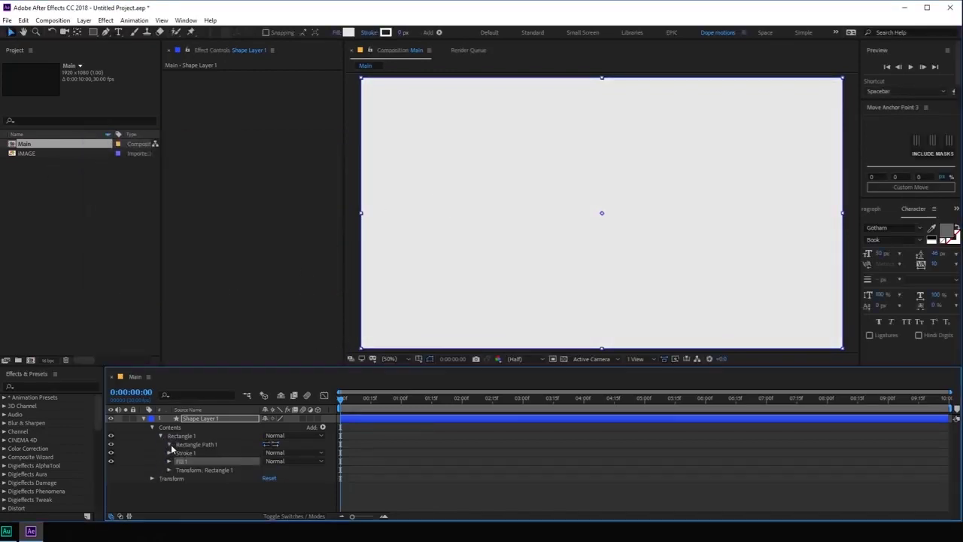
pyautogui.click(170, 445)
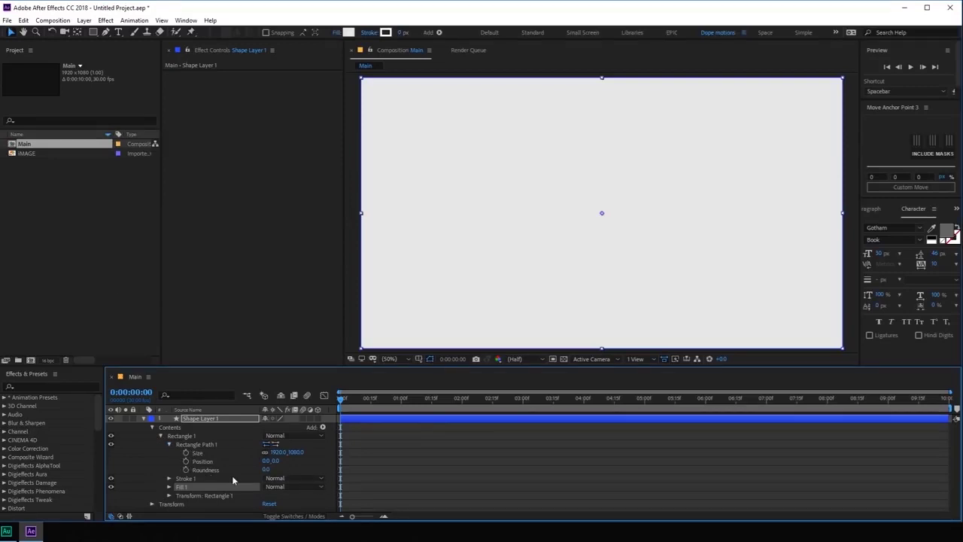
pyautogui.moveTo(268, 469); pyautogui.dragTo(608, 459)
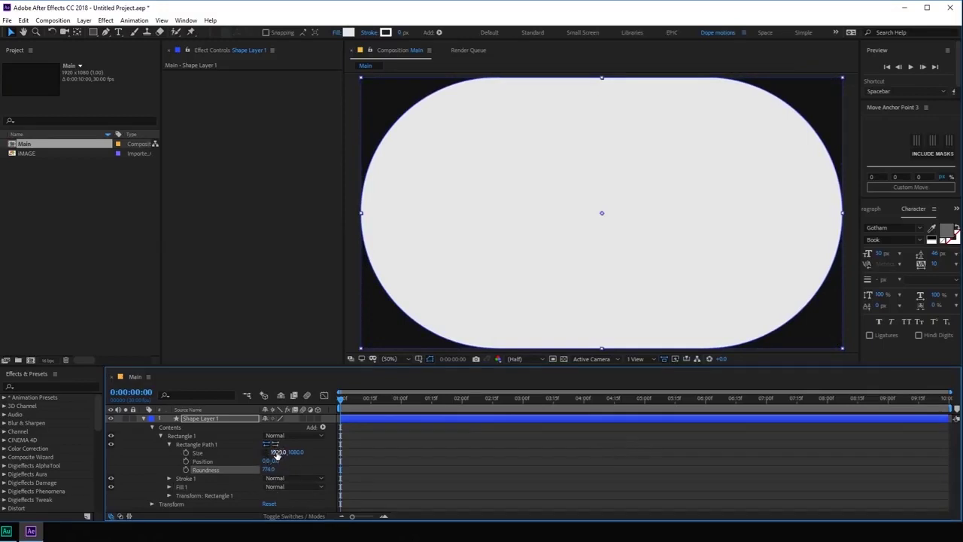
# Enlarge the rectangle path's size to 5000 by 2000.
pyautogui.moveTo(275, 452); pyautogui.dragTo(608, 460)
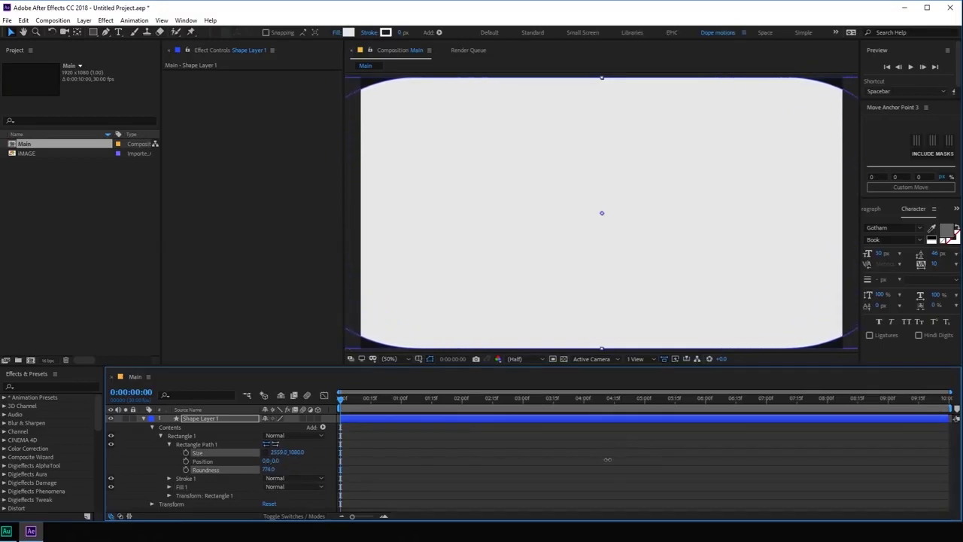
pyautogui.click(277, 452)
pyautogui.write('500')
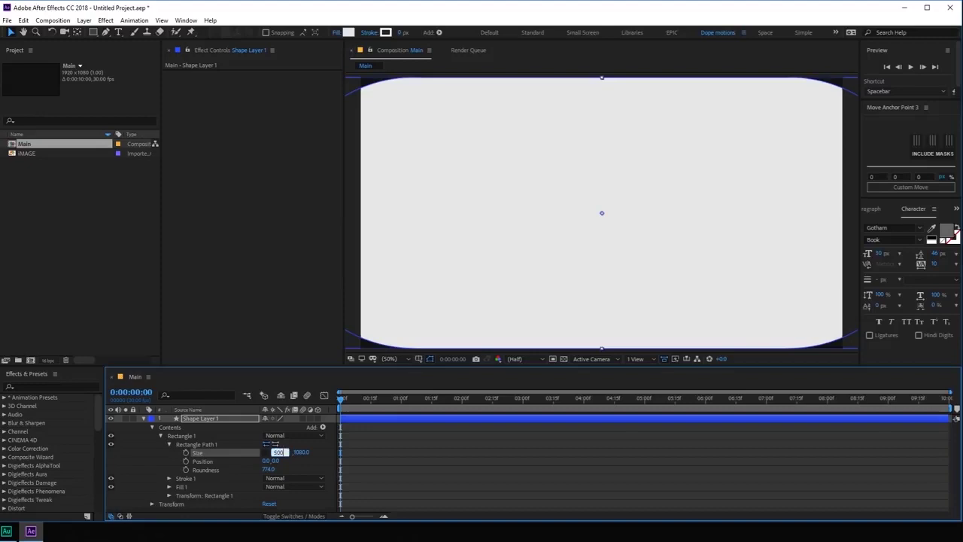
pyautogui.write('0')
pyautogui.press('Return')
pyautogui.click(298, 453)
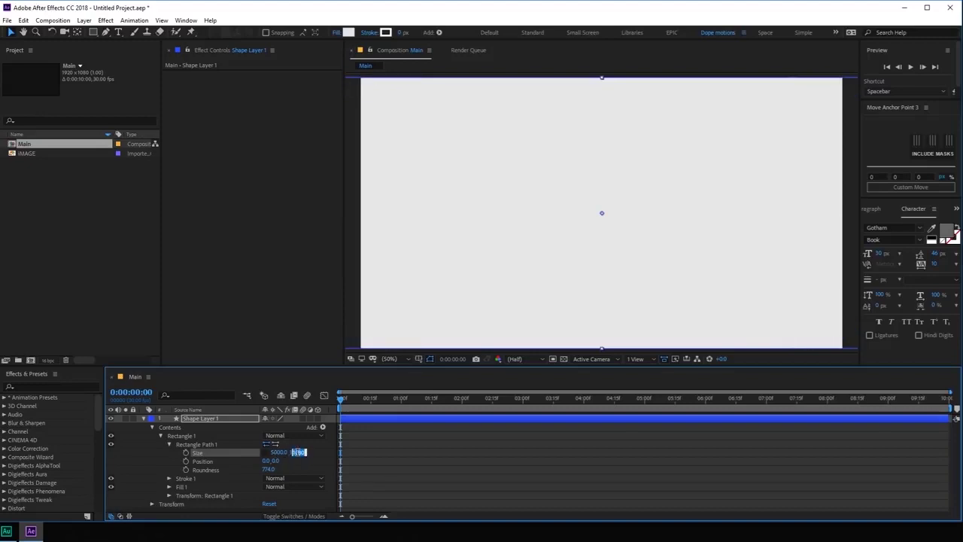
pyautogui.write('2000')
pyautogui.press('Return')
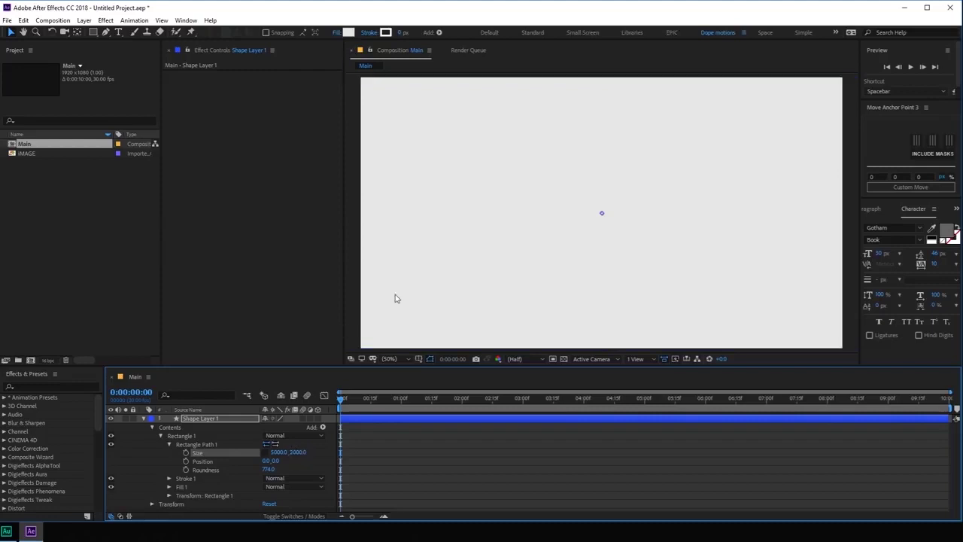
# Move the shape rightward until its left edge is inside the frame, and increase its roundness to about 1206.
pyautogui.click(482, 299)
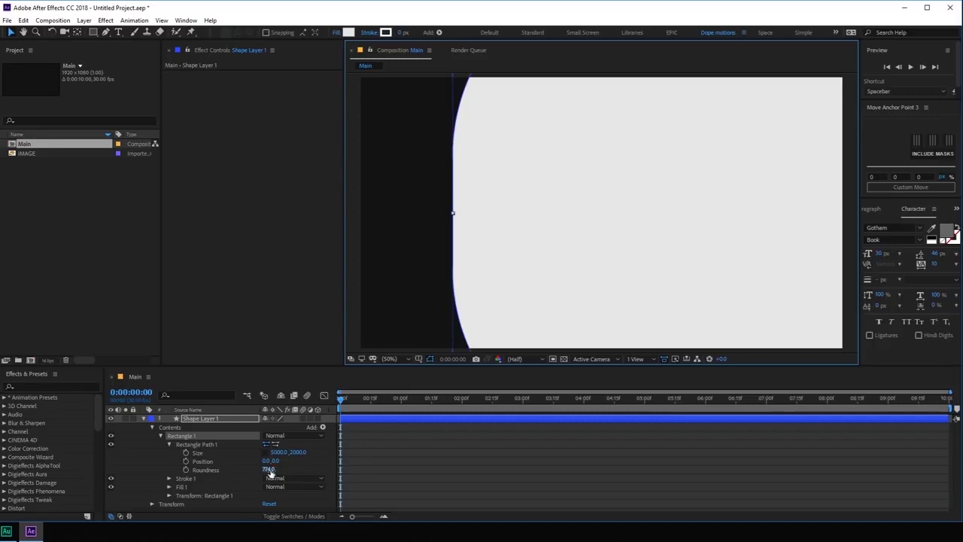
pyautogui.moveTo(268, 472); pyautogui.dragTo(486, 471)
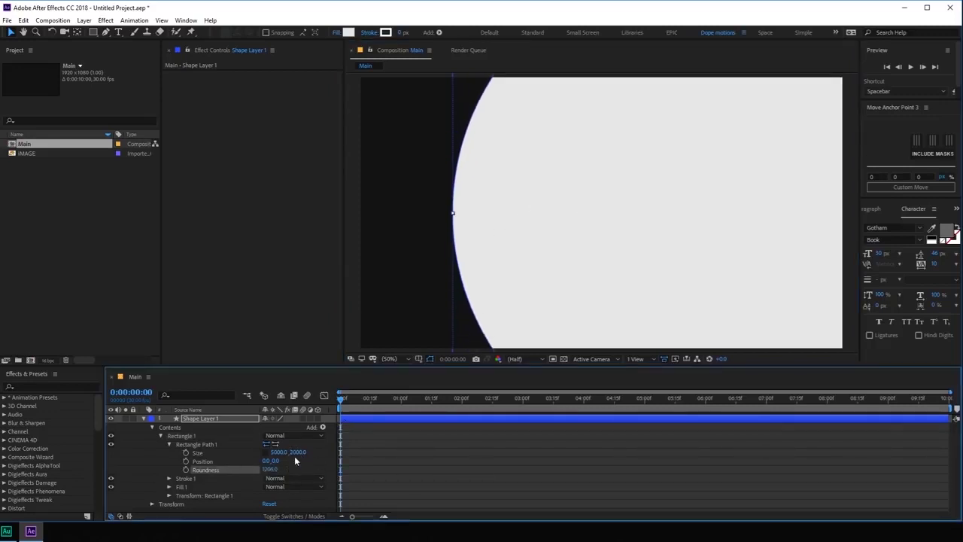
# Adjust the rectangle path's size to 4500 by 1300 for a more strongly curved left edge.
pyautogui.moveTo(277, 452); pyautogui.dragTo(256, 444)
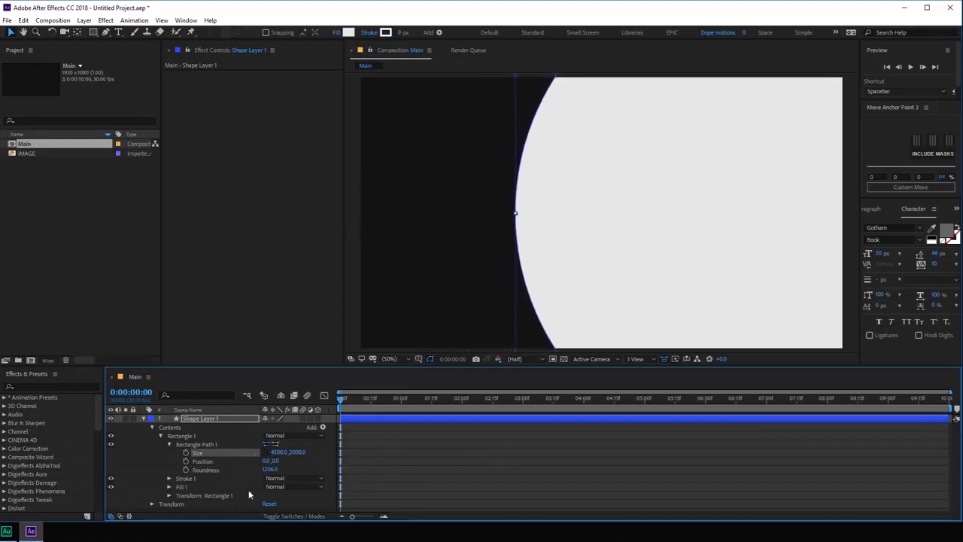
pyautogui.moveTo(296, 453); pyautogui.dragTo(53, 476)
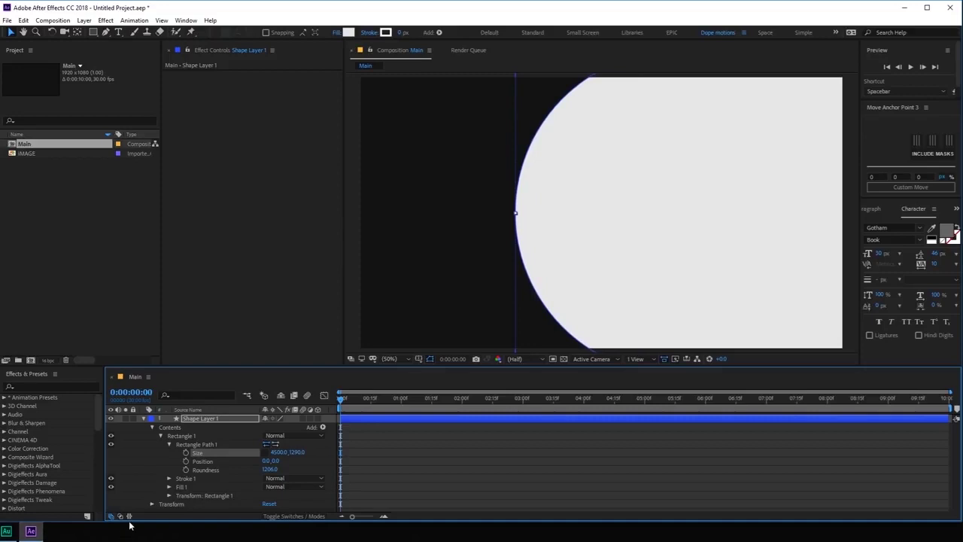
pyautogui.click(298, 452)
pyautogui.write('1300')
pyautogui.press('Return')
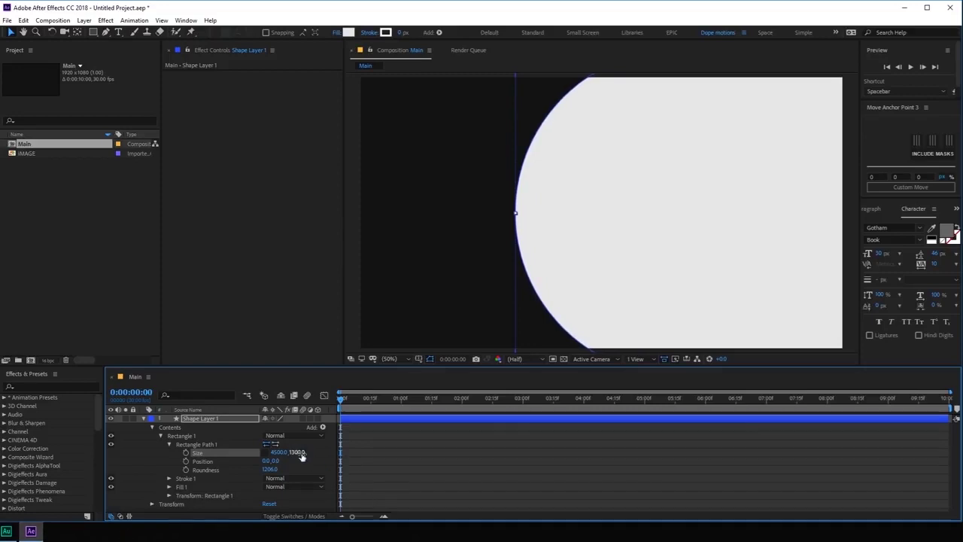
# Collapse the shape layer's properties and rename the layer Shape_01.
pyautogui.click(143, 419)
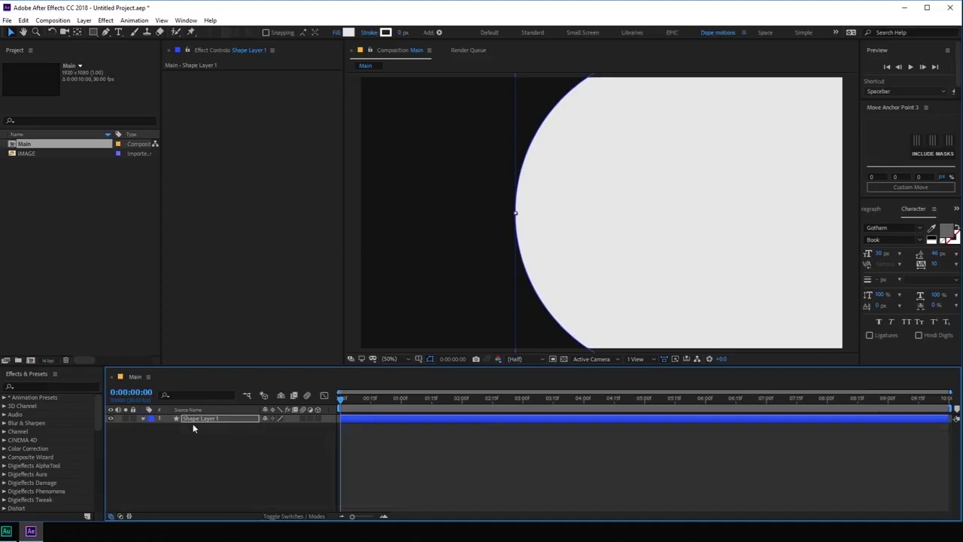
pyautogui.click(193, 423)
pyautogui.press('Return')
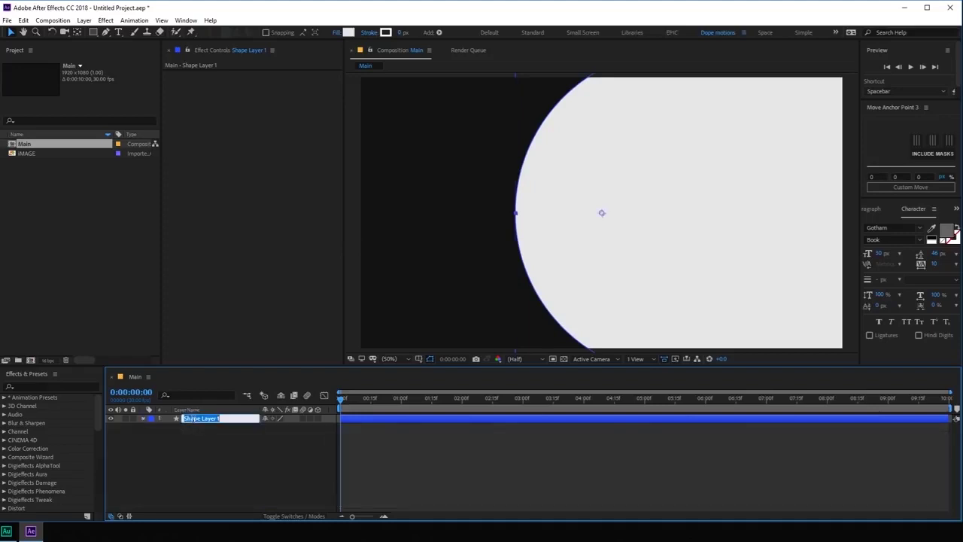
pyautogui.write('S')
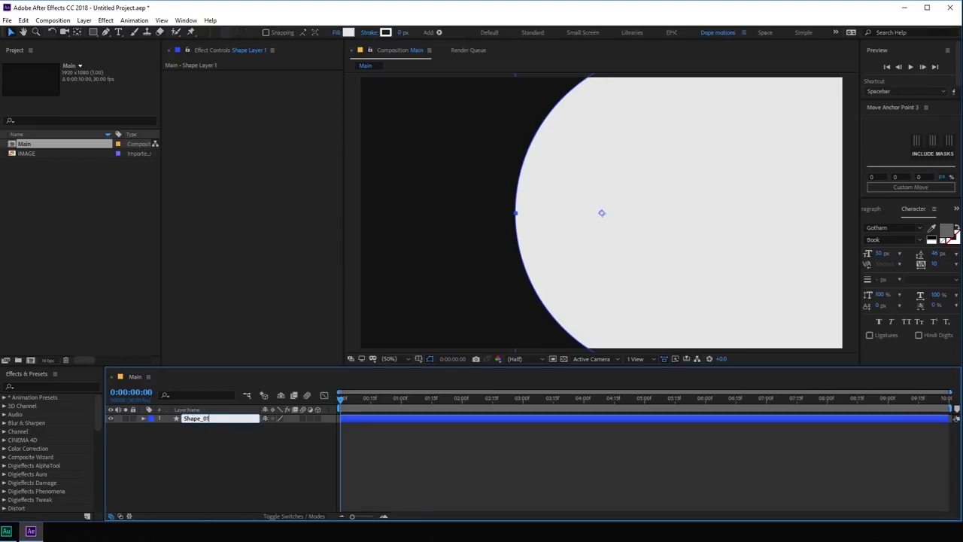
pyautogui.write('hape_01')
pyautogui.press('Return')
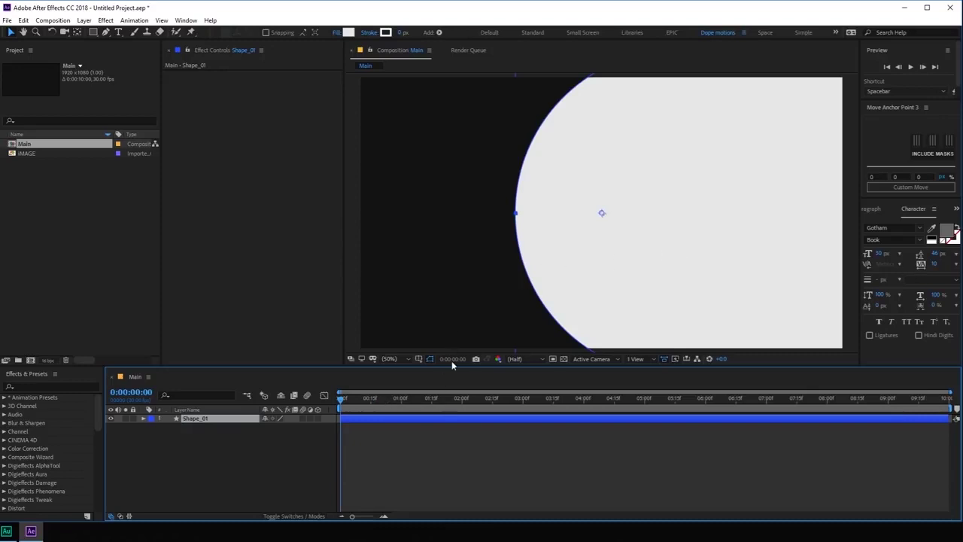
# At 0:00:02:00, move Shape_01 left to about -84, 540 so it covers the frame, and add a Position keyframe.
pyautogui.moveTo(371, 407); pyautogui.dragTo(463, 411)
pyautogui.moveTo(568, 284); pyautogui.dragTo(329, 284)
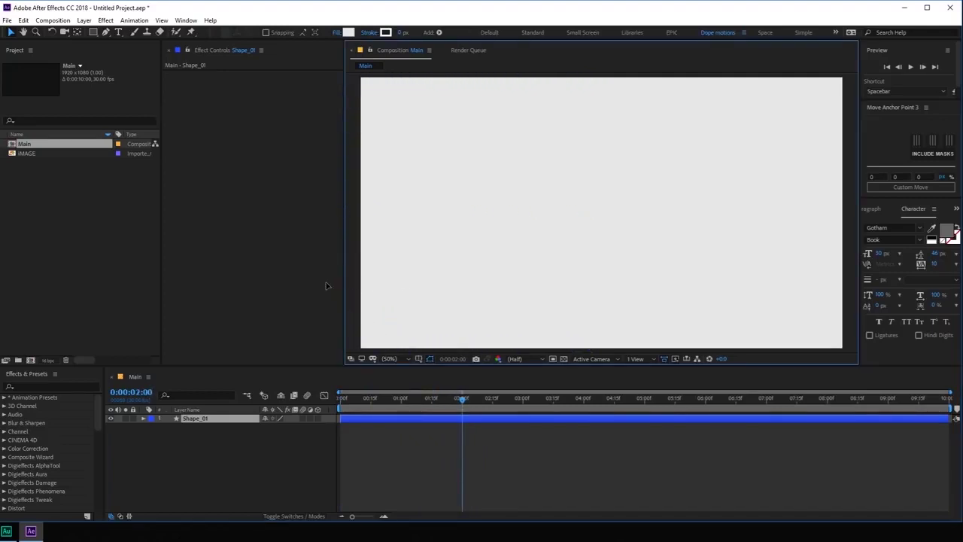
pyautogui.click(191, 418)
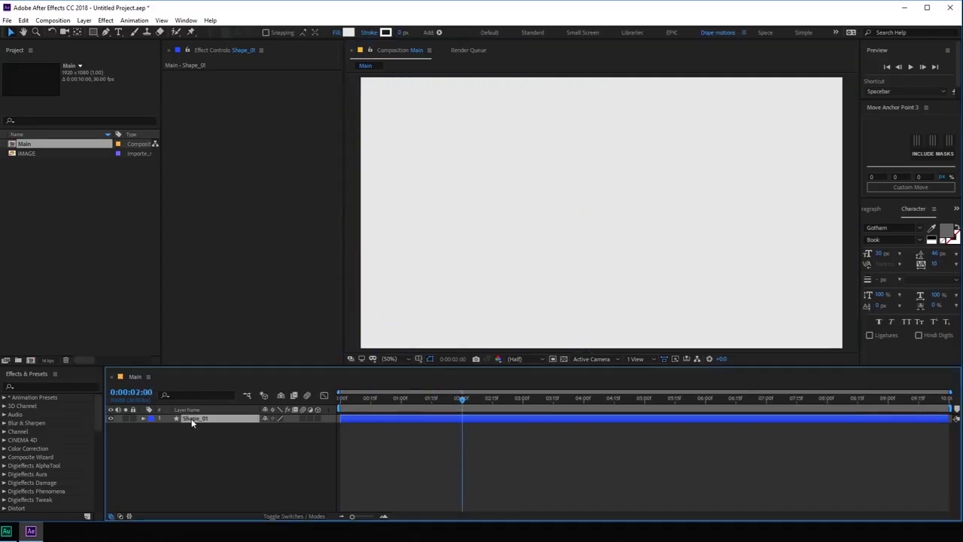
pyautogui.press('p')
pyautogui.click(169, 428)
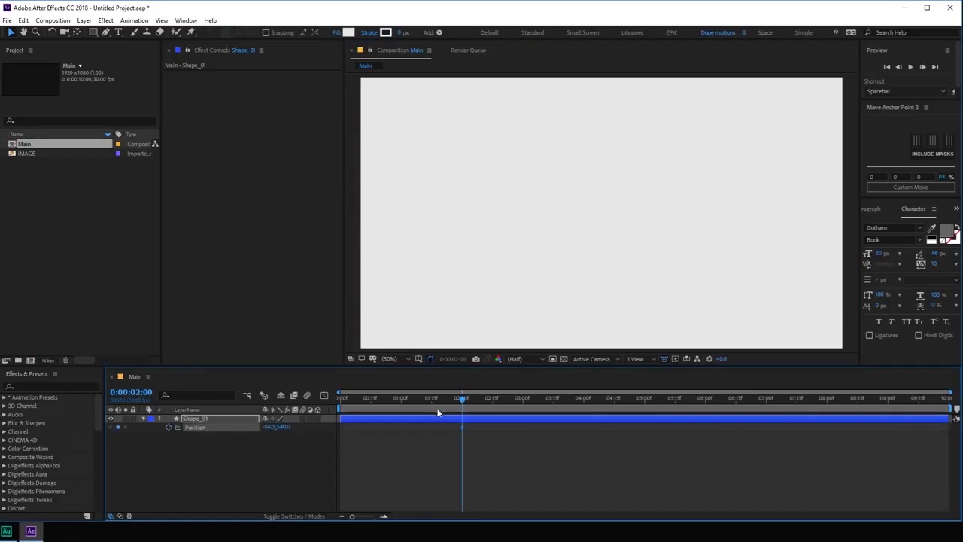
# At 0:00:00:00, move Shape_01 out past the frame's right edge to about 2276, 540 and scrub through the animation.
pyautogui.moveTo(462, 399); pyautogui.dragTo(340, 399)
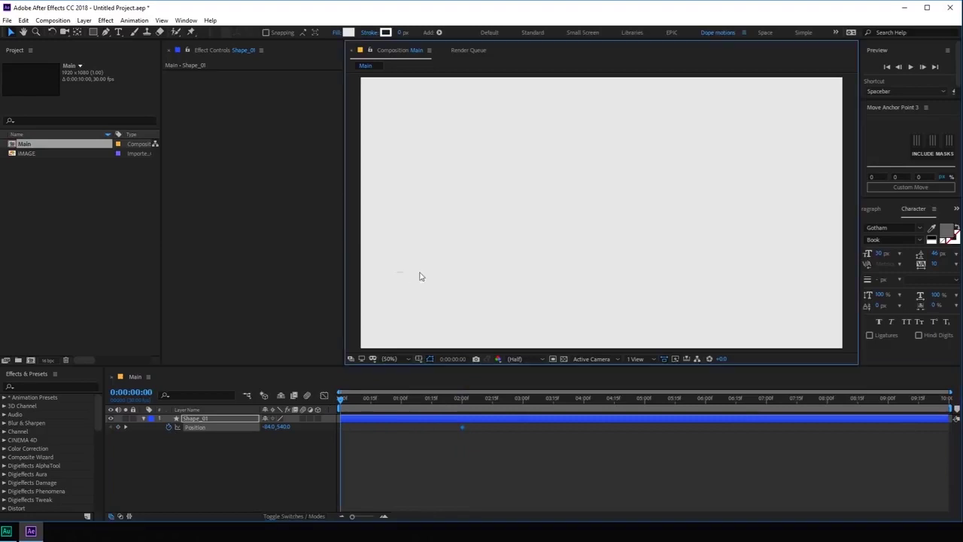
pyautogui.moveTo(527, 269); pyautogui.dragTo(884, 280)
pyautogui.moveTo(348, 407); pyautogui.dragTo(383, 423)
# Apply Easy Ease to both Position keyframes of Shape_01.
pyautogui.click(451, 437)
pyautogui.moveTo(497, 450); pyautogui.dragTo(340, 418)
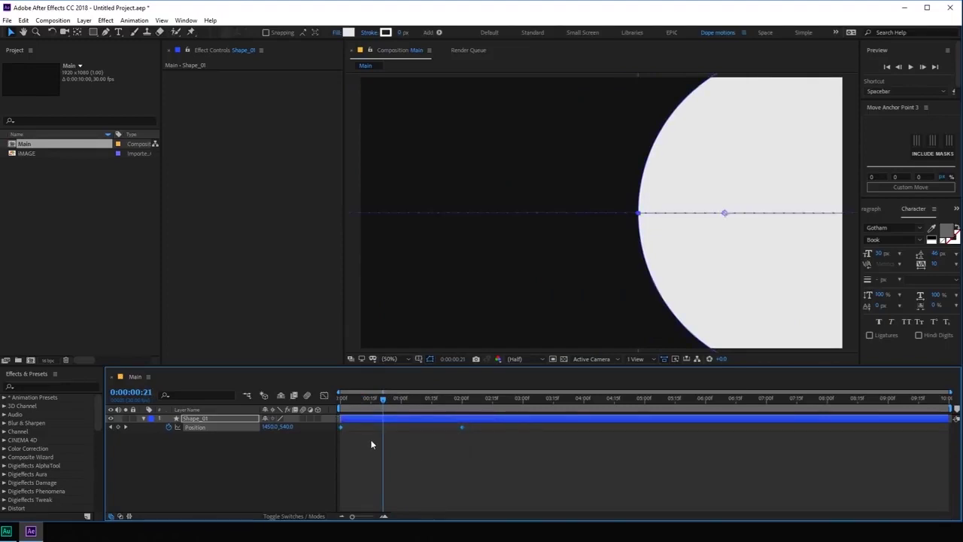
pyautogui.press('F9')
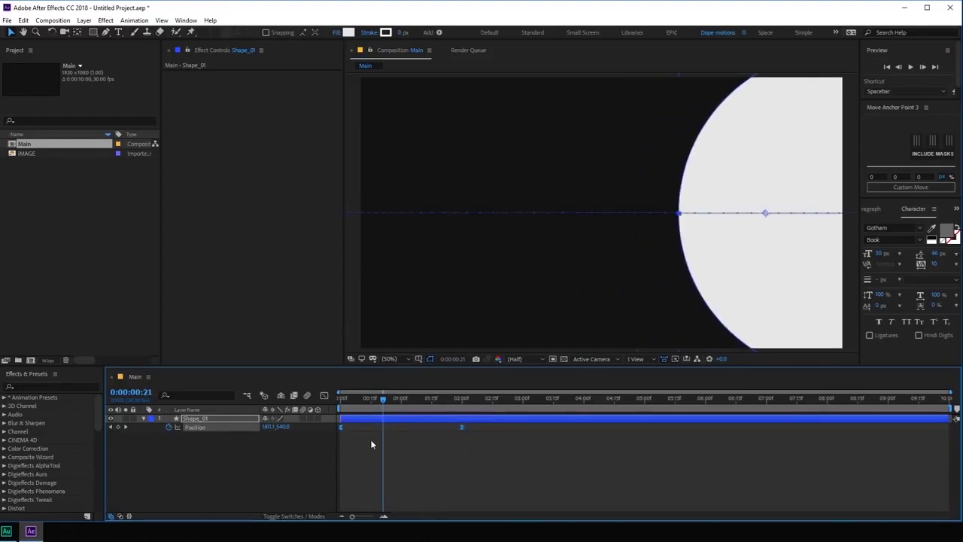
# Reshape the Position speed graph so Shape_01 accelerates quickly and slows gradually, preview the motion, and collapse the layer.
pyautogui.click(324, 396)
pyautogui.moveTo(475, 493); pyautogui.dragTo(408, 491)
pyautogui.press('Home')
pyautogui.press('space')
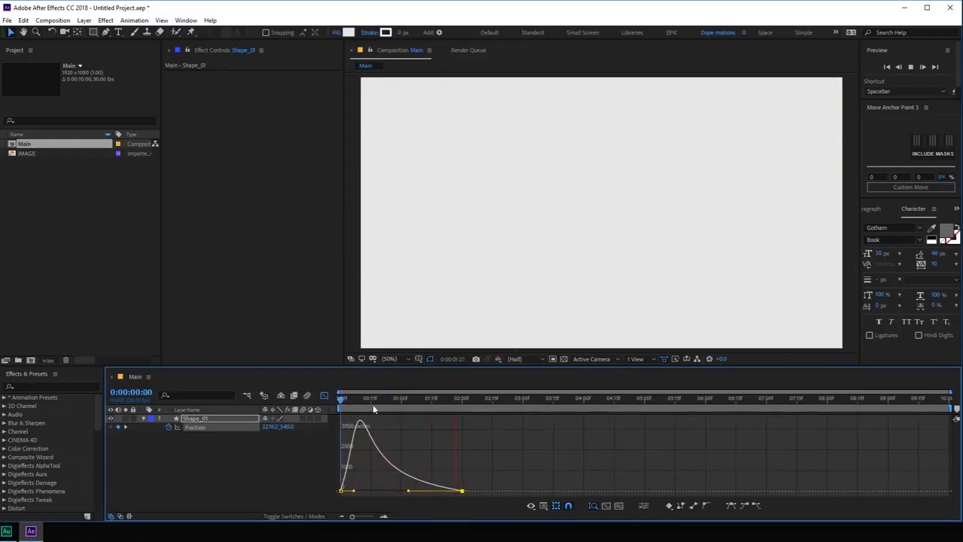
pyautogui.press('space')
pyautogui.moveTo(349, 420); pyautogui.dragTo(373, 420)
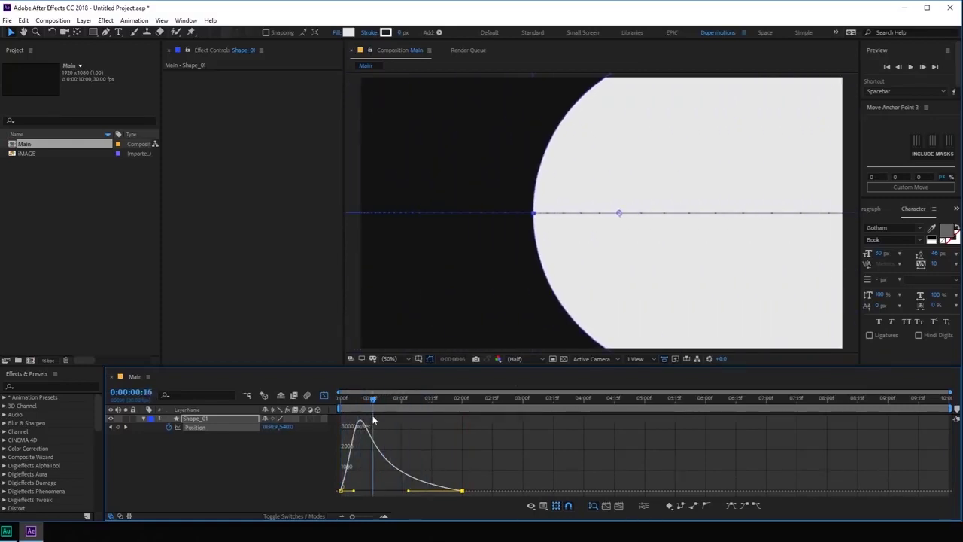
pyautogui.click(143, 418)
pyautogui.click(324, 395)
# Create a new 1920 by 1080, 30 fps, ten-second composition named Media_01.
pyautogui.click(63, 317)
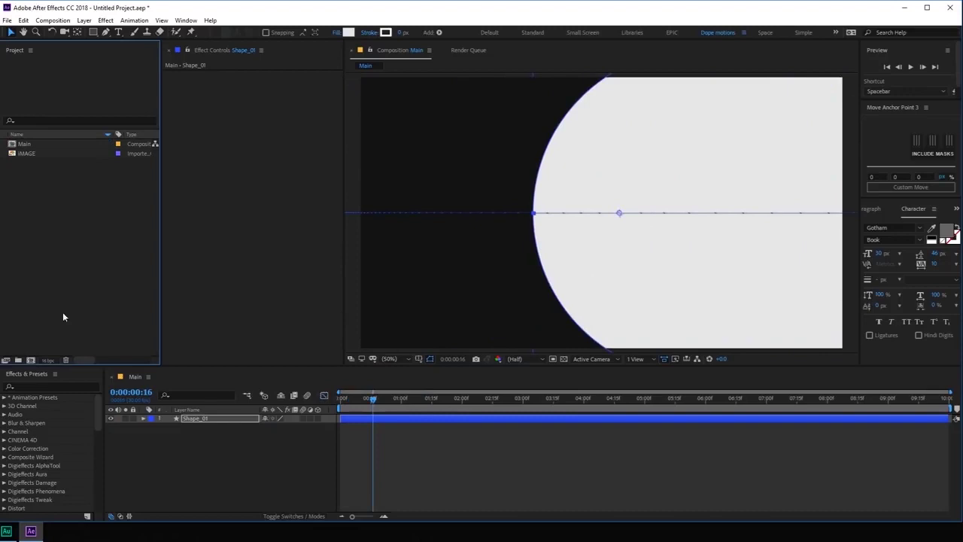
pyautogui.click(30, 362)
pyautogui.click(431, 102)
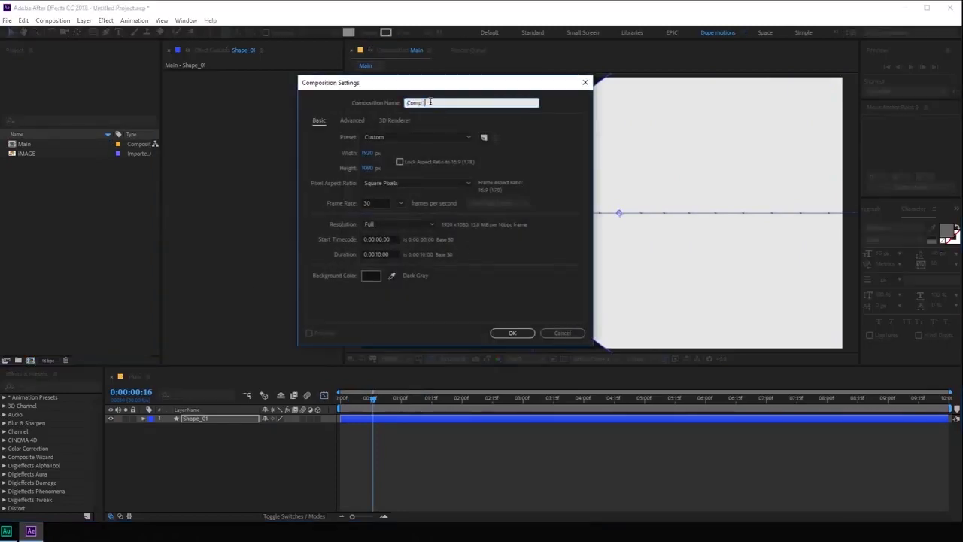
pyautogui.moveTo(431, 102); pyautogui.dragTo(398, 103)
pyautogui.write('Media_01')
pyautogui.press('Return')
# Add IMAGE to the Media_01 composition and scale it down to 37%.
pyautogui.moveTo(27, 163); pyautogui.dragTo(226, 465)
pyautogui.press('s')
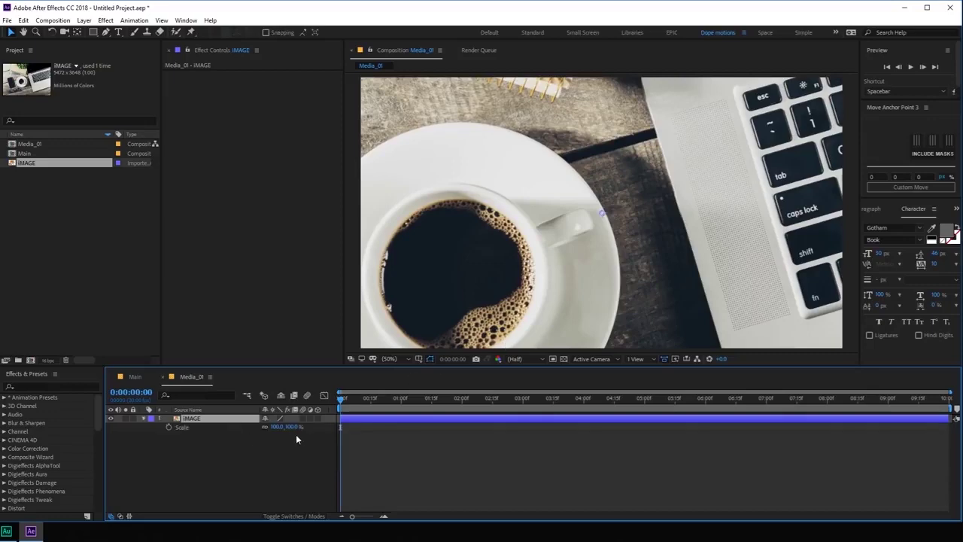
pyautogui.moveTo(293, 433); pyautogui.dragTo(256, 428)
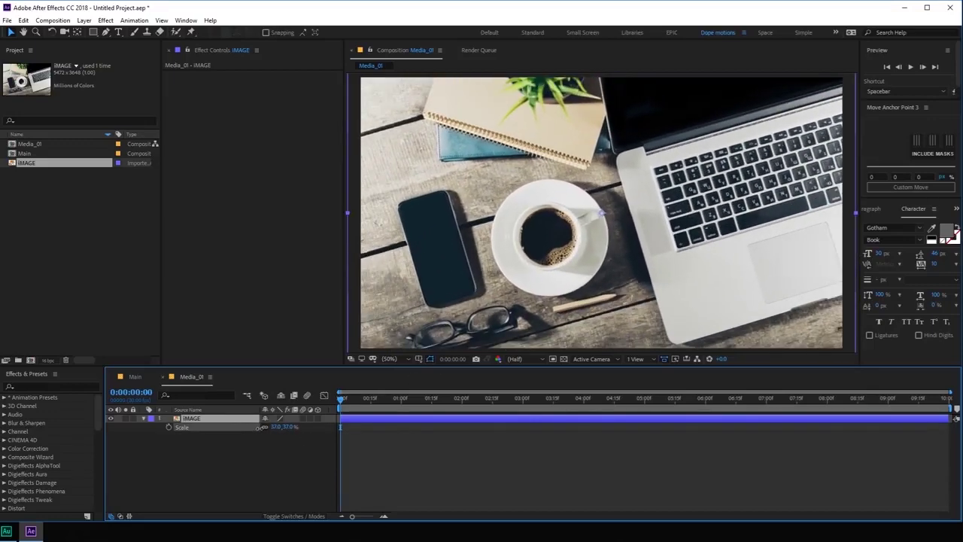
# Place Media_01 beneath Shape_01 in the Main composition and set its track matte to Alpha Matte using Shape_01.
pyautogui.click(147, 379)
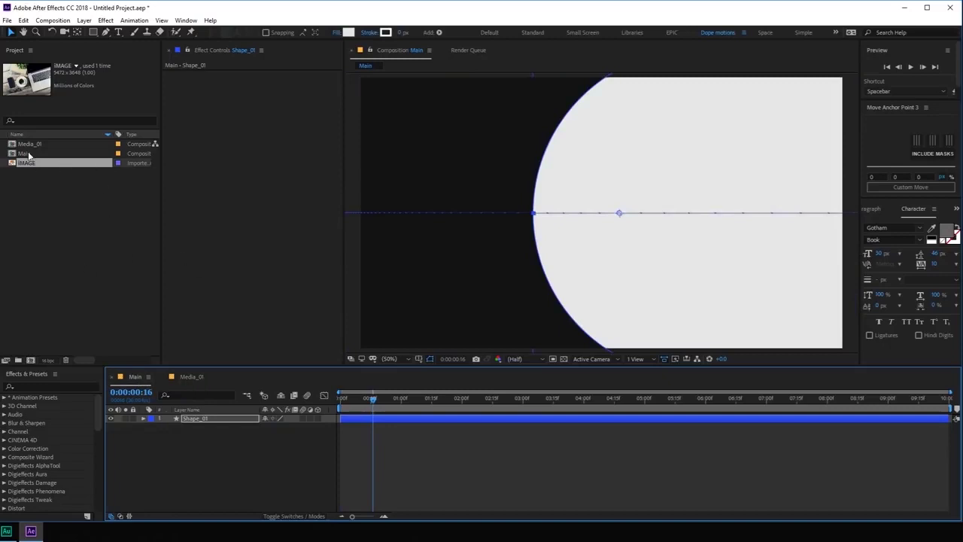
pyautogui.moveTo(28, 144); pyautogui.dragTo(256, 427)
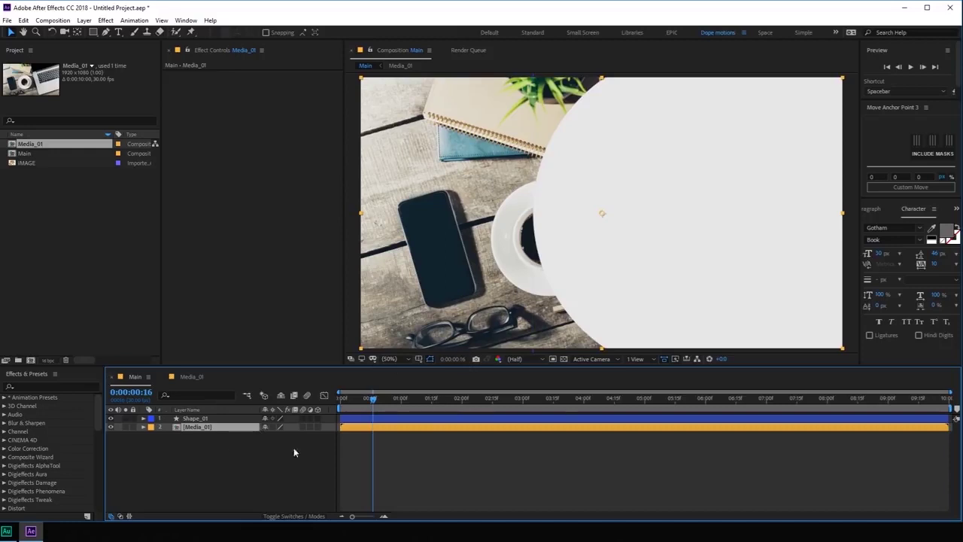
pyautogui.click(285, 517)
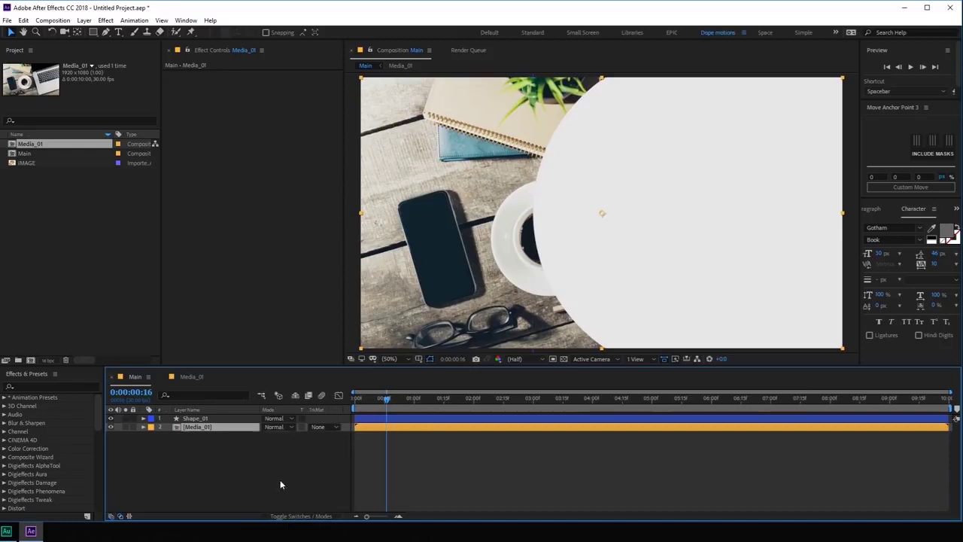
pyautogui.click(331, 426)
pyautogui.click(337, 452)
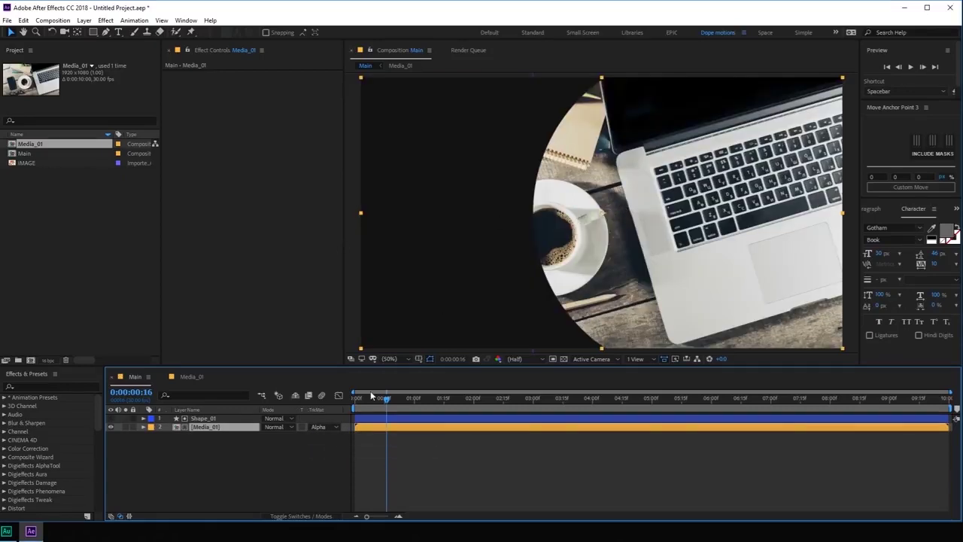
# Duplicate Shape_01 as Shape_02 at the top of the layer stack and make the copy visible.
pyautogui.click(219, 419)
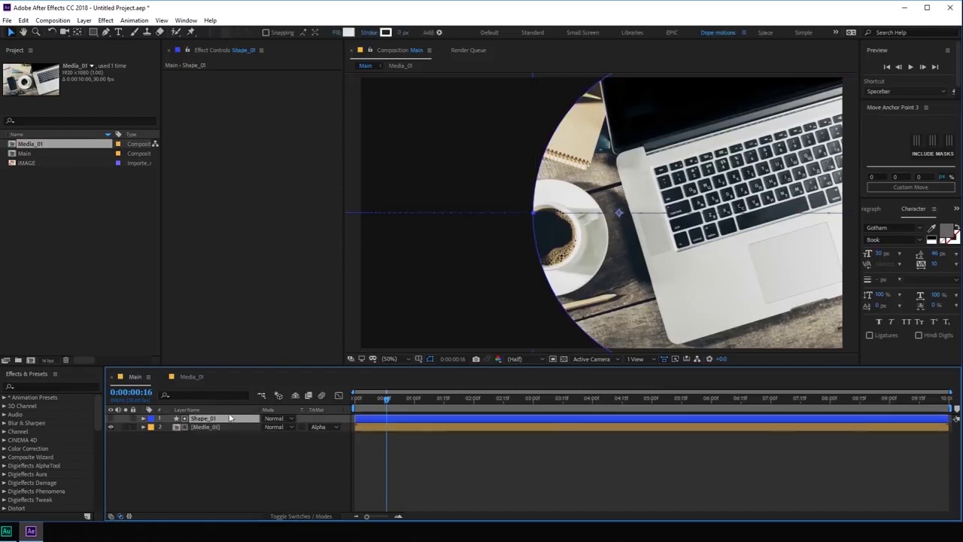
pyautogui.hotkey('ctrl', 'd')
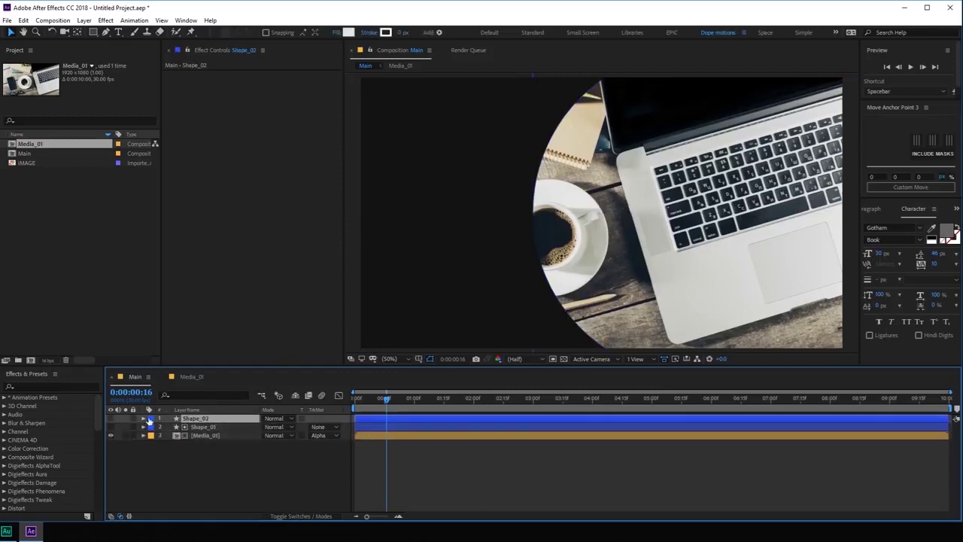
pyautogui.click(111, 419)
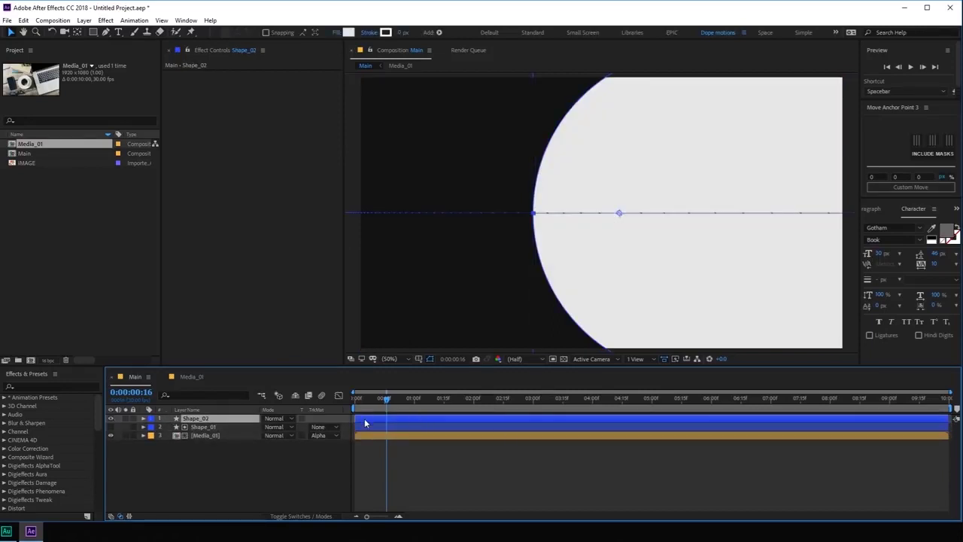
# Delay Shape_02 by one frame so it trails Shape_01, and check the offset at 0:00:00:22.
pyautogui.hotkey('shift', 'Right')
pyautogui.hotkey('shift', 'Right')
pyautogui.hotkey('shift', 'Right')
pyautogui.hotkey('shift', 'Right')
pyautogui.hotkey('shift', 'Right')
pyautogui.hotkey('shift', 'Right')
pyautogui.hotkey('shift', 'Right')
pyautogui.hotkey('shift', 'Right')
pyautogui.hotkey('shift', 'Right')
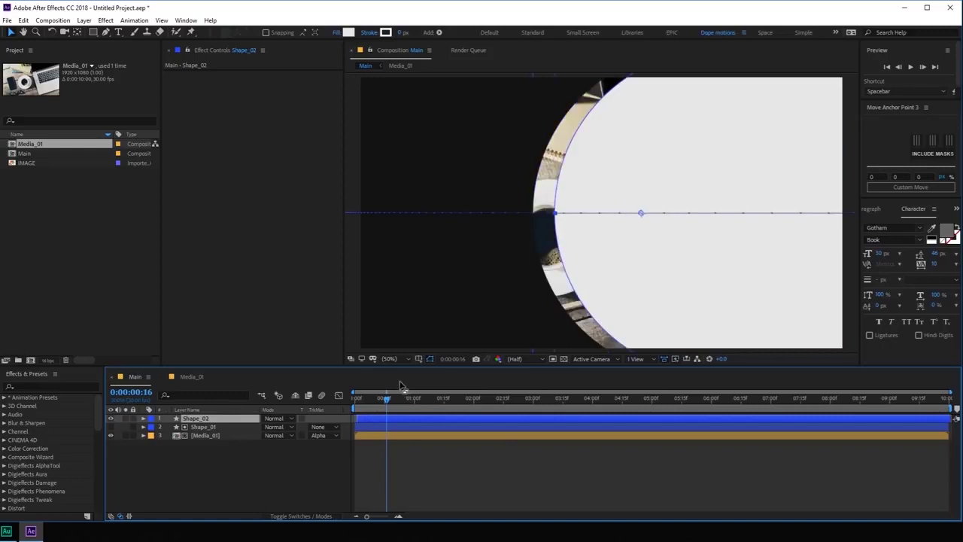
pyautogui.moveTo(403, 386); pyautogui.dragTo(399, 426)
# Set the fill colour of Shape_01 to D5D5D5.
pyautogui.click(199, 438)
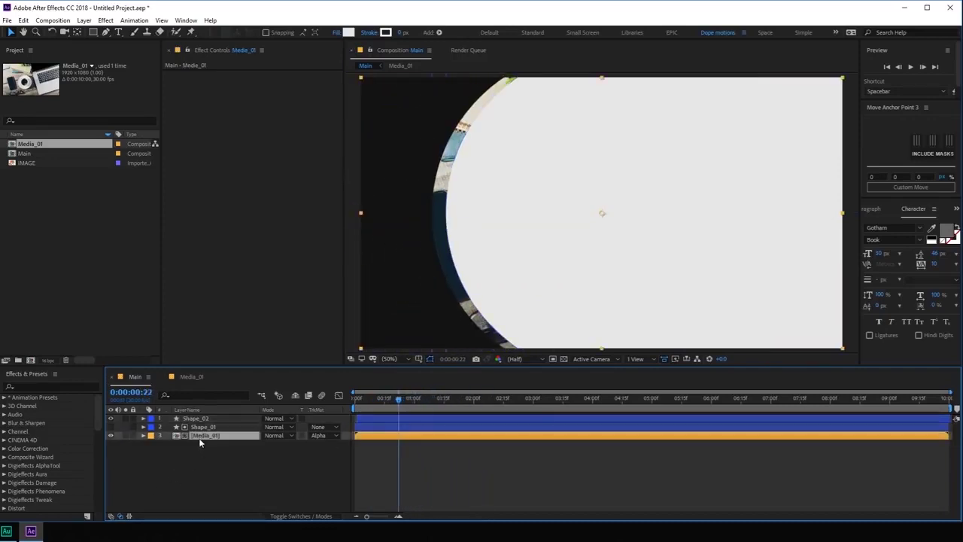
pyautogui.click(202, 427)
pyautogui.click(349, 32)
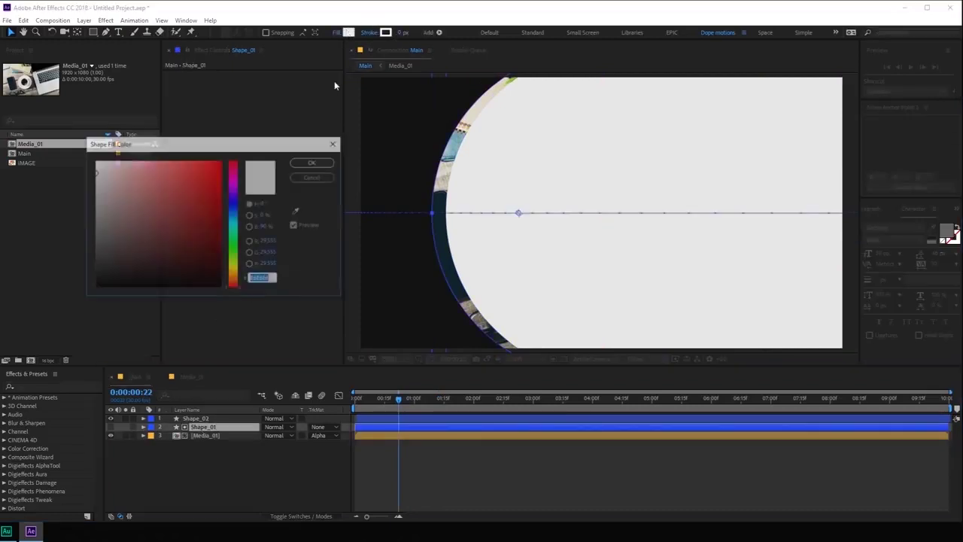
pyautogui.moveTo(82, 190)
pyautogui.mouseDown()
pyautogui.moveTo(75, 202)
pyautogui.moveTo(80, 184)
pyautogui.mouseUp()
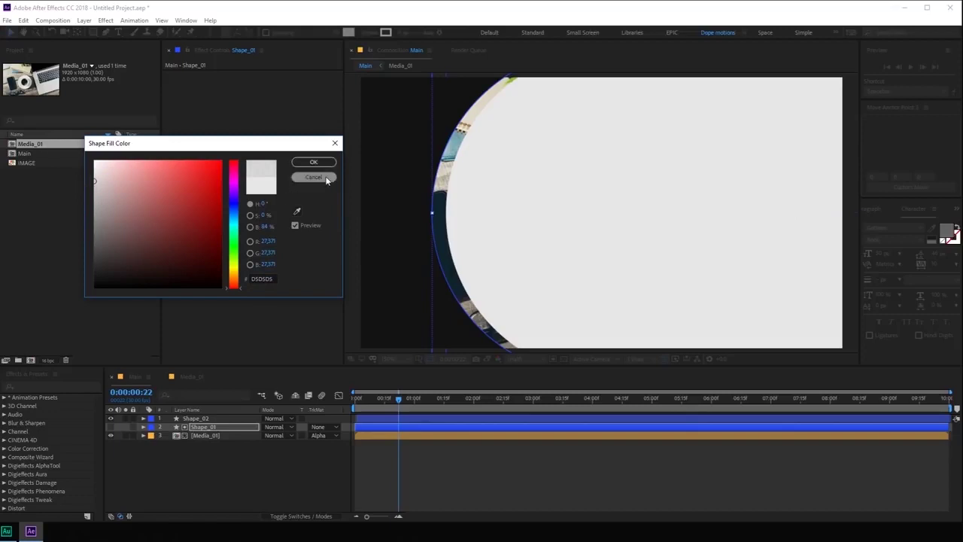
pyautogui.click(275, 280)
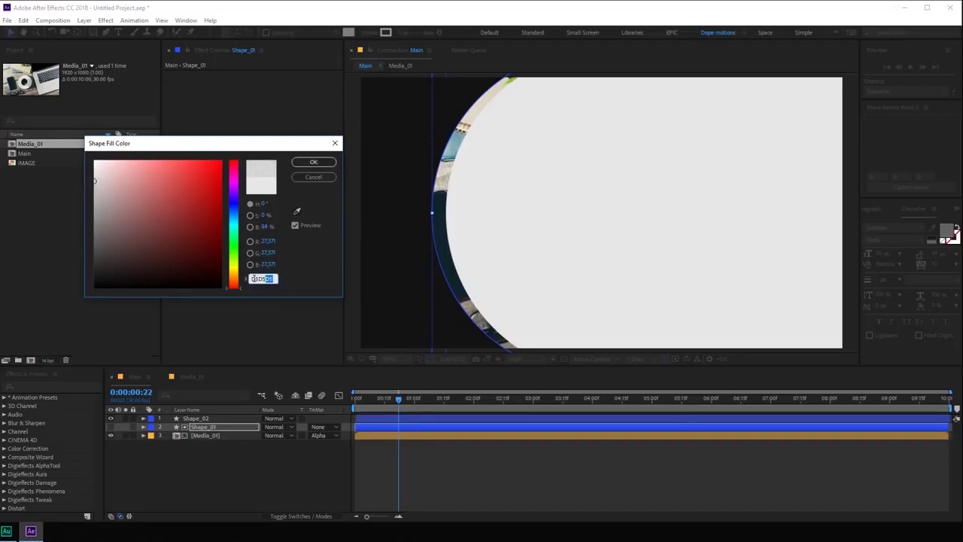
pyautogui.click(314, 163)
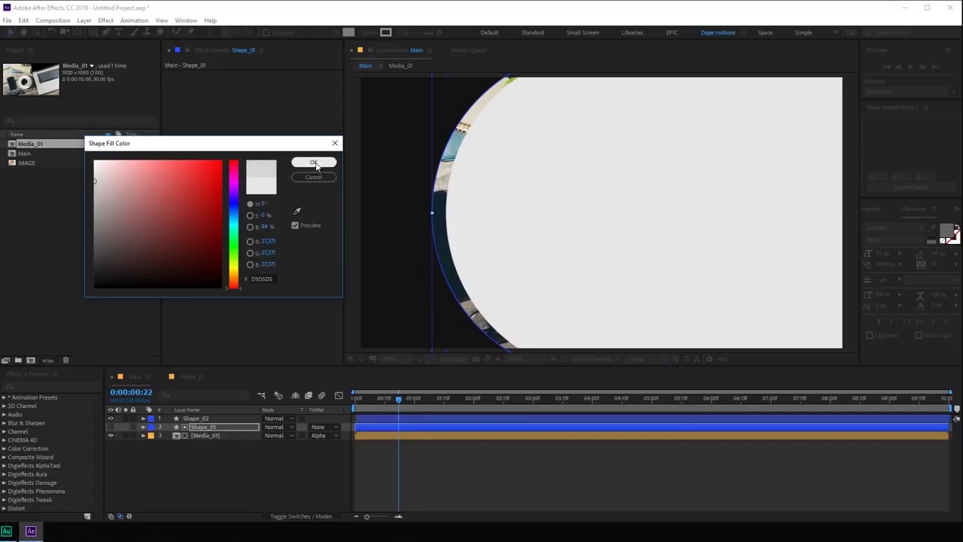
# Set the fill colour of Shape_02 to D5D5D5 and deselect the layer.
pyautogui.click(197, 418)
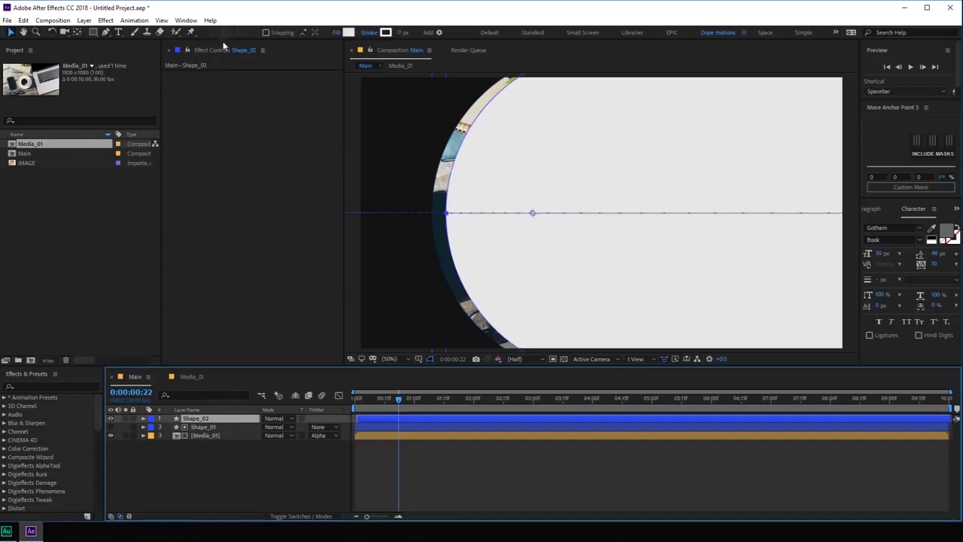
pyautogui.click(348, 32)
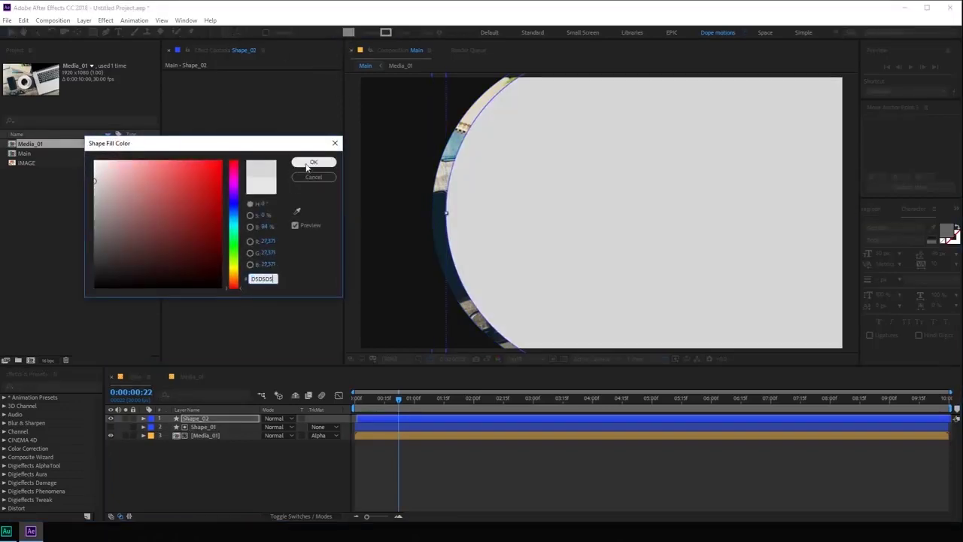
pyautogui.click(307, 167)
pyautogui.click(380, 450)
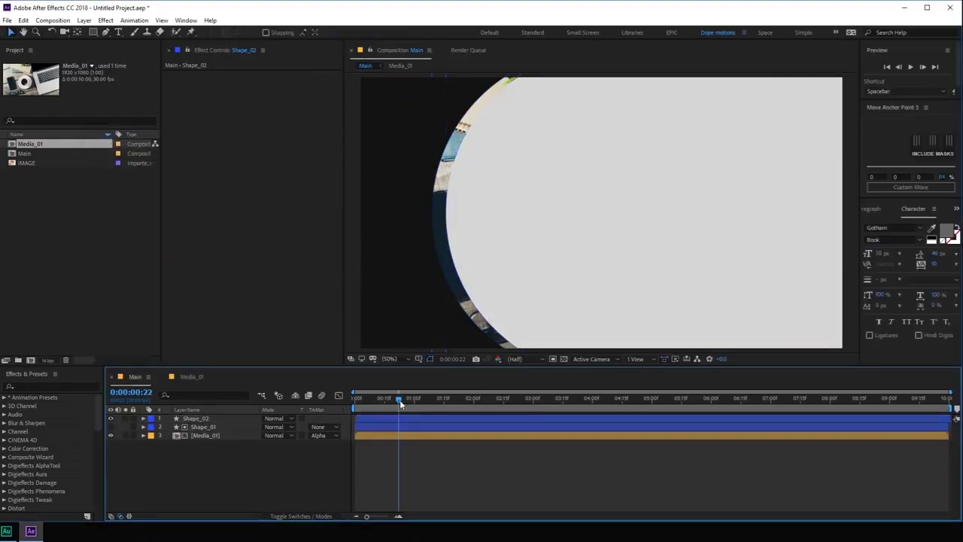
# Move the current time to 0:00:00:14 and add a Stroke layer style to the Media_01 layer.
pyautogui.moveTo(401, 404); pyautogui.dragTo(386, 400)
pyautogui.click(208, 439)
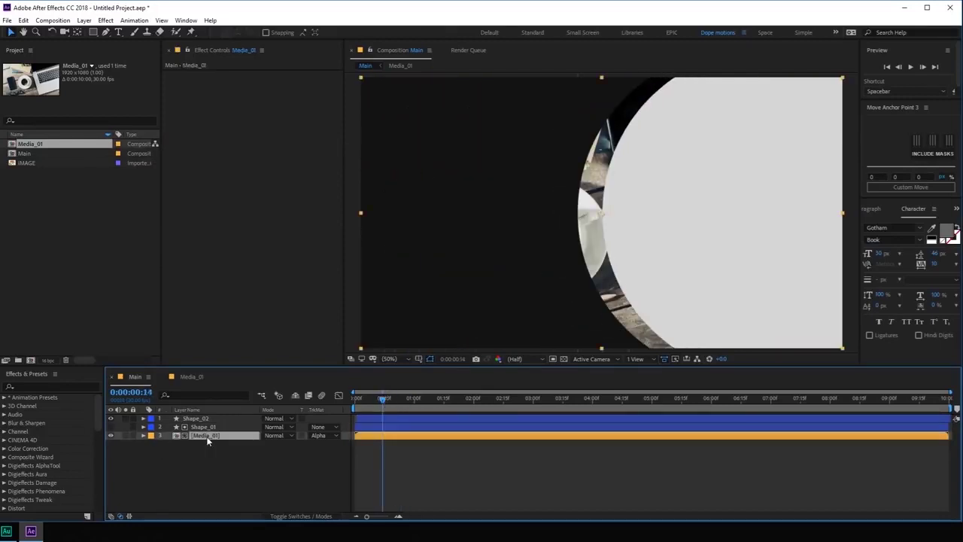
pyautogui.click(84, 21)
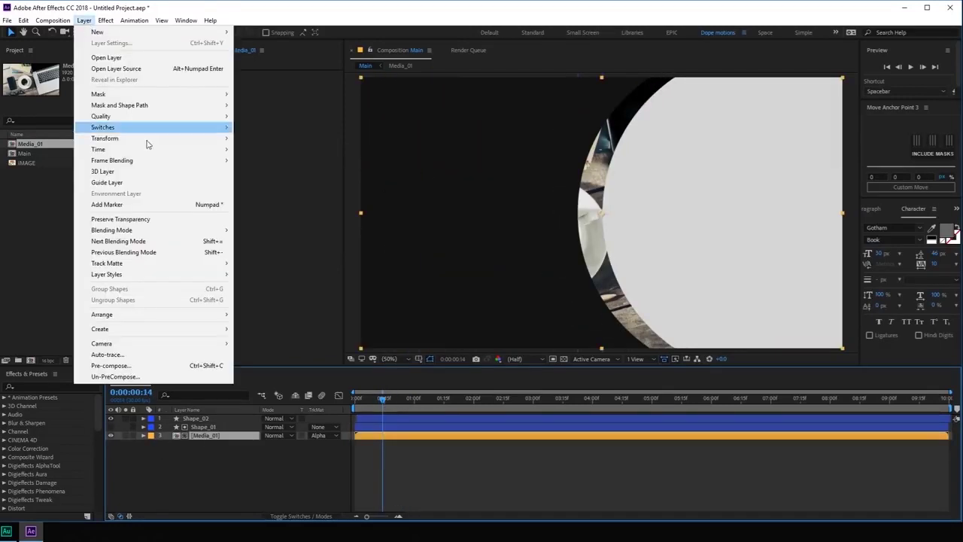
pyautogui.moveTo(153, 280)
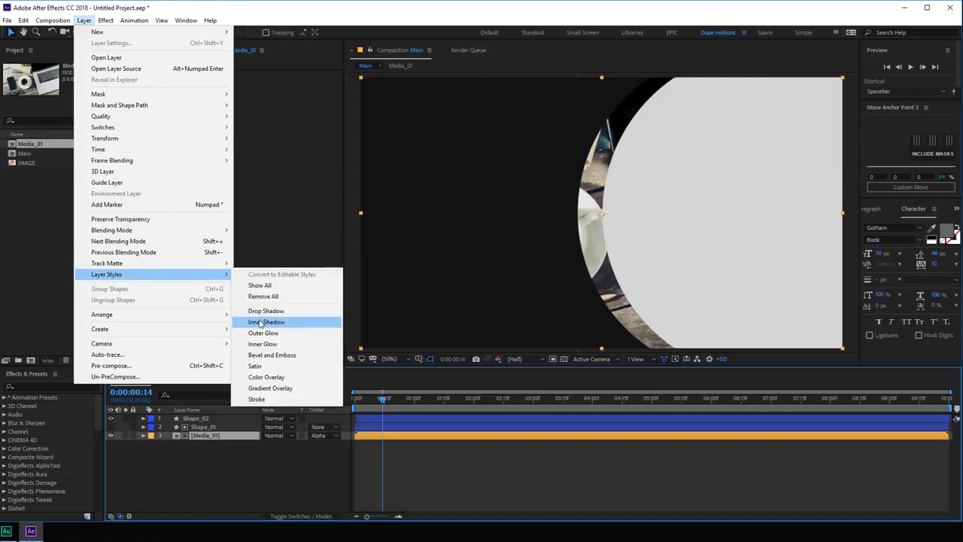
pyautogui.click(256, 399)
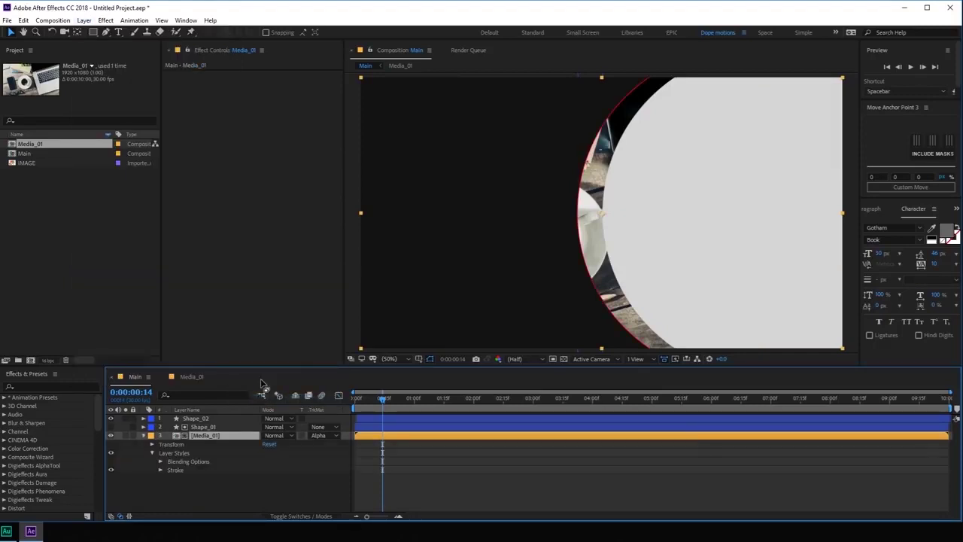
# Set the Media_01 stroke to white FFFFFF with a size of 5, and collapse the layer.
pyautogui.click(159, 470)
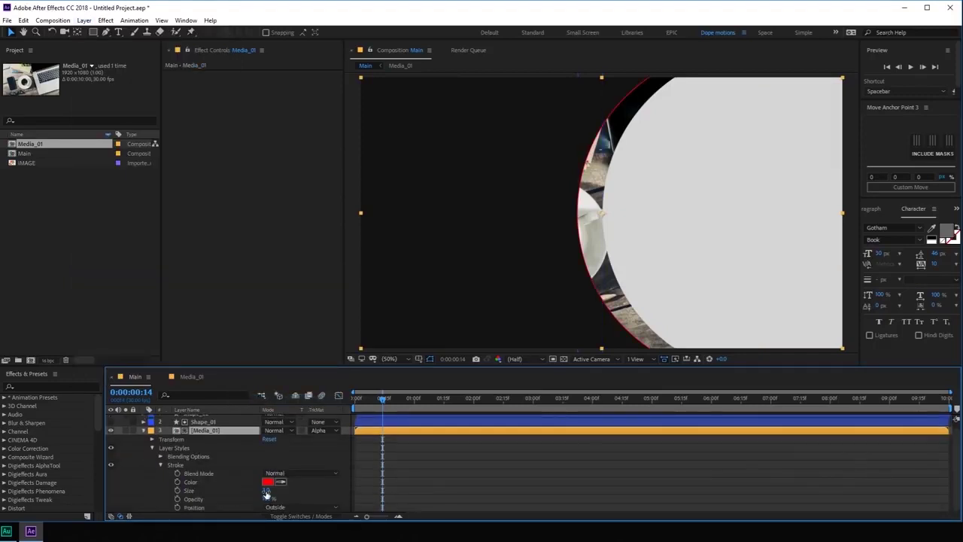
pyautogui.click(268, 480)
pyautogui.write('ffffff')
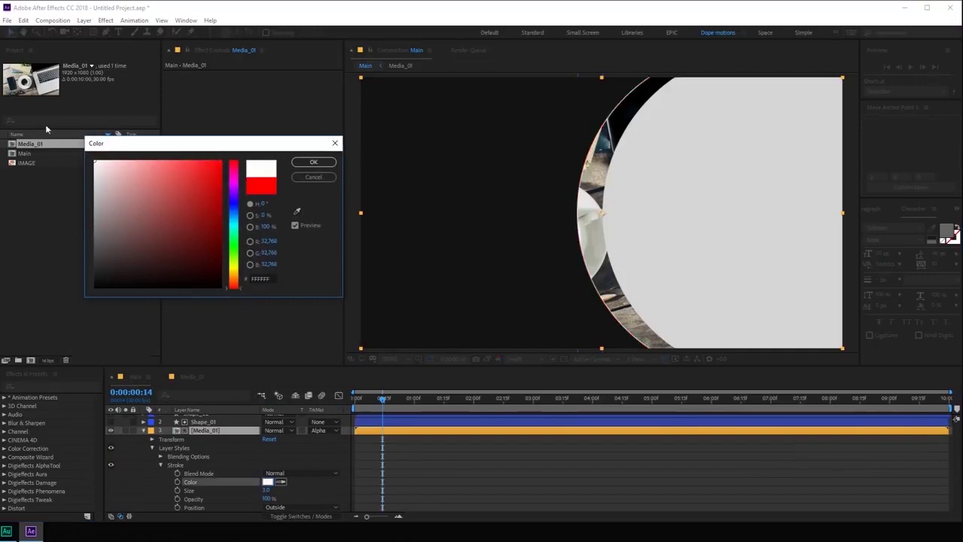
pyautogui.click(306, 162)
pyautogui.click(267, 490)
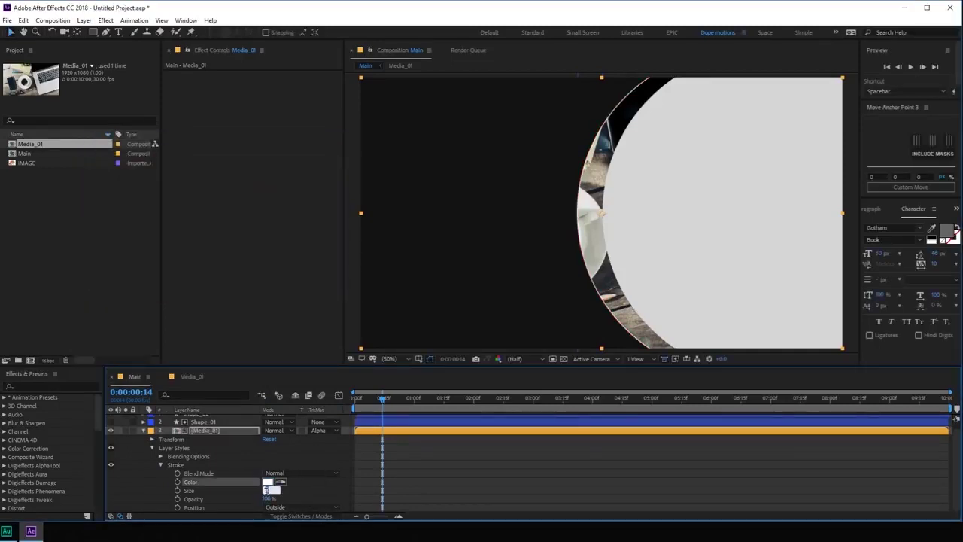
pyautogui.write('5')
pyautogui.press('Return')
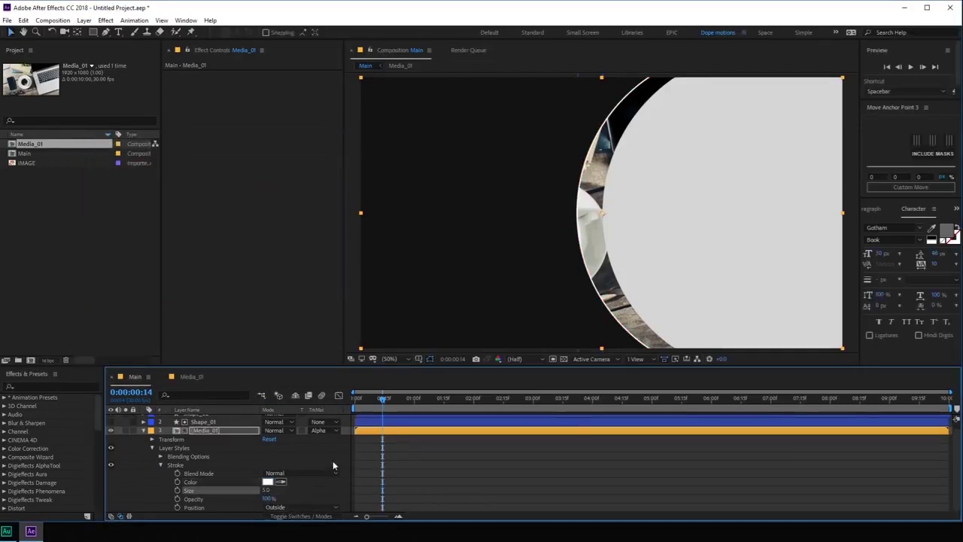
pyautogui.click(144, 432)
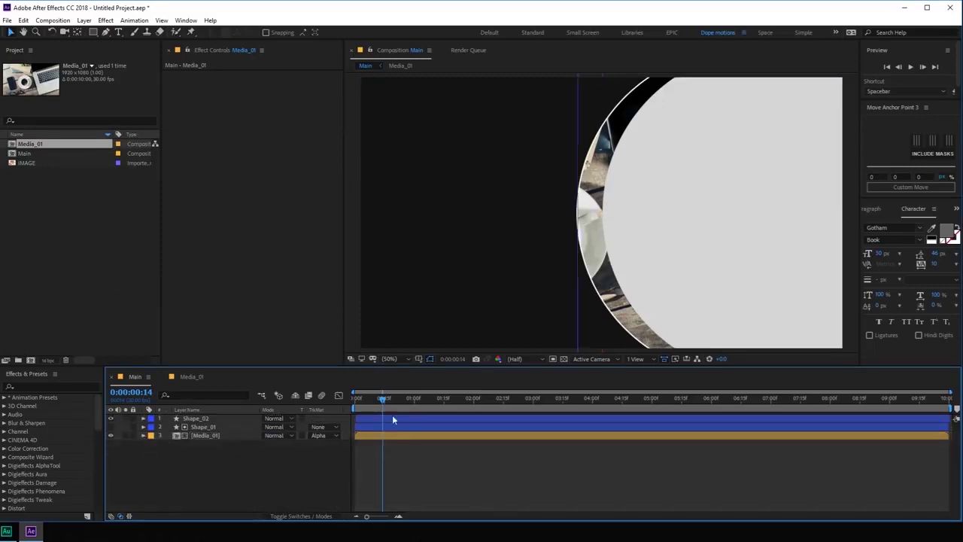
# Preview the reveal, and assign the Yellow label to Shape_02, Shape_01 and Media_01.
pyautogui.press('space')
pyautogui.moveTo(454, 412)
pyautogui.mouseDown()
pyautogui.moveTo(361, 412)
pyautogui.moveTo(418, 422)
pyautogui.mouseUp()
pyautogui.moveTo(207, 484); pyautogui.dragTo(172, 419)
pyautogui.click(151, 421)
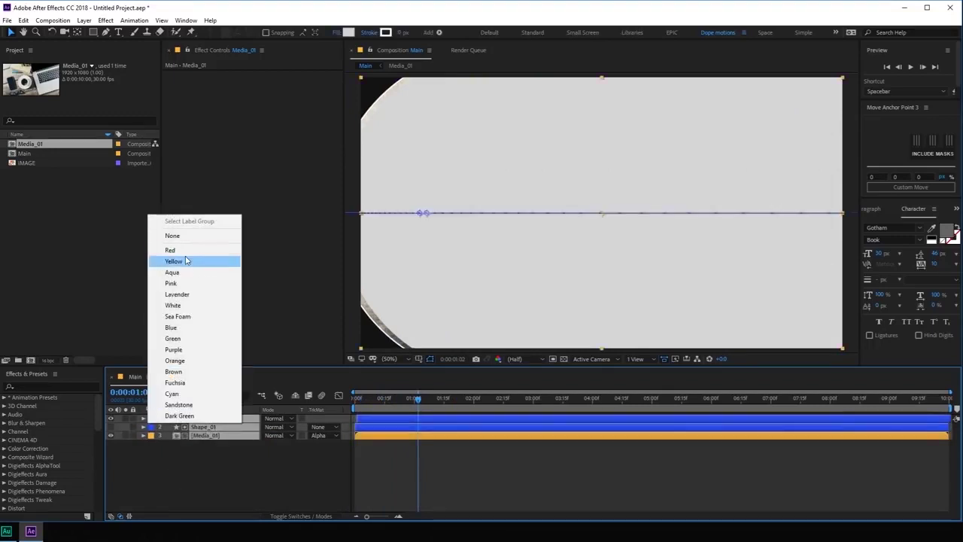
pyautogui.click(187, 260)
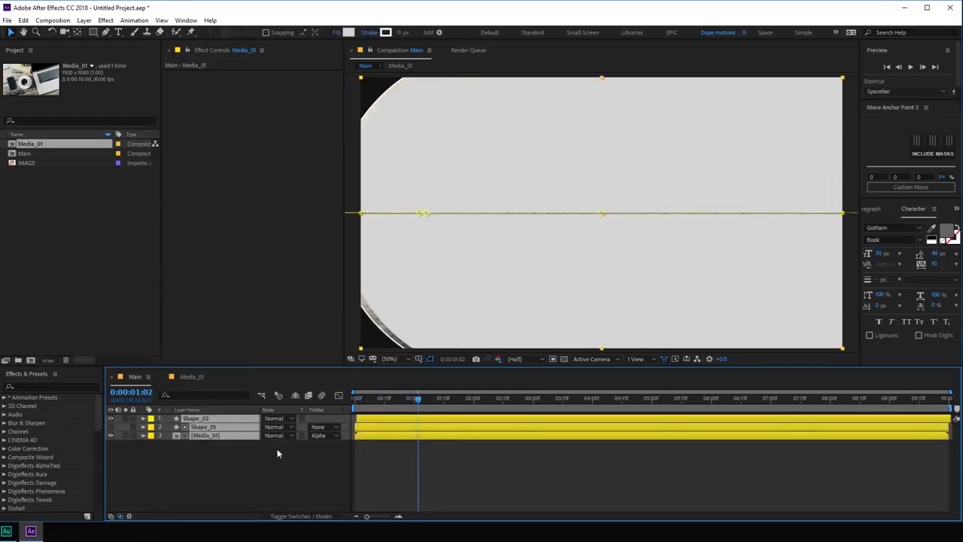
# Duplicate the three yellow layers and group the copies together above Shape_02.
pyautogui.hotkey('ctrl', 'd')
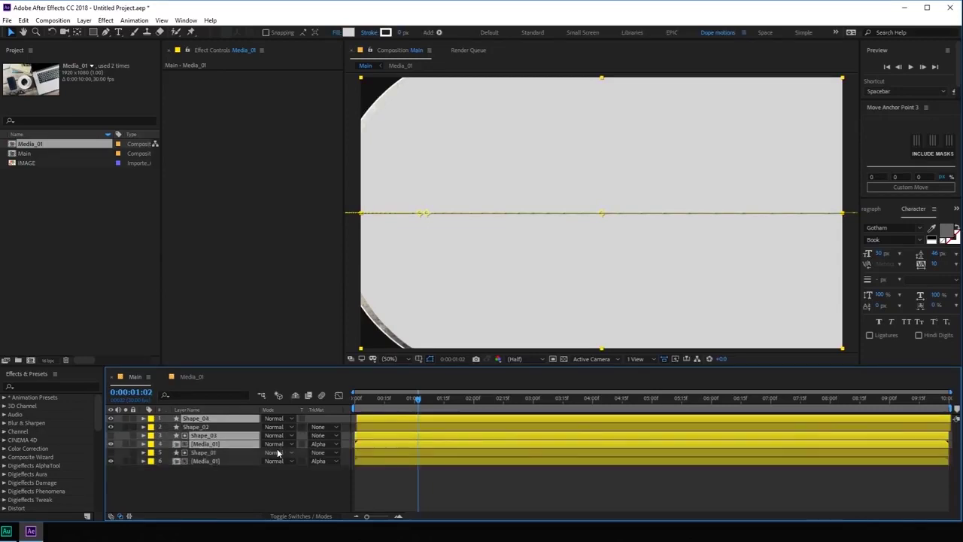
pyautogui.moveTo(197, 439); pyautogui.dragTo(199, 423)
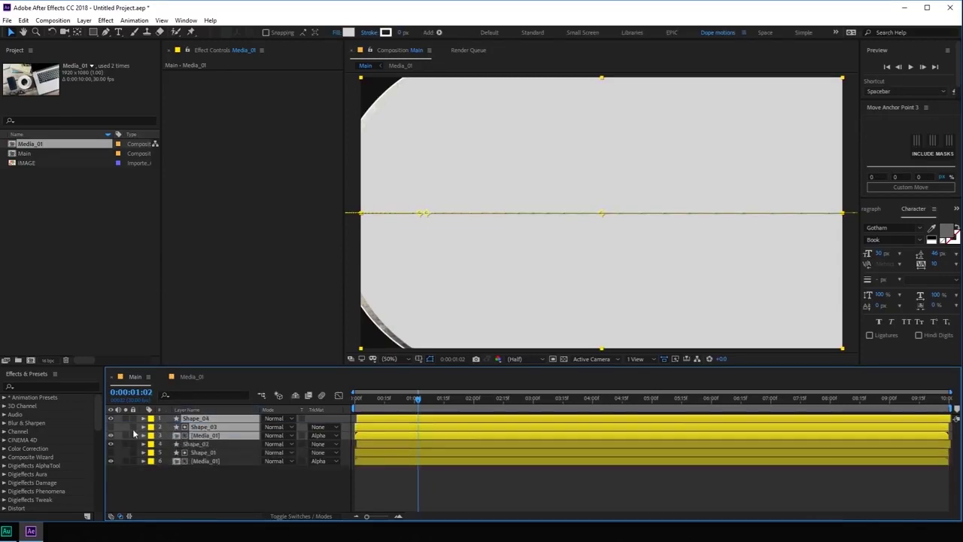
# Assign the Red label to the three duplicated layers and hide the yellow layers.
pyautogui.click(151, 423)
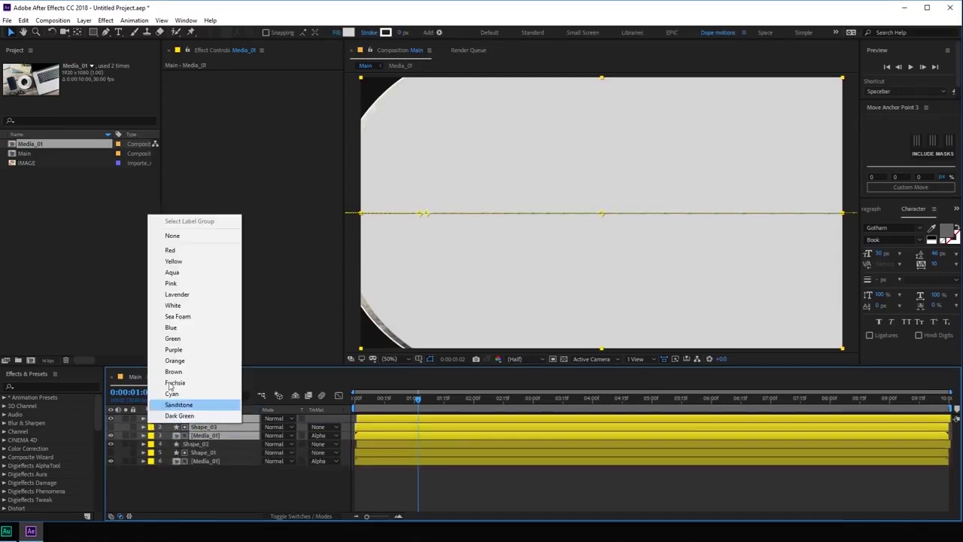
pyautogui.click(179, 253)
pyautogui.click(168, 502)
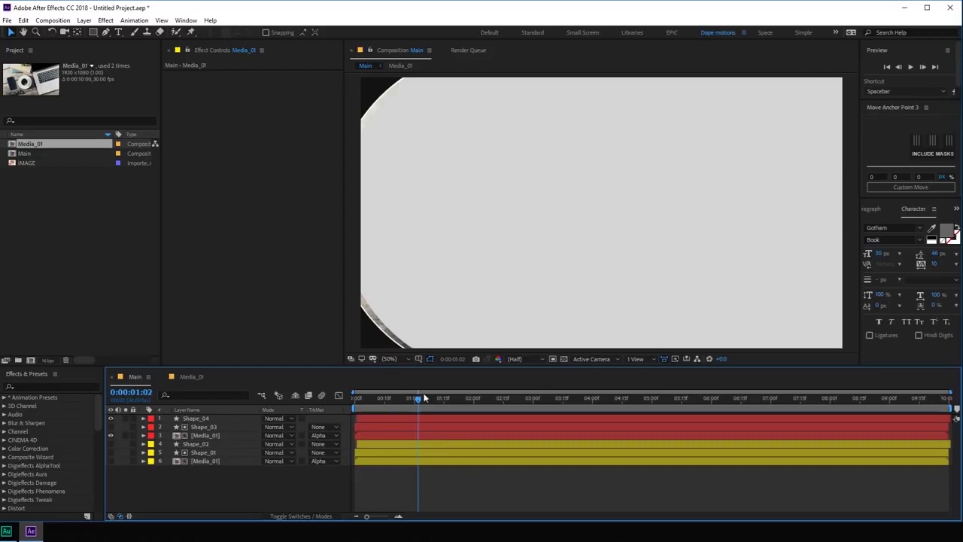
# Reveal the keyframes of the red layers and move Shape_04's last Position keyframe to 0:00:02:00.
pyautogui.moveTo(425, 398); pyautogui.dragTo(389, 415)
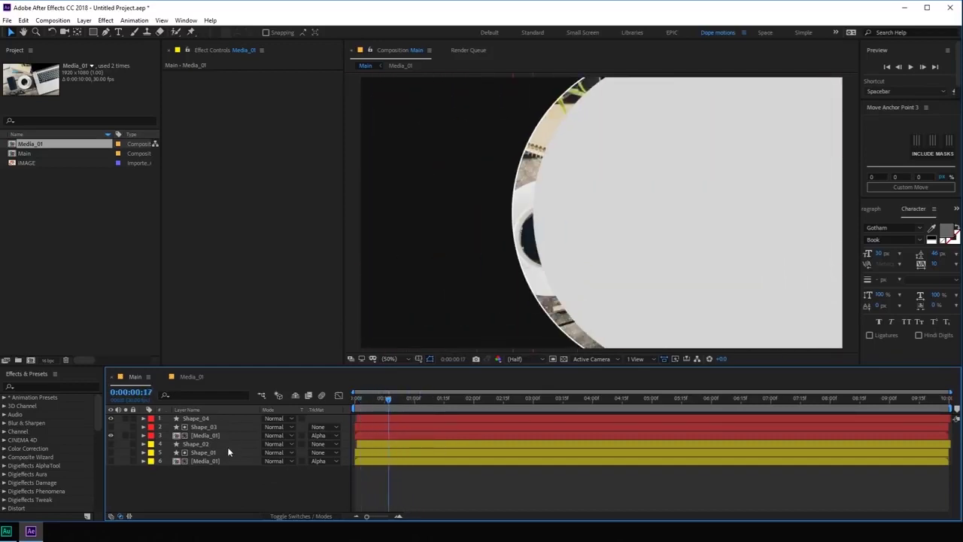
pyautogui.moveTo(397, 399); pyautogui.dragTo(383, 399)
pyautogui.click(205, 435)
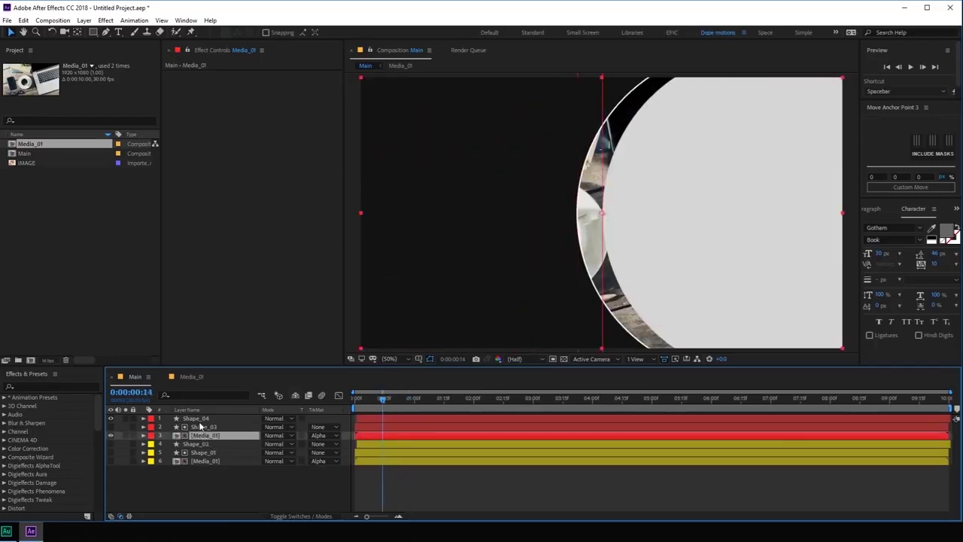
pyautogui.keyDown('shift'); pyautogui.click(197, 418); pyautogui.keyUp('shift')
pyautogui.press('u')
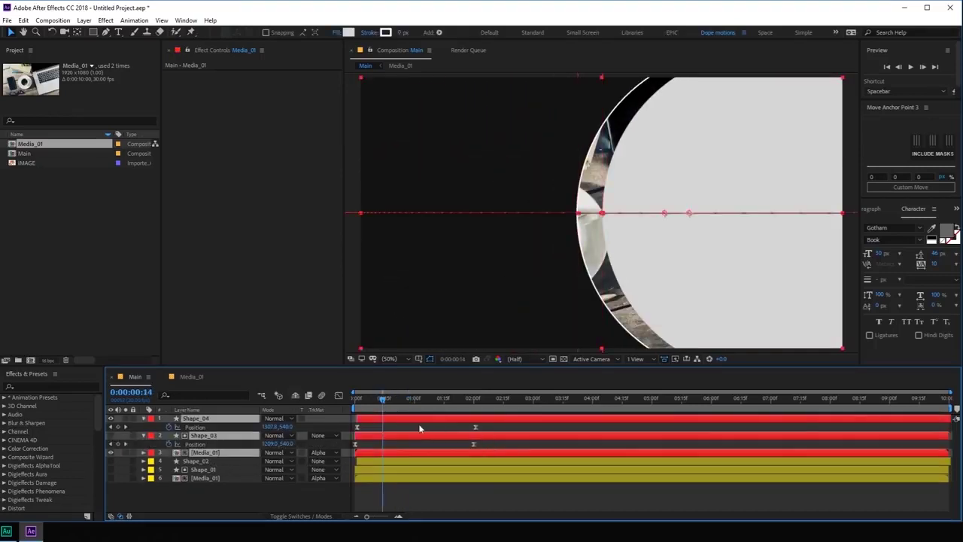
pyautogui.moveTo(461, 401); pyautogui.dragTo(474, 406)
pyautogui.press('=')
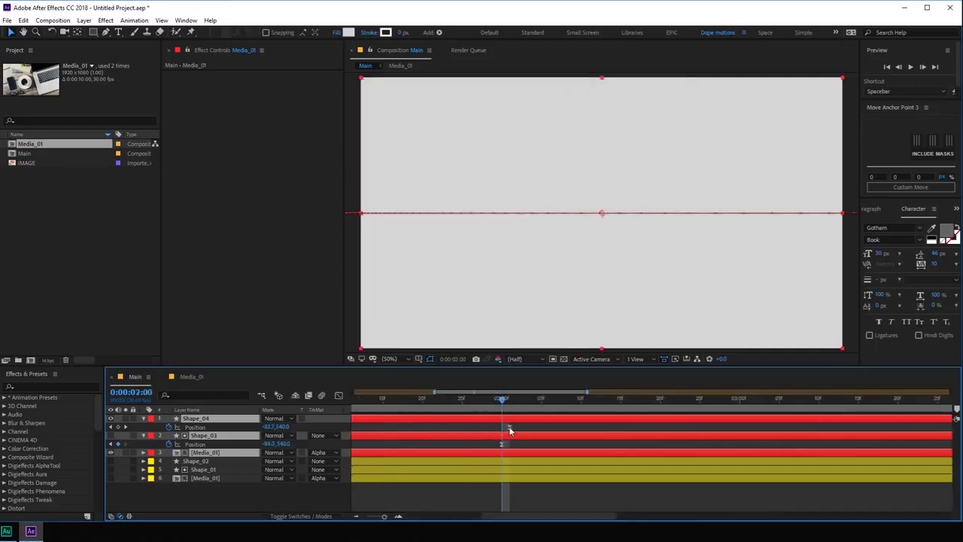
pyautogui.click(509, 428)
pyautogui.press('-')
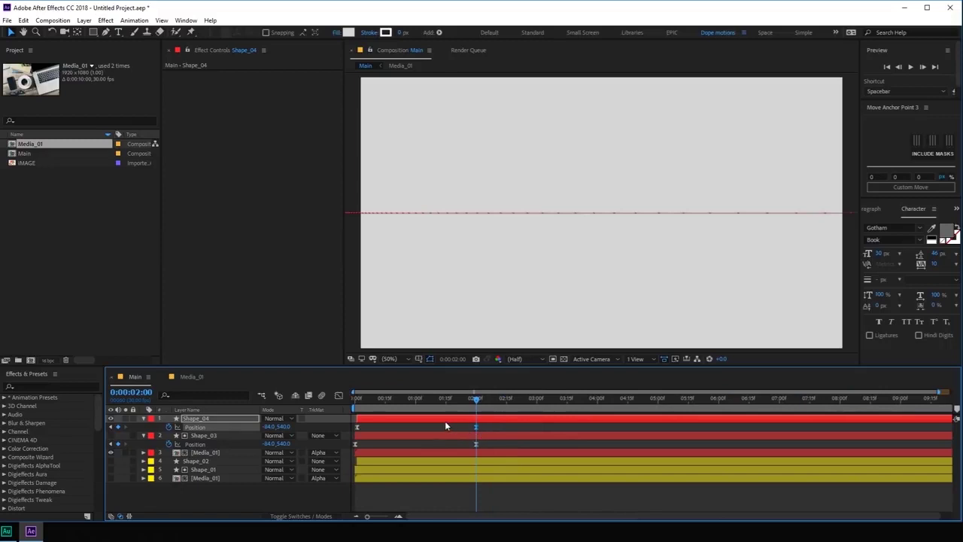
# Move Shape_04 and Shape_03 together to position 1134, 540 at 0:00:02:00, and select only Shape_04.
pyautogui.keyDown('shift'); pyautogui.click(422, 435); pyautogui.keyUp('shift')
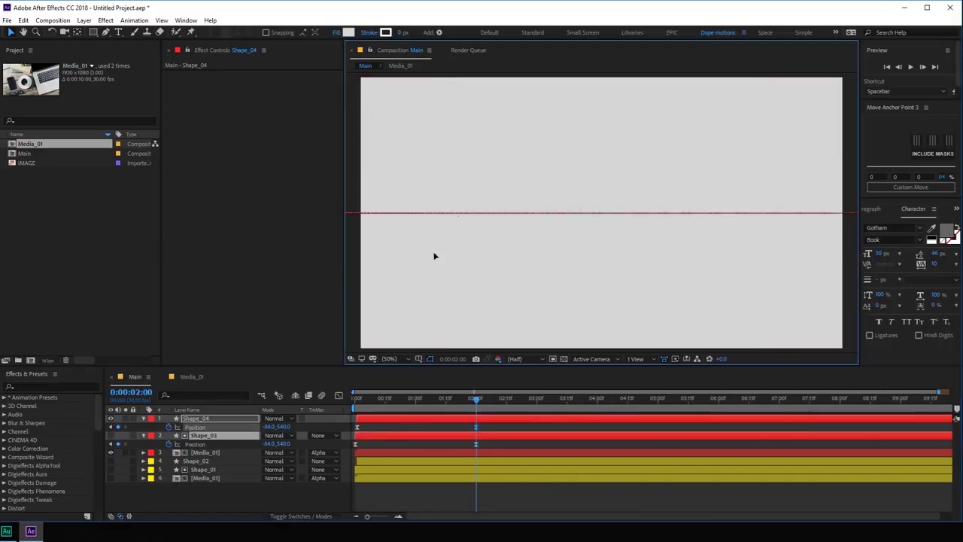
pyautogui.moveTo(434, 254); pyautogui.dragTo(740, 290)
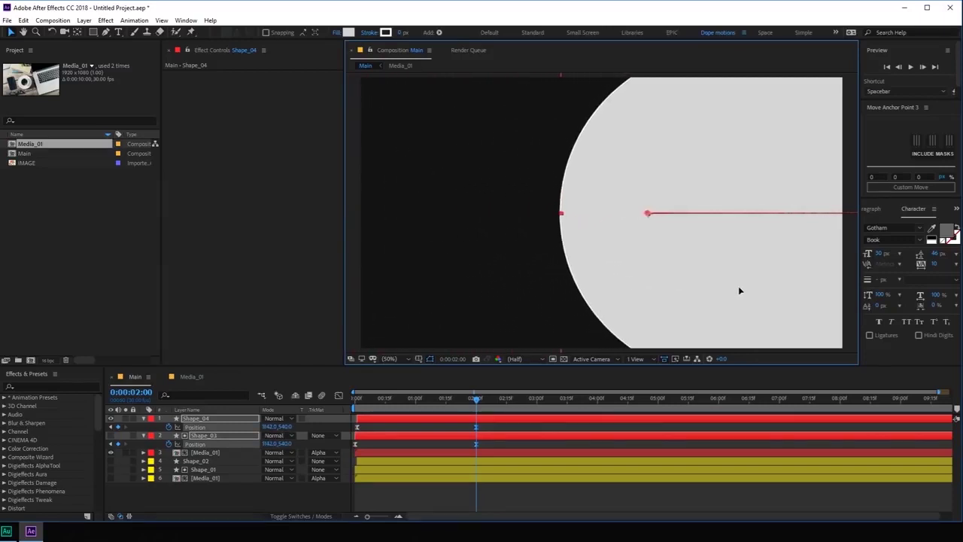
pyautogui.click(536, 490)
pyautogui.click(197, 420)
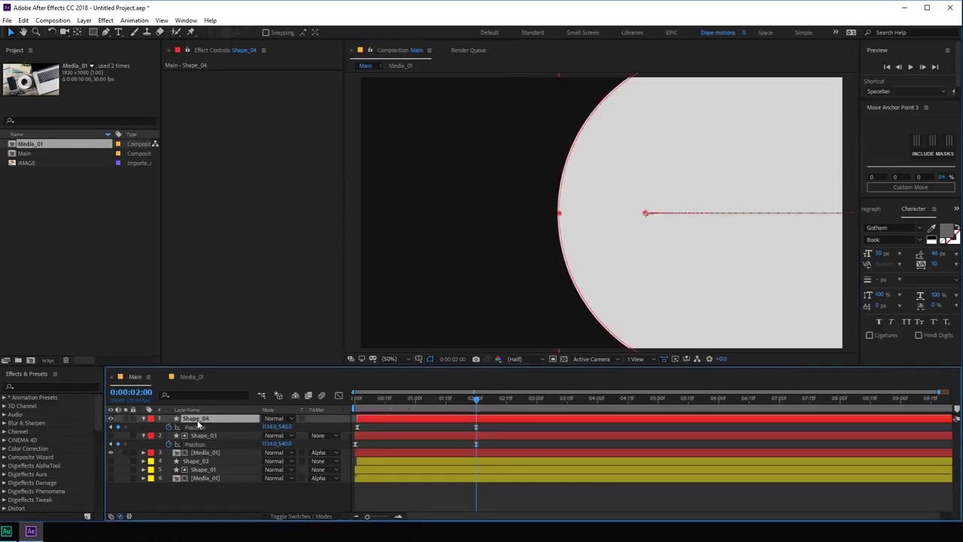
# Move Shape_04 to position 1192, 540 at 0:00:02:00 so it is offset from Shape_03.
pyautogui.moveTo(651, 307); pyautogui.dragTo(663, 306)
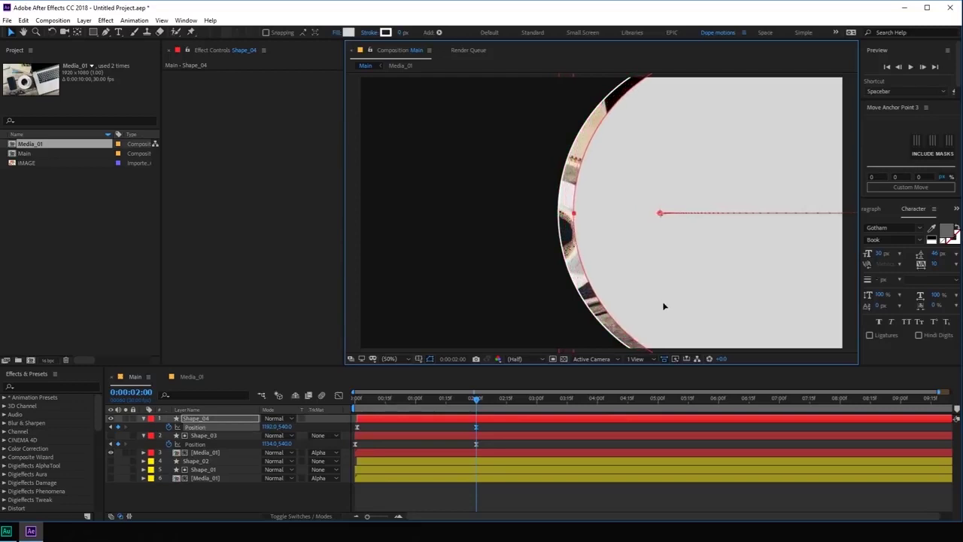
pyautogui.click(429, 505)
pyautogui.moveTo(476, 397)
pyautogui.mouseDown()
pyautogui.moveTo(343, 406)
pyautogui.moveTo(486, 415)
pyautogui.moveTo(449, 426)
pyautogui.moveTo(490, 430)
pyautogui.moveTo(475, 425)
pyautogui.mouseUp()
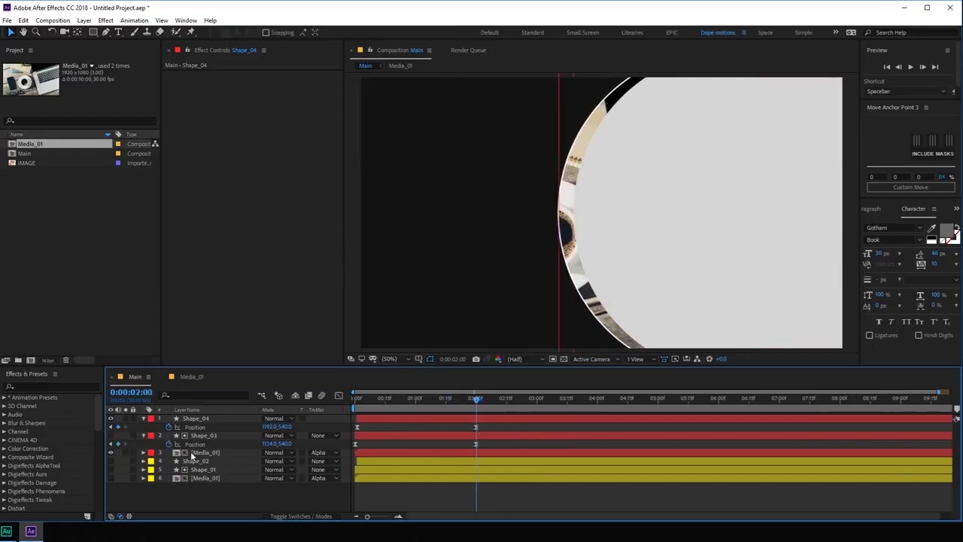
# Duplicate the red Media_01 layer, place the copy directly beneath Shape_04 as its alpha matte, and collapse the expanded layers.
pyautogui.click(212, 451)
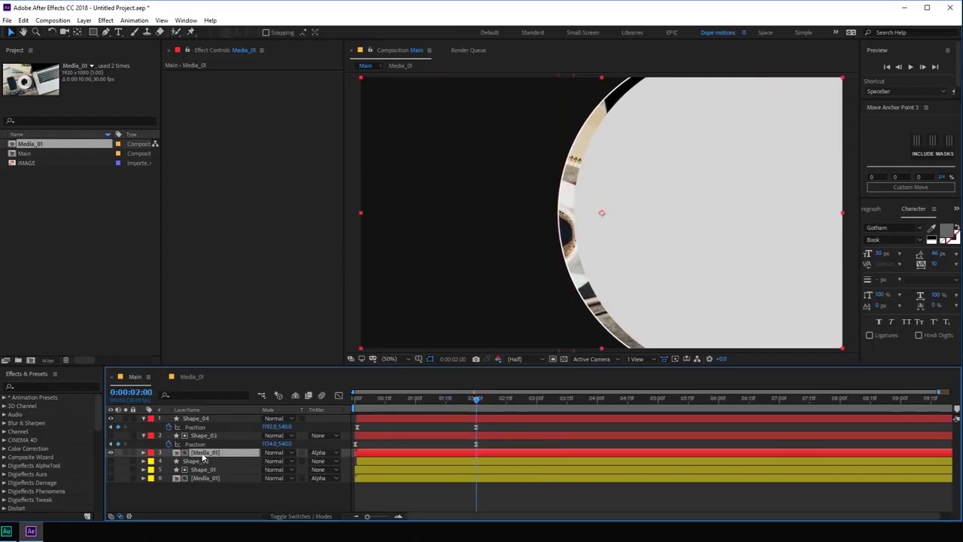
pyautogui.hotkey('ctrl', 'd')
pyautogui.hotkey('ctrl', ']')
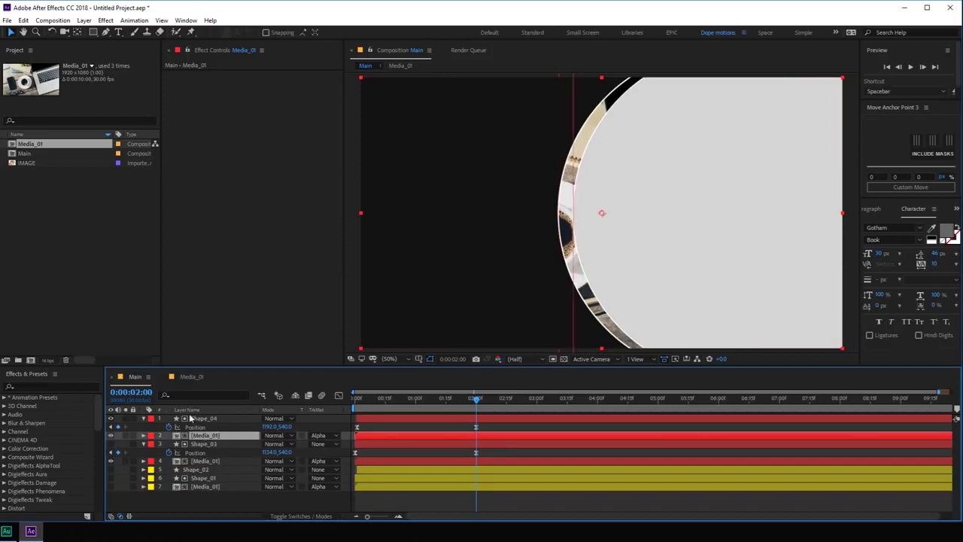
pyautogui.click(143, 444)
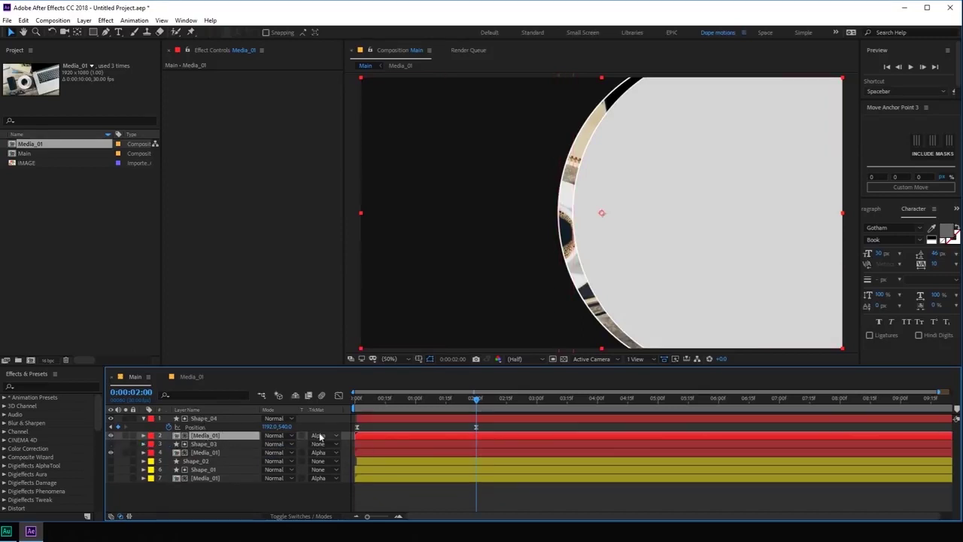
pyautogui.click(111, 436)
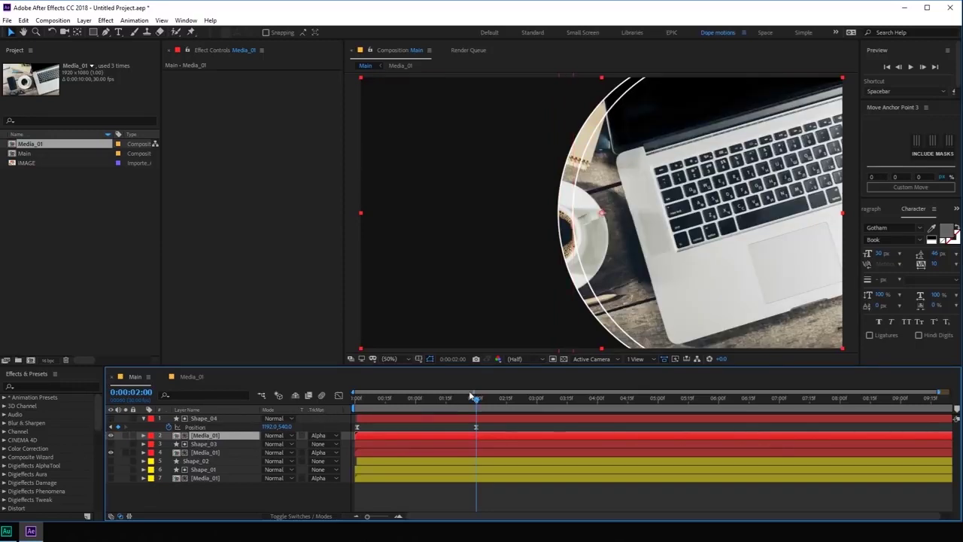
pyautogui.click(143, 435)
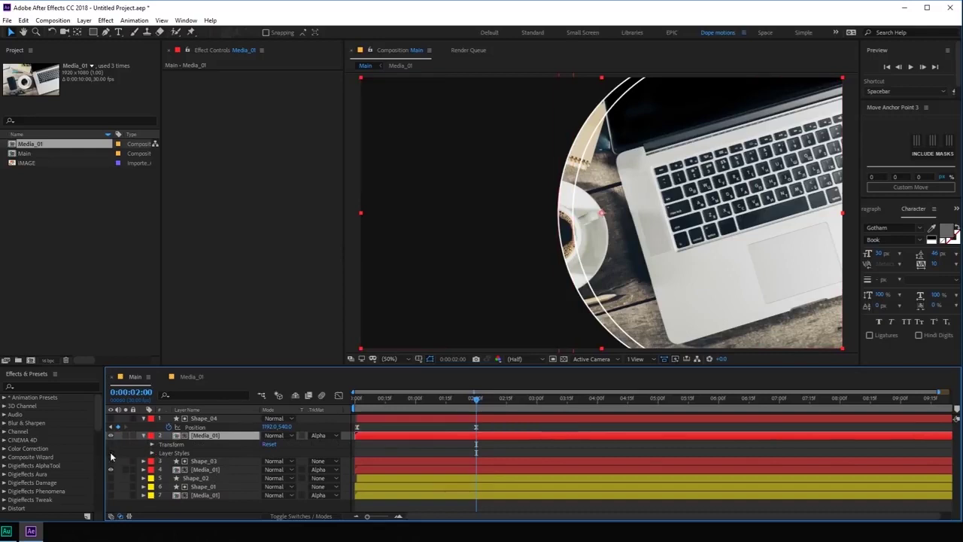
pyautogui.click(143, 419)
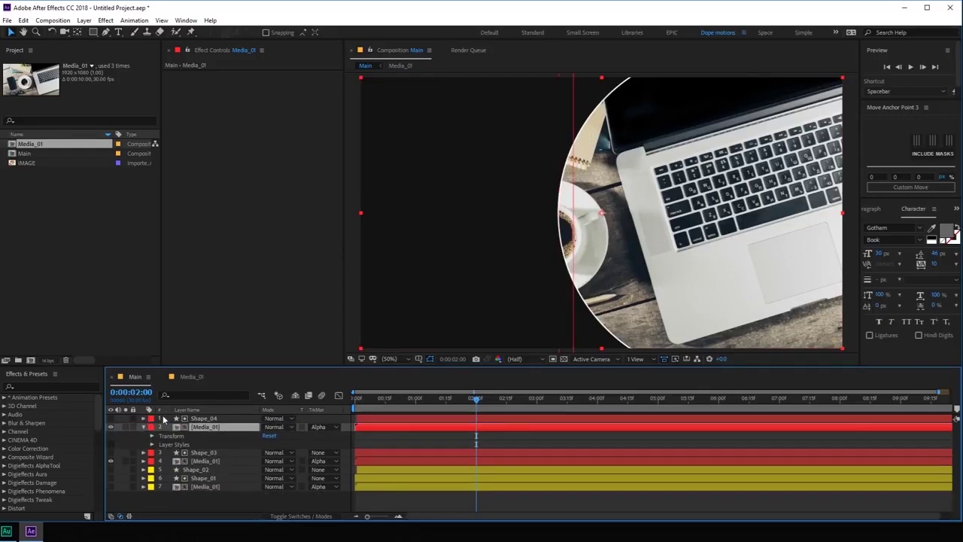
pyautogui.click(144, 426)
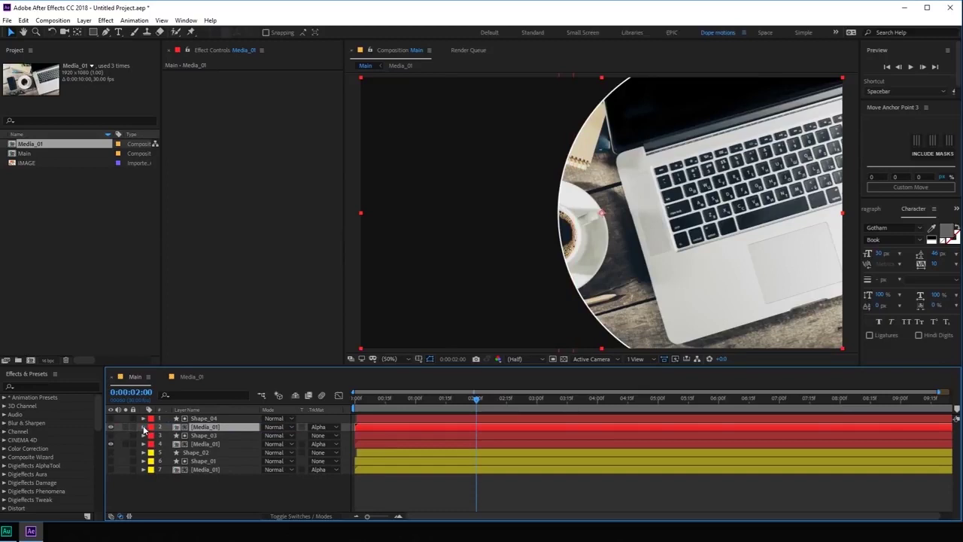
pyautogui.click(209, 444)
pyautogui.click(204, 419)
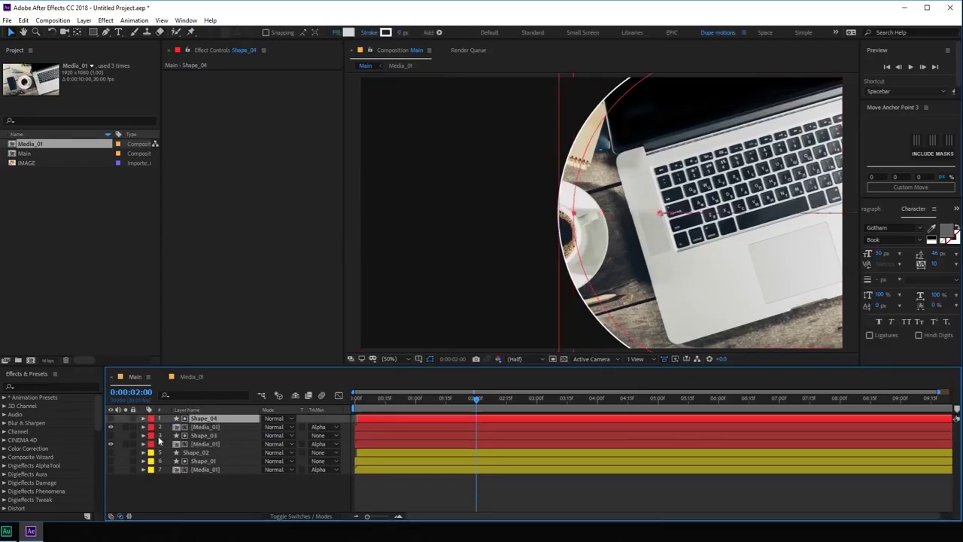
pyautogui.click(211, 428)
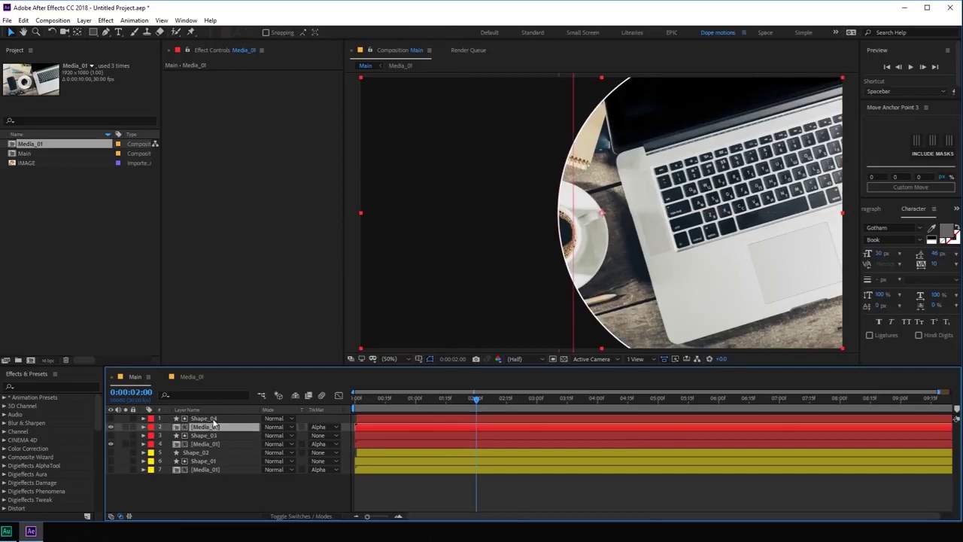
pyautogui.click(212, 419)
pyautogui.click(213, 428)
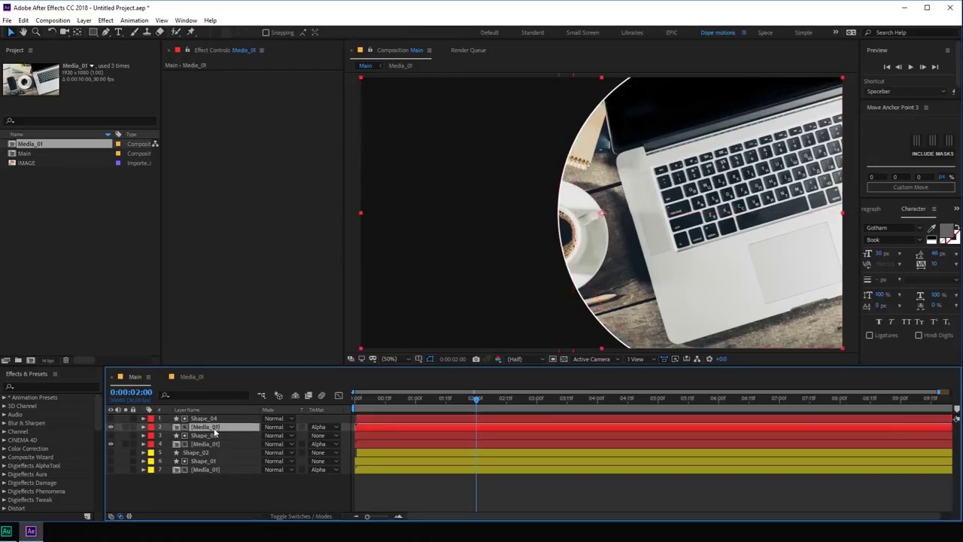
# Apply Tint and Curves to the lower red Media_01 layer and pull the RGB curve's midpoint down to darken it.
pyautogui.click(209, 444)
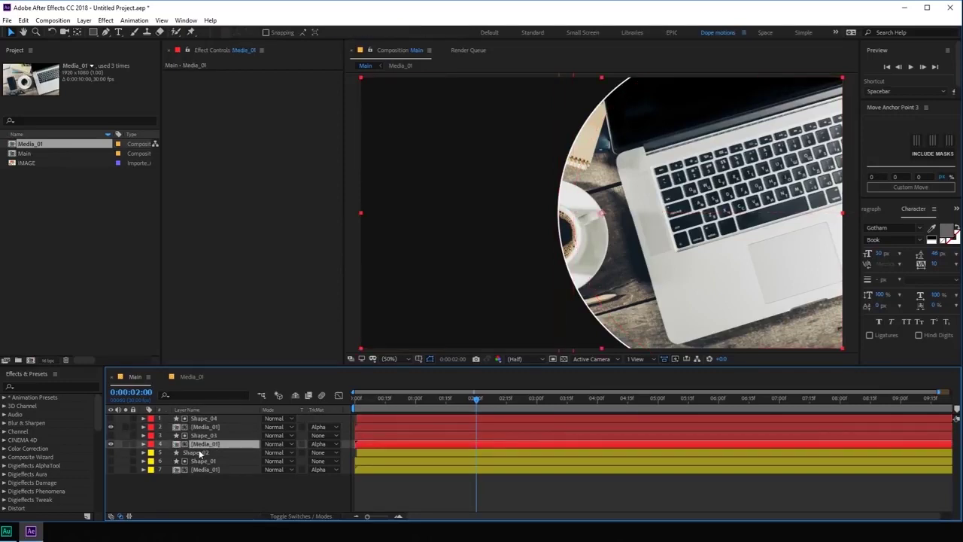
pyautogui.hotkey('ctrl', 'space')
pyautogui.write('tint')
pyautogui.press('Return')
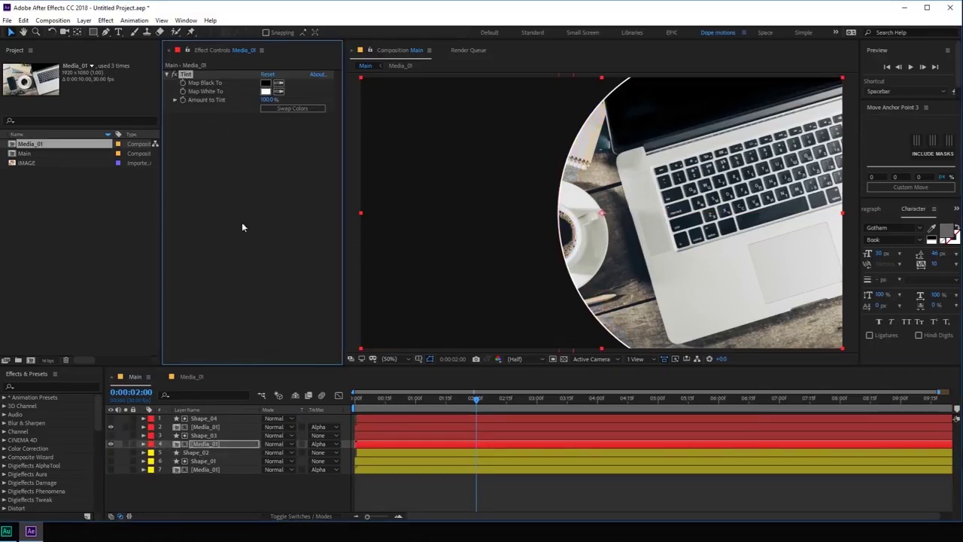
pyautogui.hotkey('ctrl', 'space')
pyautogui.click(172, 233)
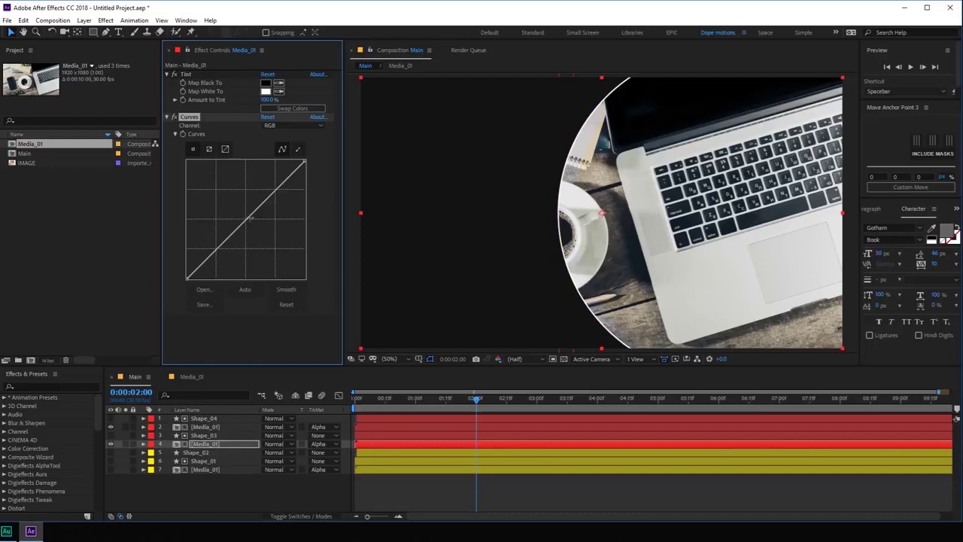
pyautogui.moveTo(246, 221); pyautogui.dragTo(262, 238)
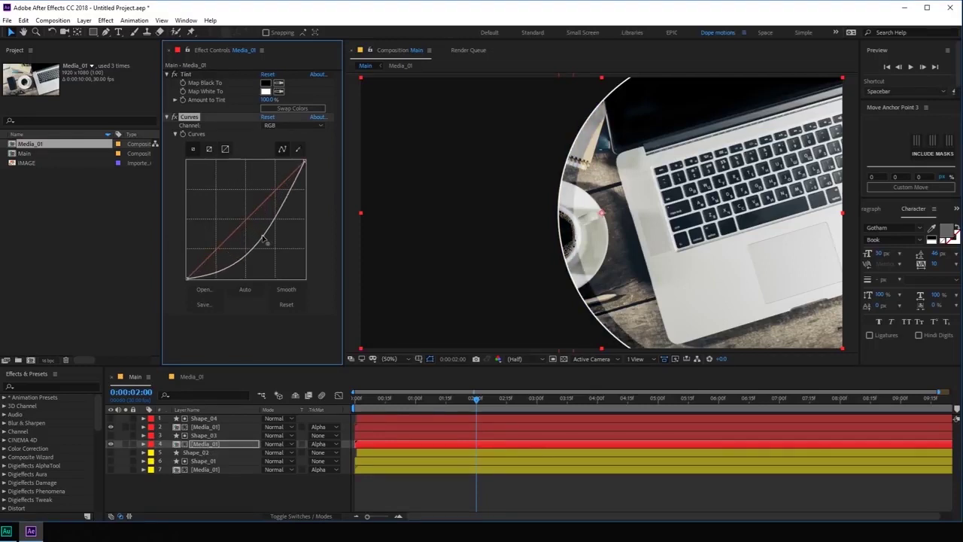
pyautogui.click(230, 485)
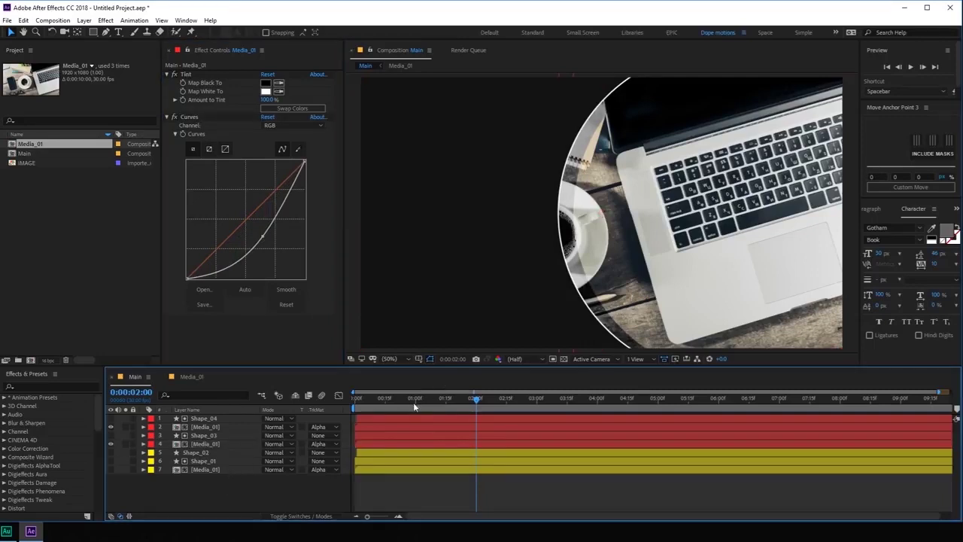
# Make the yellow Shape_02 and Media_01 layers visible again and scrub through the reveal.
pyautogui.moveTo(413, 402); pyautogui.dragTo(362, 402)
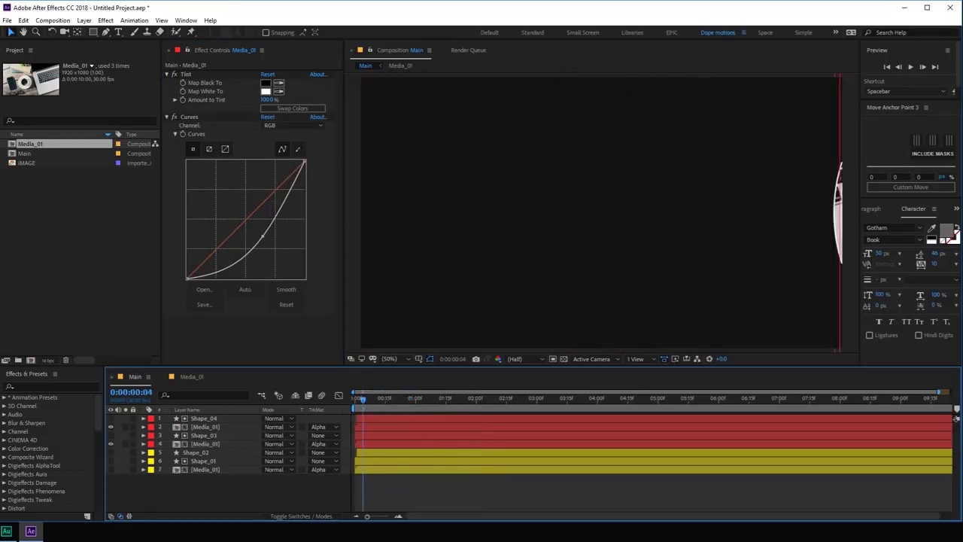
pyautogui.click(111, 469)
pyautogui.moveTo(358, 405); pyautogui.dragTo(484, 419)
# Inside the Media_01 composition, keyframe the image's Scale from 37% at 0:00:00:00 to 42% at 0:00:06:00.
pyautogui.doubleClick(204, 470)
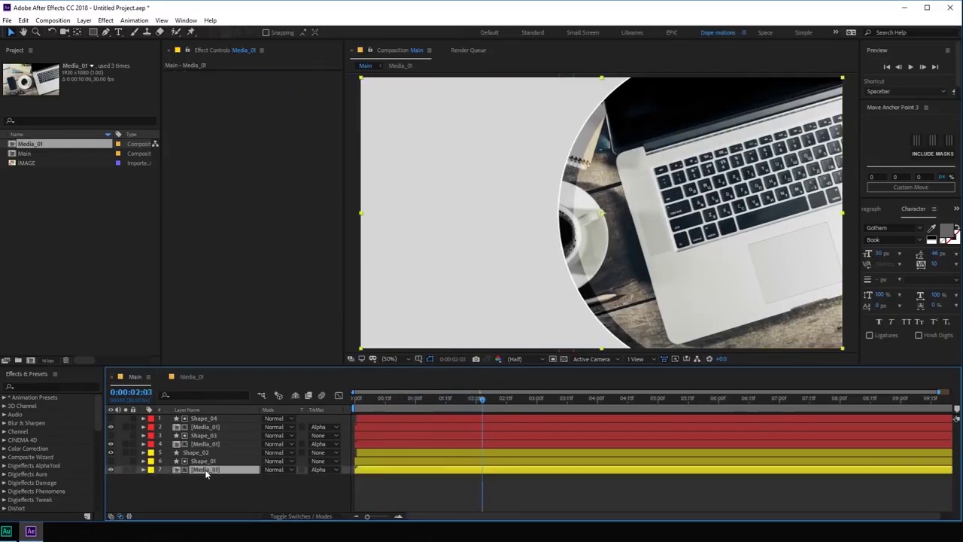
pyautogui.press('Home')
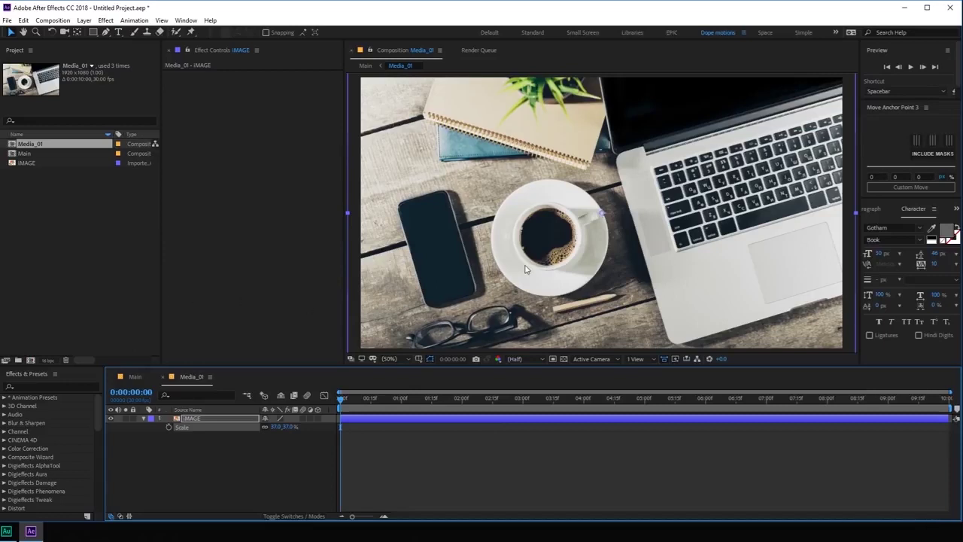
pyautogui.click(170, 427)
pyautogui.moveTo(369, 410); pyautogui.dragTo(707, 422)
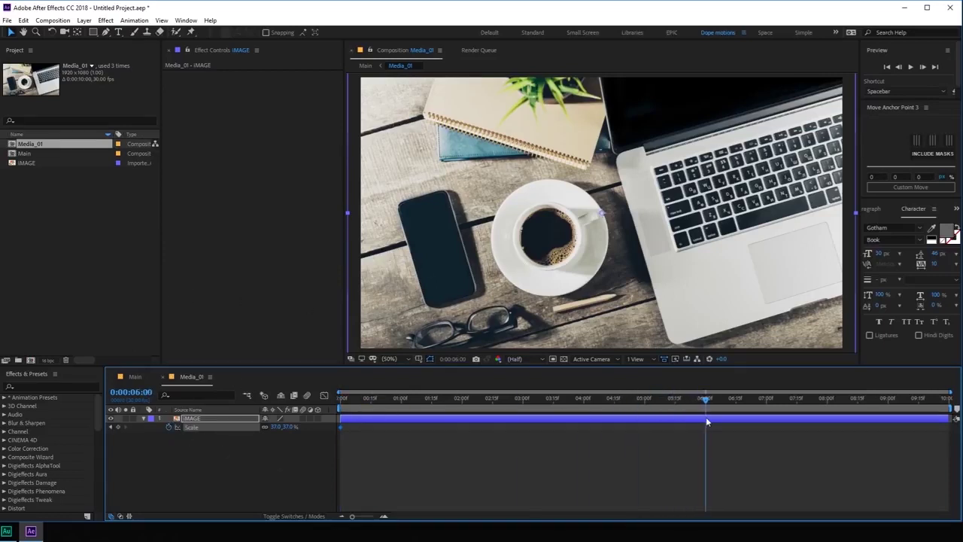
pyautogui.click(288, 426)
pyautogui.write('42')
pyautogui.press('Return')
# Return to the Main composition and preview the animation from the start.
pyautogui.click(134, 377)
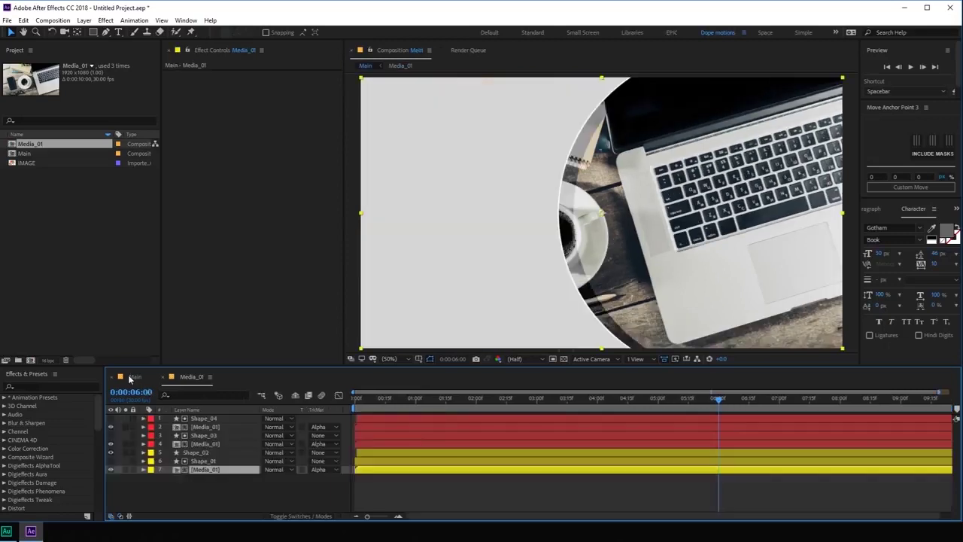
pyautogui.moveTo(383, 400); pyautogui.dragTo(343, 402)
pyautogui.press('space')
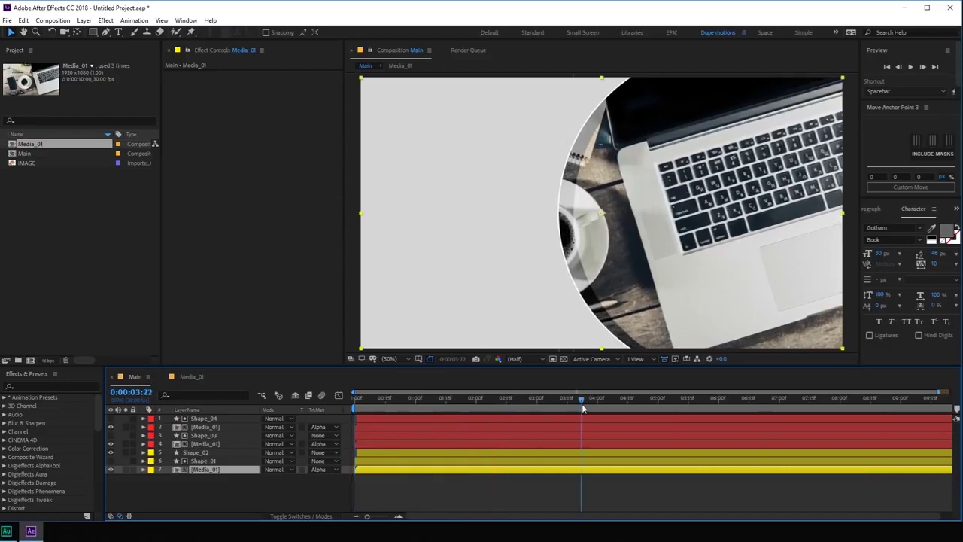
pyautogui.press('space')
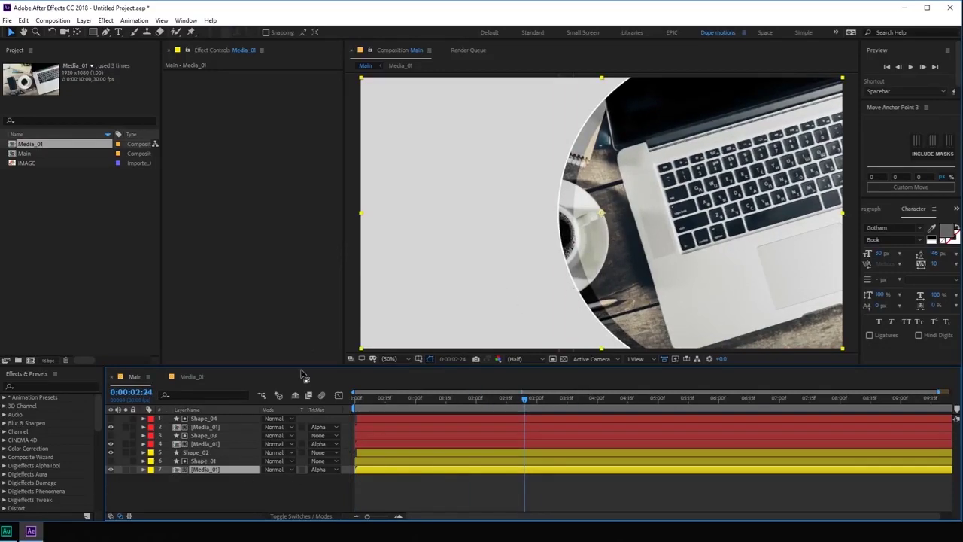
# Duplicate Shape_04 and make the copy visible.
pyautogui.click(208, 495)
pyautogui.click(202, 444)
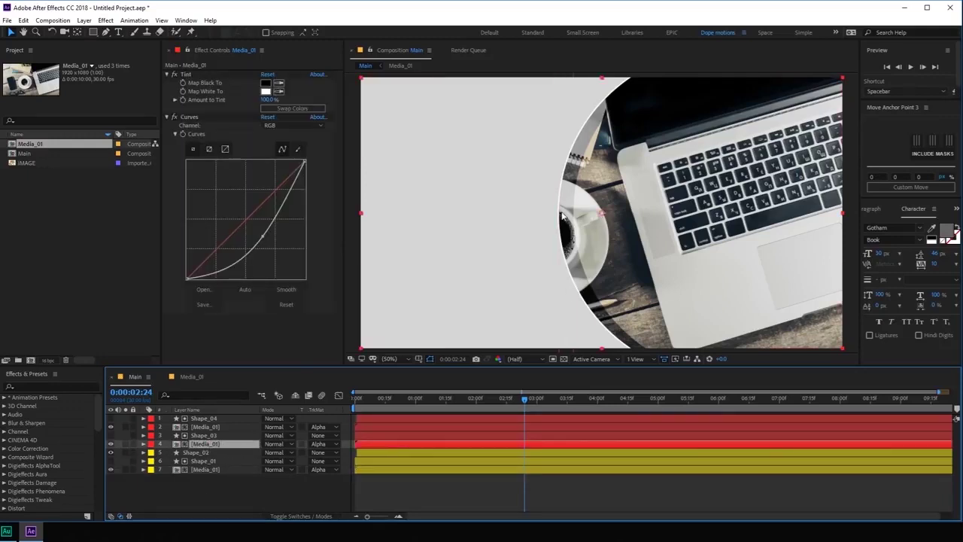
pyautogui.click(202, 419)
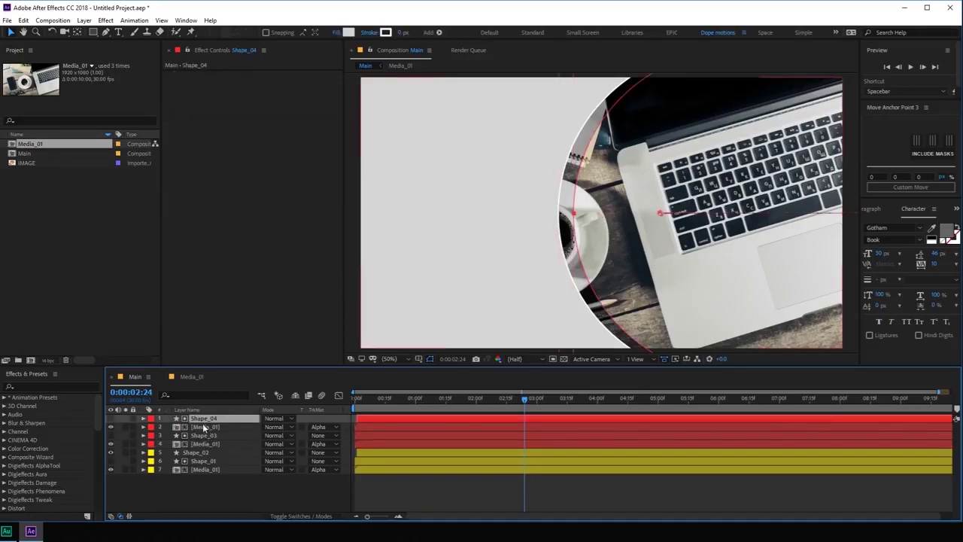
pyautogui.hotkey('ctrl', 'd')
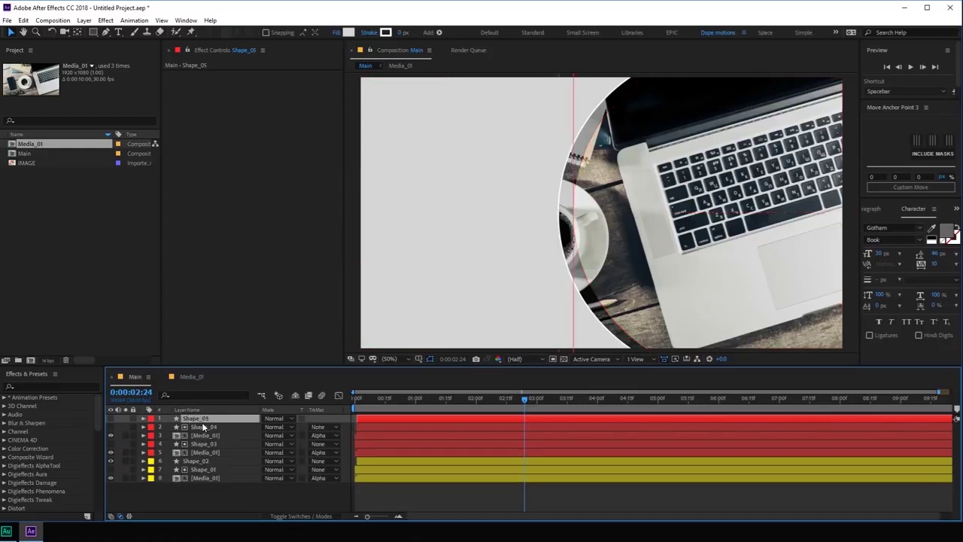
pyautogui.click(111, 418)
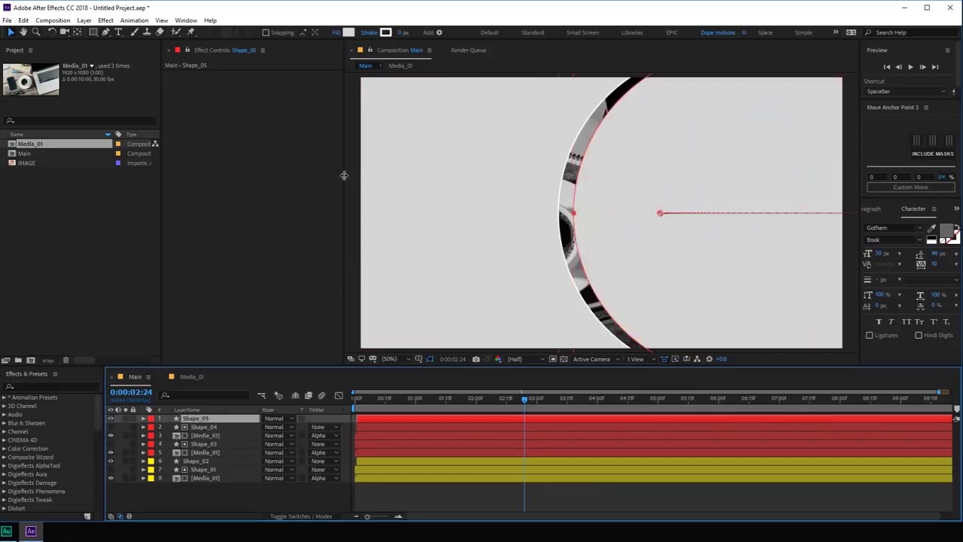
# Set the fill colour of the Shape_04 copy to black (000000).
pyautogui.click(348, 32)
pyautogui.click(94, 287)
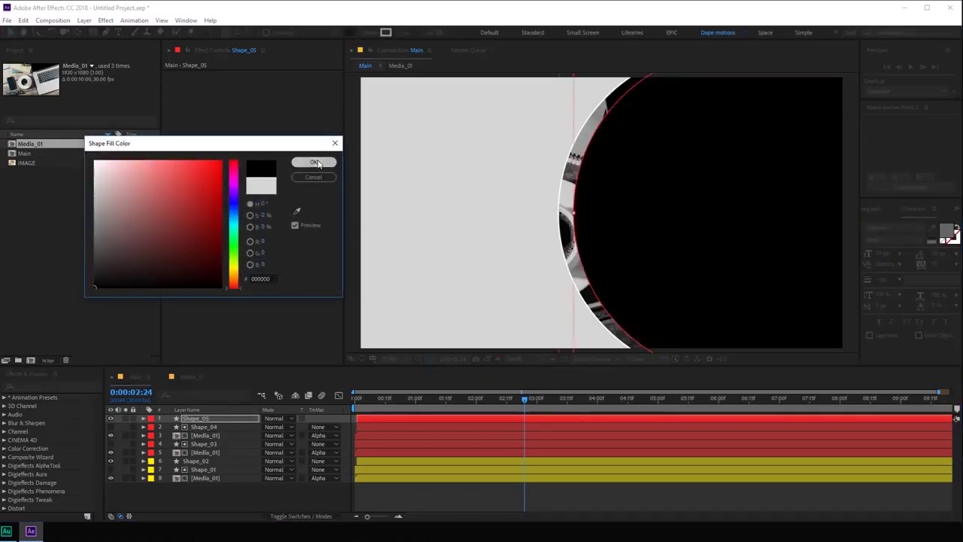
pyautogui.click(315, 163)
# Move the black shape layer below the red layers, directly above Shape_02, and give it a pink label.
pyautogui.moveTo(193, 422); pyautogui.dragTo(188, 455)
pyautogui.click(152, 454)
pyautogui.click(181, 317)
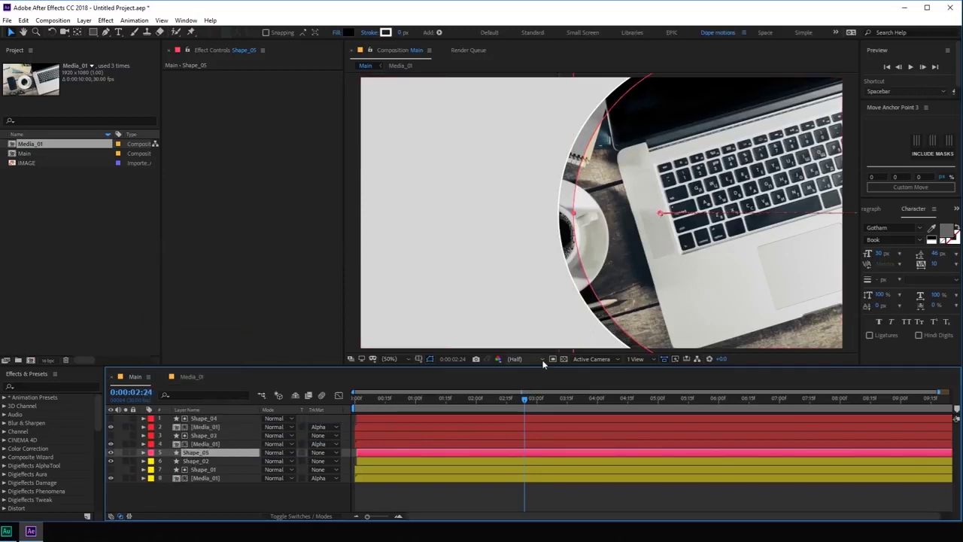
# Reveal Shape_05's keyframes and move the shape to position 1140, 540 at 0:00:02:00.
pyautogui.press('u')
pyautogui.moveTo(524, 398); pyautogui.dragTo(483, 404)
pyautogui.moveTo(623, 298); pyautogui.dragTo(611, 297)
pyautogui.click(419, 501)
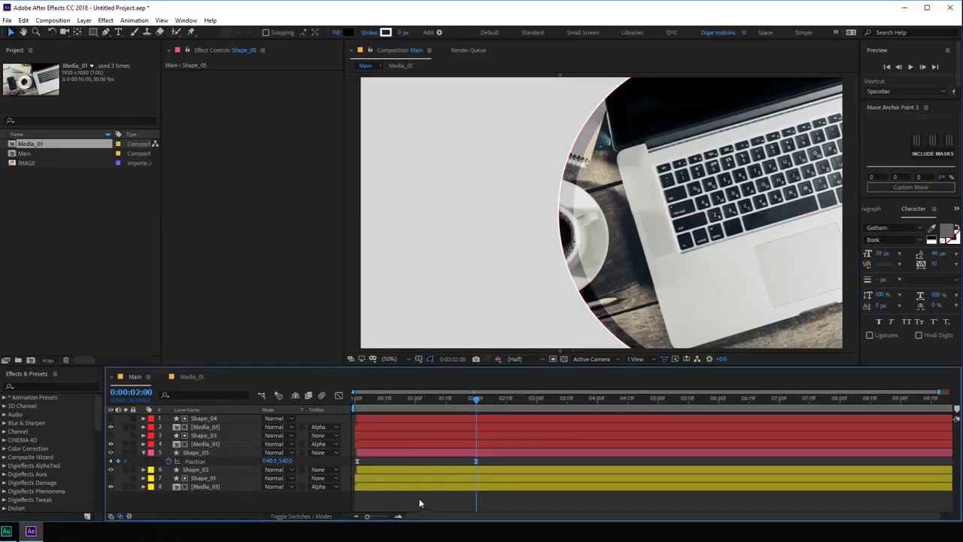
# Apply Fast Blur (Legacy) to Shape_05 with Repeat Edge Pixels enabled and Blurriness set to 173.
pyautogui.click(405, 453)
pyautogui.hotkey('ctrl', 'space')
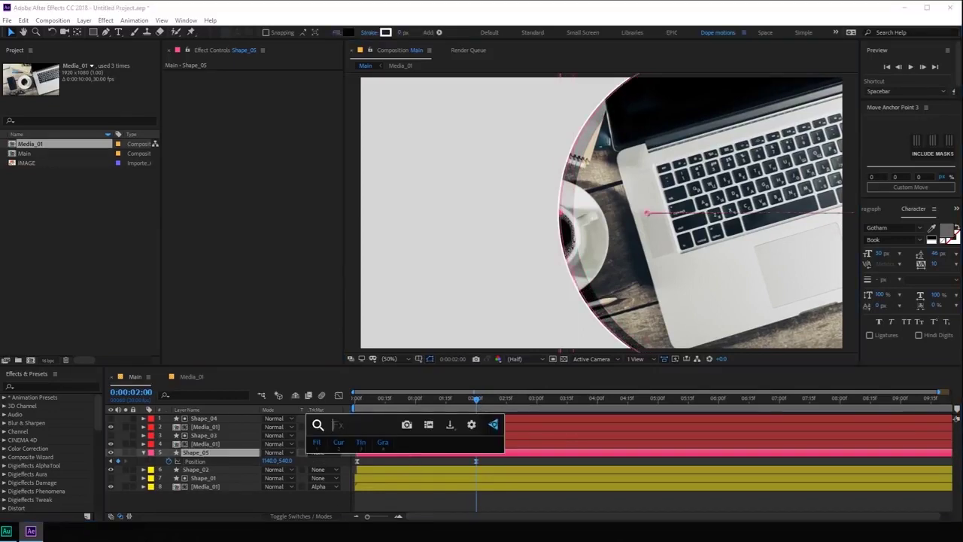
pyautogui.write('fas')
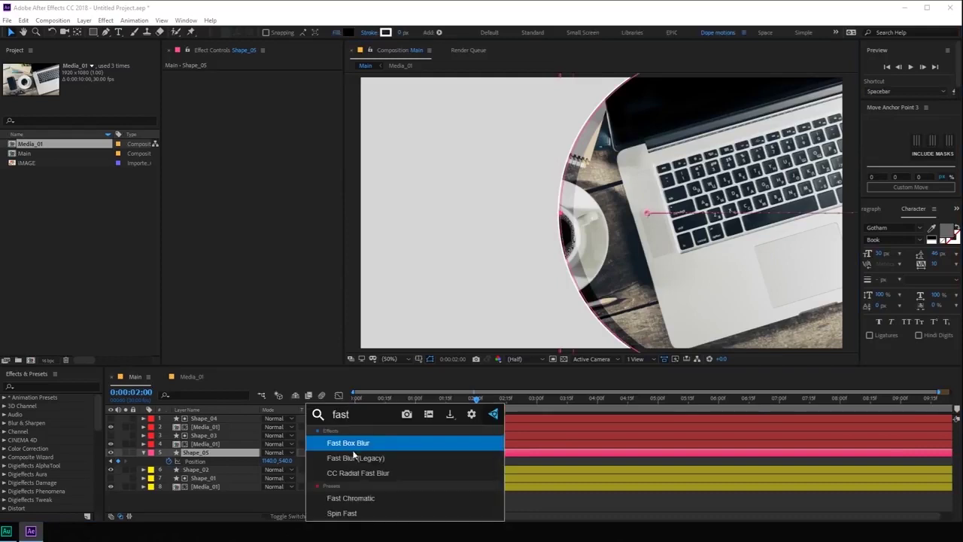
pyautogui.write('t')
pyautogui.click(354, 456)
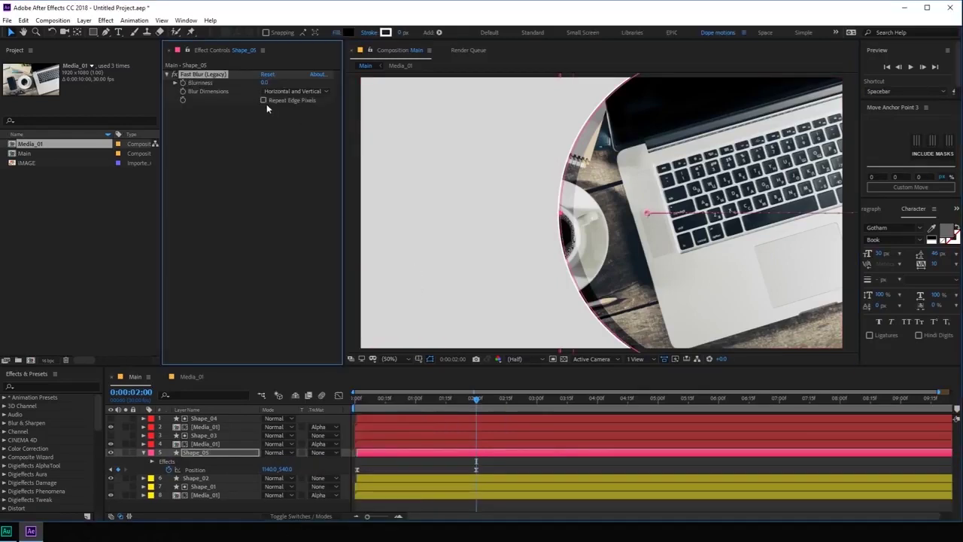
pyautogui.moveTo(263, 81); pyautogui.dragTo(359, 94)
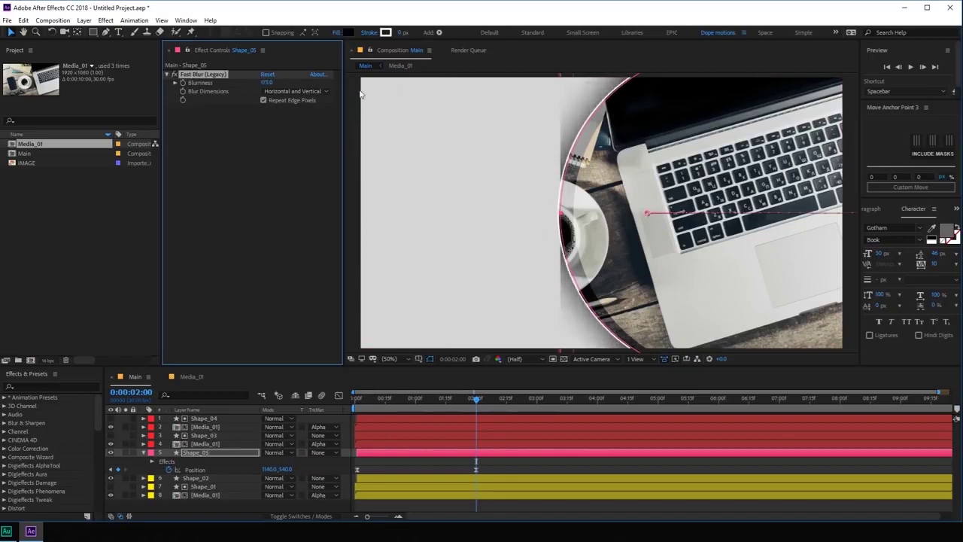
# Add CC Composite to Shape_05 and place it above Fast Blur (Legacy) in the effect order.
pyautogui.click(204, 453)
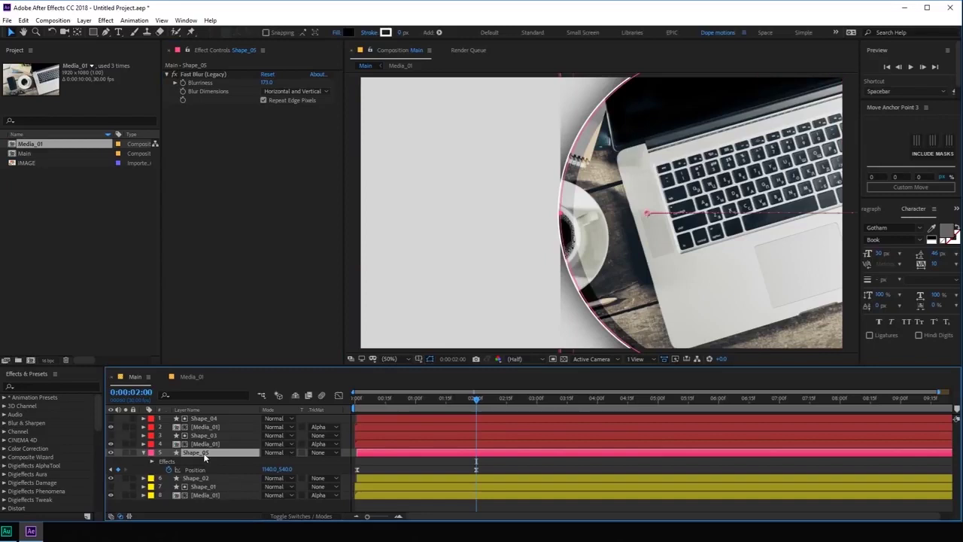
pyautogui.hotkey('ctrl', 'space')
pyautogui.write('cc c')
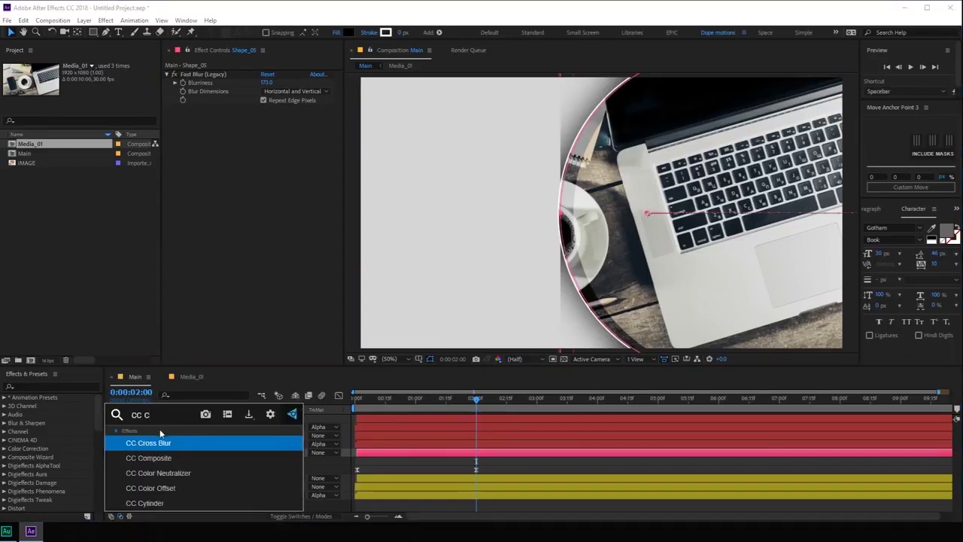
pyautogui.press('Down')
pyautogui.press('Return')
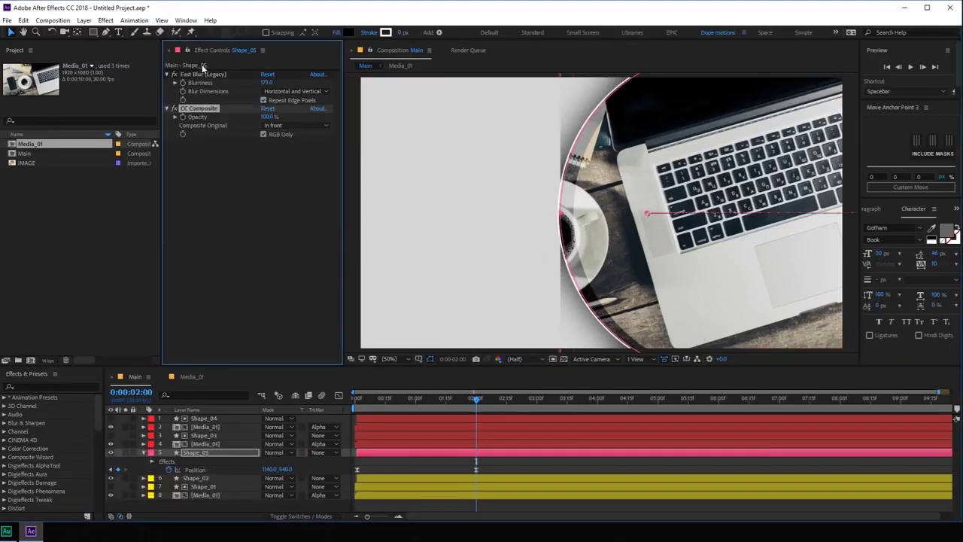
pyautogui.moveTo(202, 68); pyautogui.dragTo(205, 140)
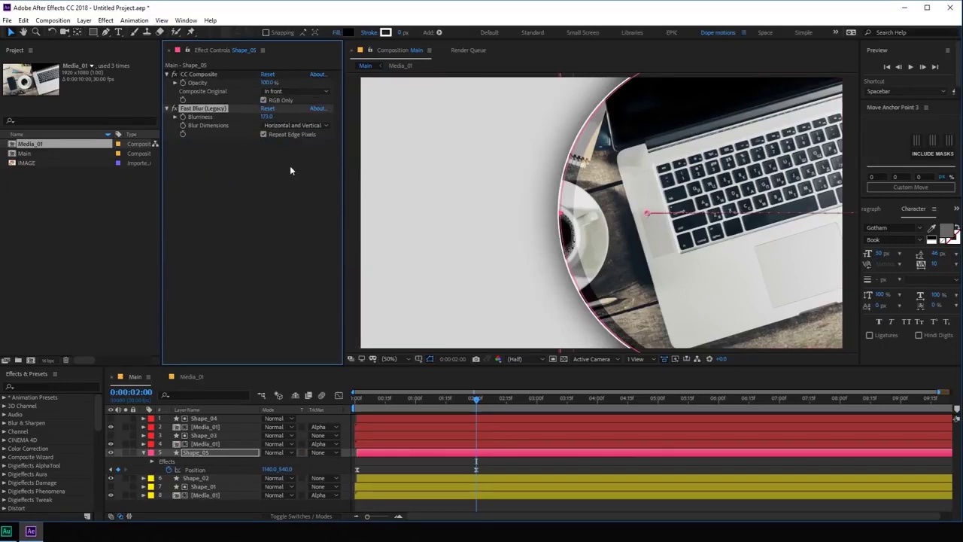
pyautogui.click(275, 78)
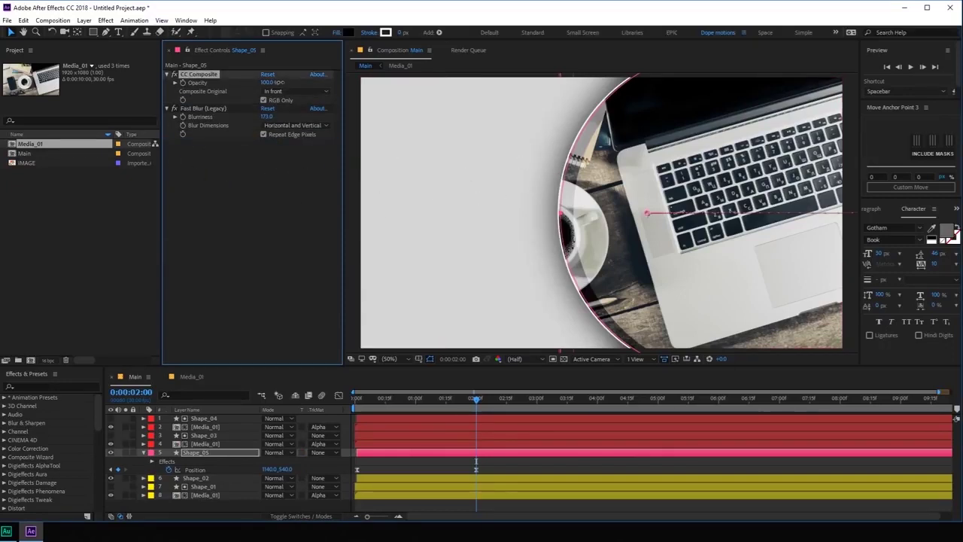
# Set Shape_05's Fast Blur Blurriness to 205, move the current time to 0:00:02:08 and collapse the layer's properties.
pyautogui.moveTo(357, 132); pyautogui.dragTo(325, 137)
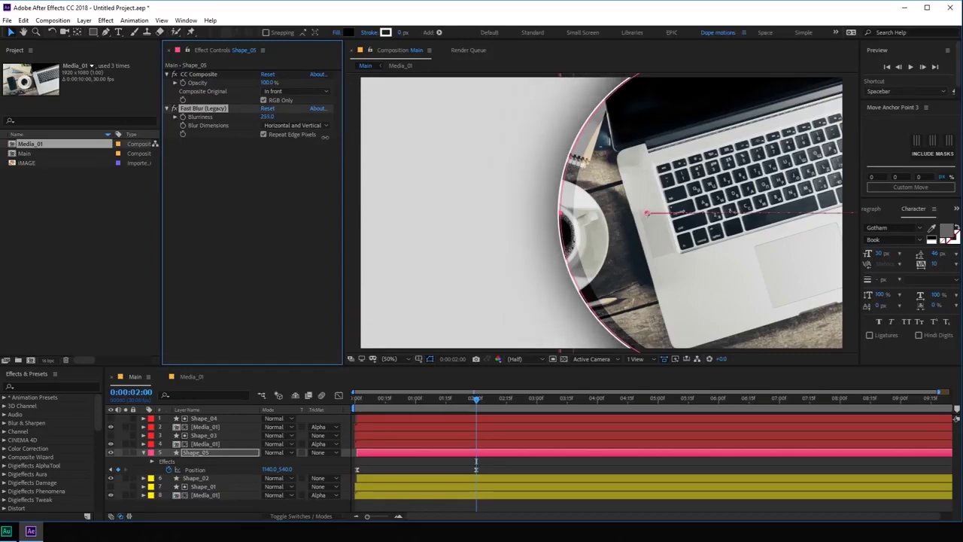
pyautogui.click(414, 460)
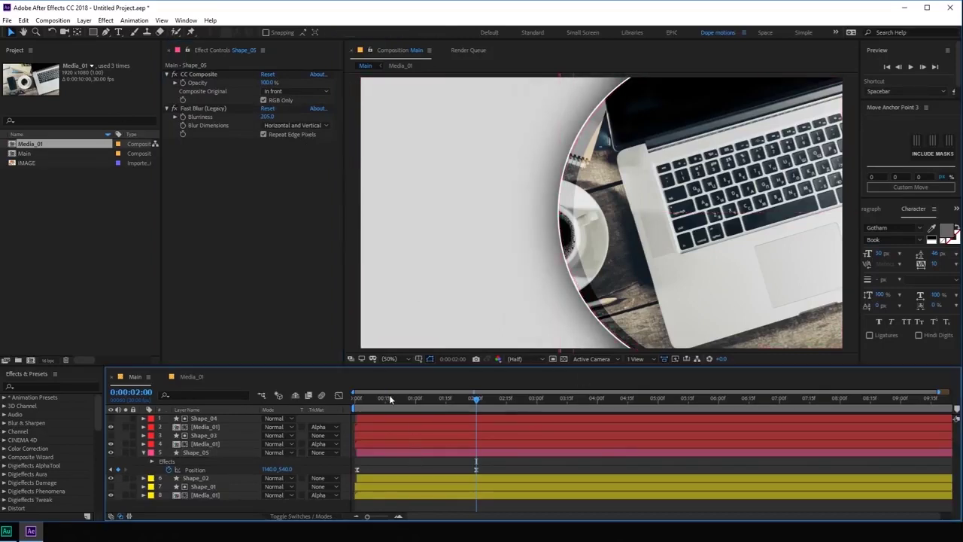
pyautogui.moveTo(390, 398); pyautogui.dragTo(492, 403)
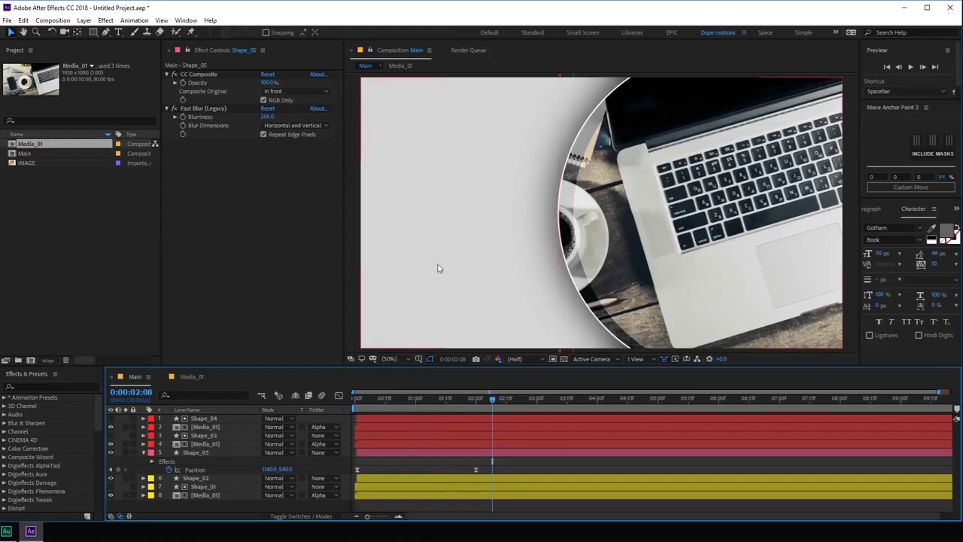
pyautogui.click(143, 453)
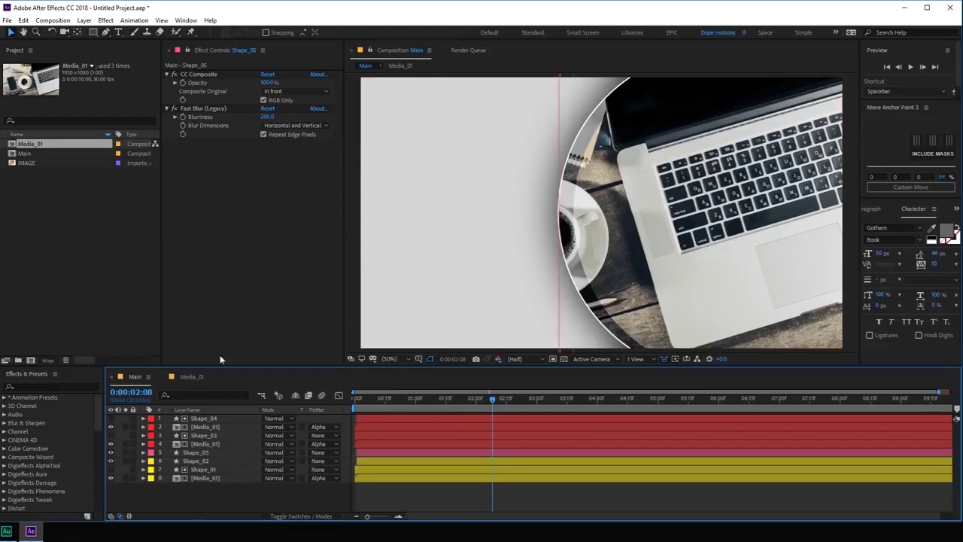
# Create a text layer reading "Simple" on the empty grey area beside the curved image.
pyautogui.click(120, 34)
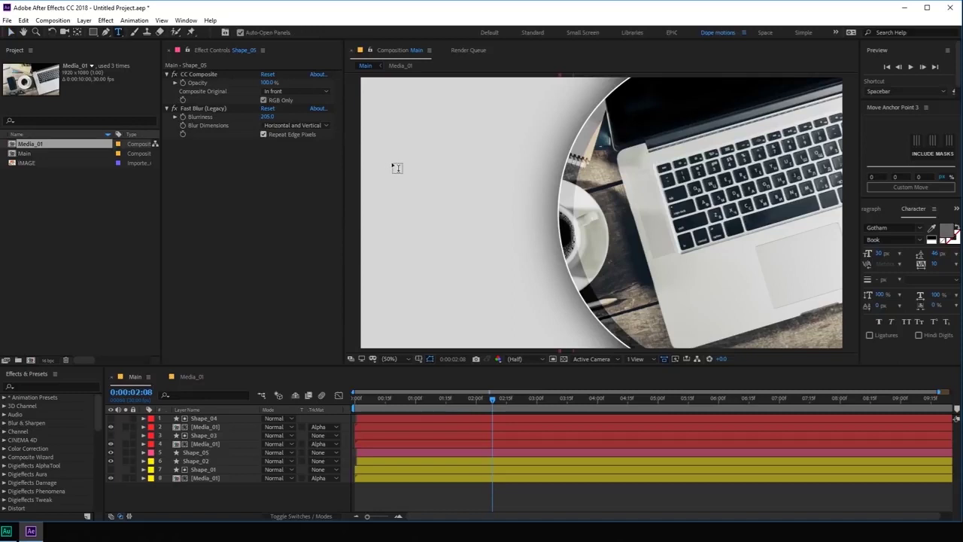
pyautogui.click(391, 162)
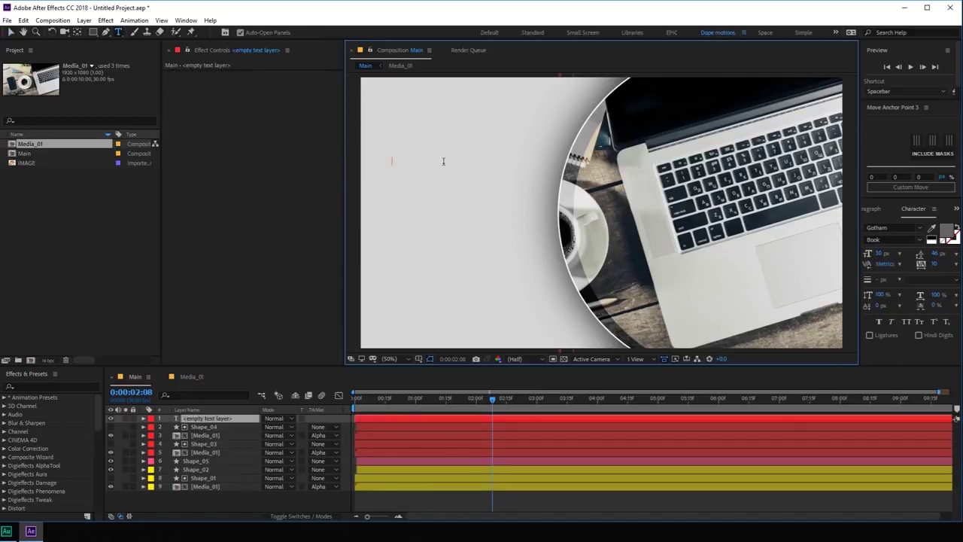
pyautogui.write('Simple')
pyautogui.press('Escape')
pyautogui.press('v')
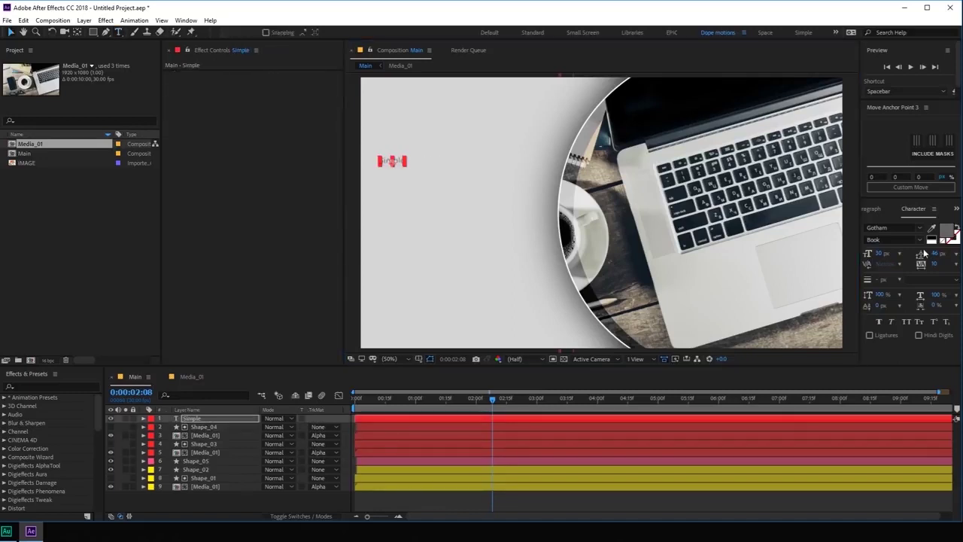
# Set the Simple text to the Gotham Ultra style and darken its fill colour to dark grey.
pyautogui.click(920, 240)
pyautogui.click(885, 370)
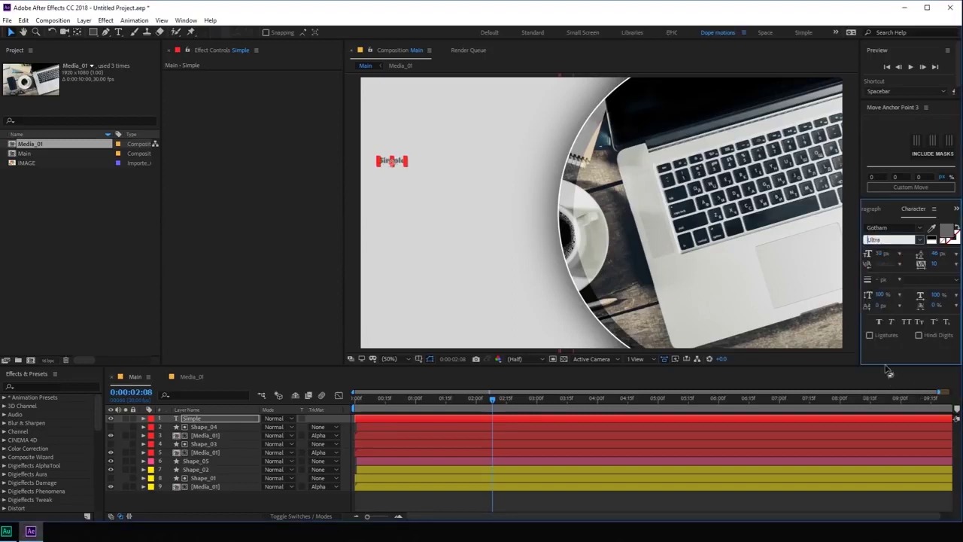
pyautogui.click(945, 230)
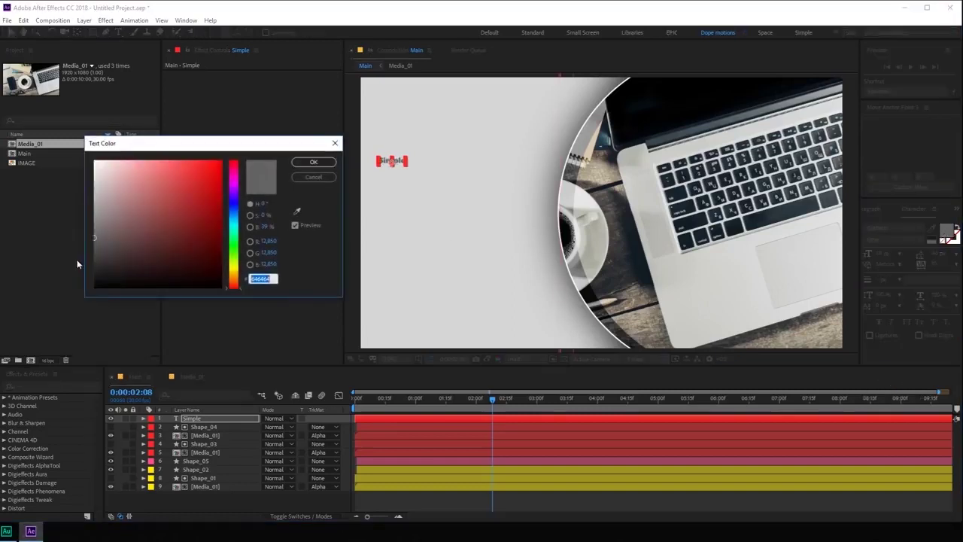
pyautogui.click(94, 258)
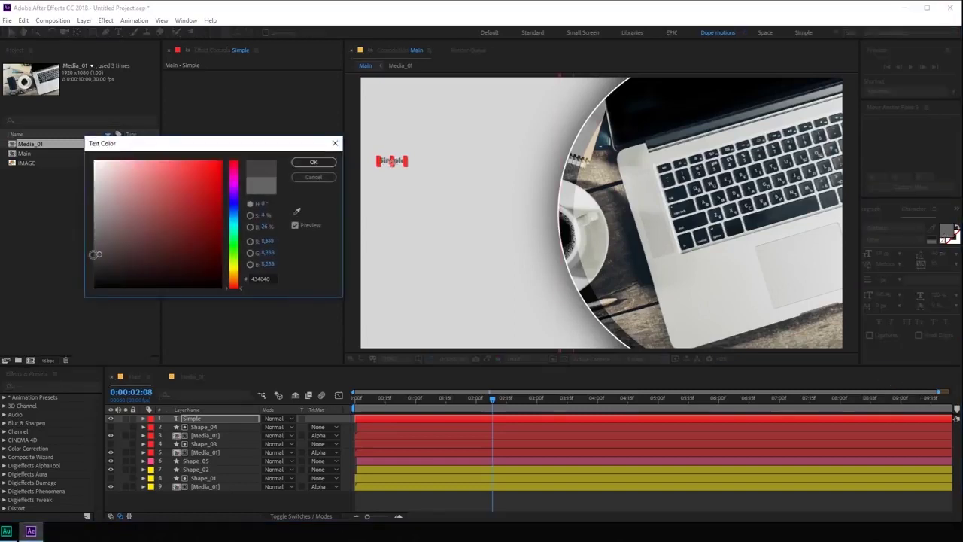
pyautogui.click(313, 162)
# Enlarge the Simple text to 150 px and move it fully inside the frame on the grey area.
pyautogui.moveTo(883, 255); pyautogui.dragTo(859, 218)
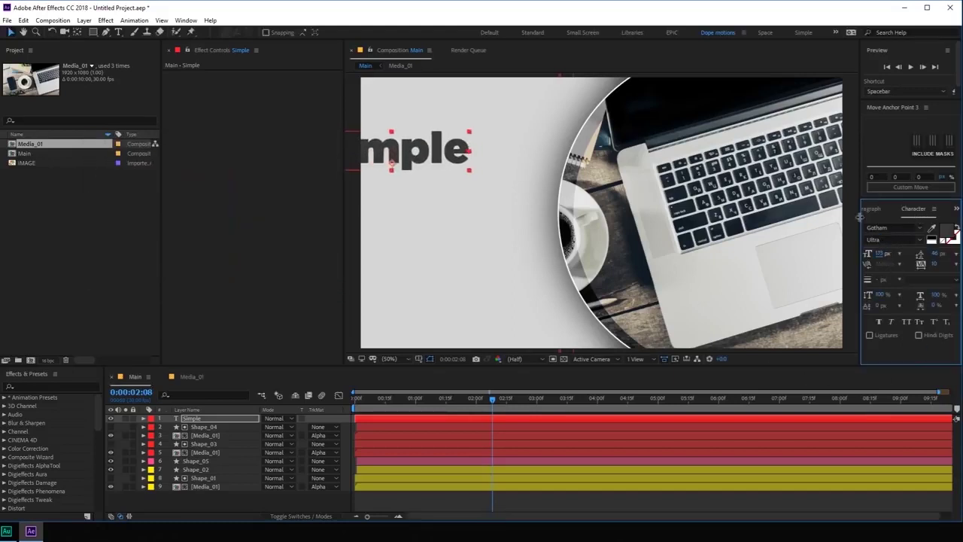
pyautogui.click(12, 33)
pyautogui.moveTo(471, 164); pyautogui.dragTo(499, 169)
pyautogui.click(879, 254)
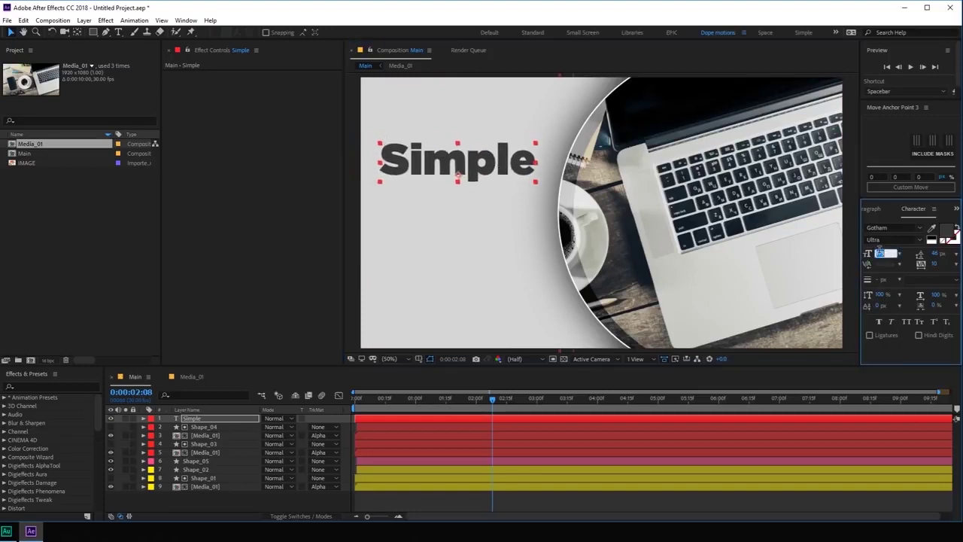
pyautogui.write('15')
pyautogui.press('Return')
pyautogui.write('100')
pyautogui.press('Return')
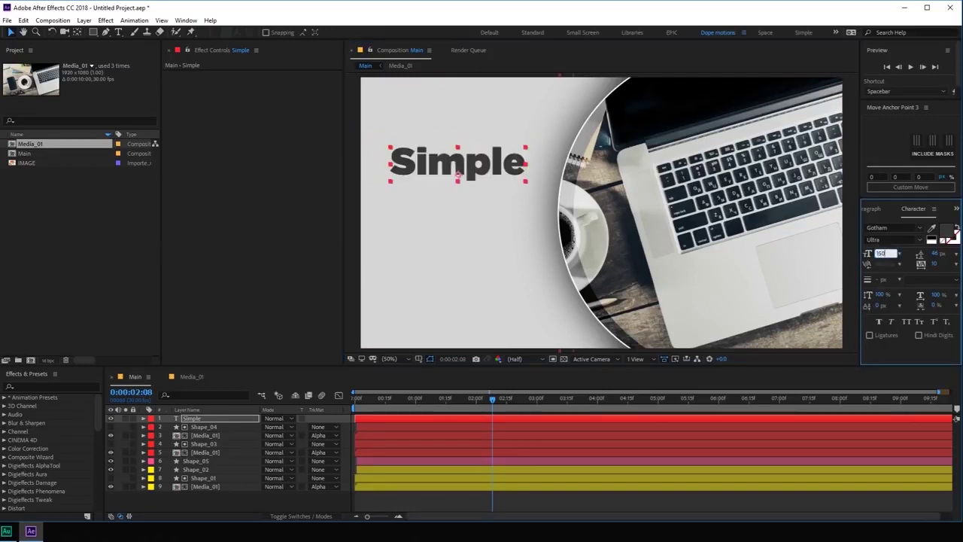
# Centre the Simple text's anchor point and nudge the word slightly down and to the right.
pyautogui.moveTo(476, 182); pyautogui.dragTo(482, 183)
pyautogui.click(885, 148)
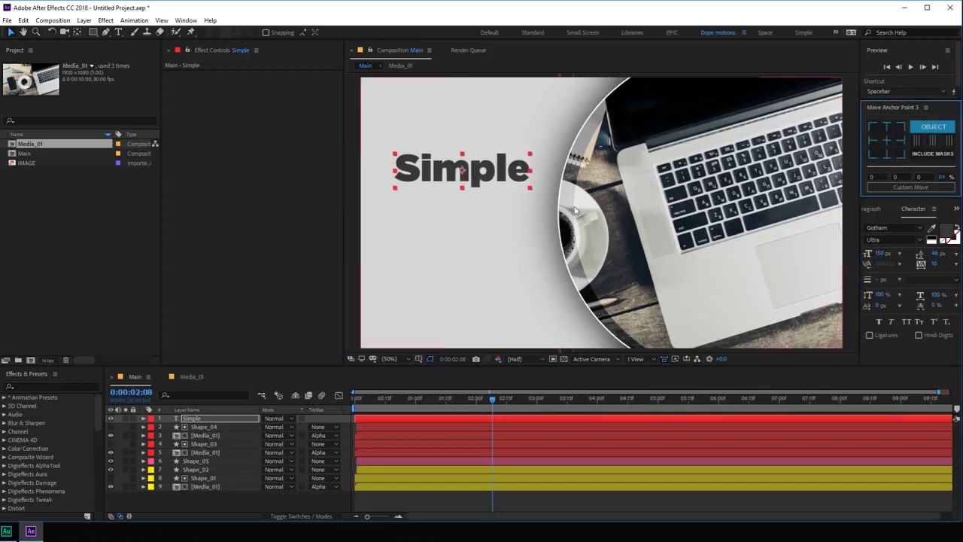
pyautogui.moveTo(480, 181); pyautogui.dragTo(482, 183)
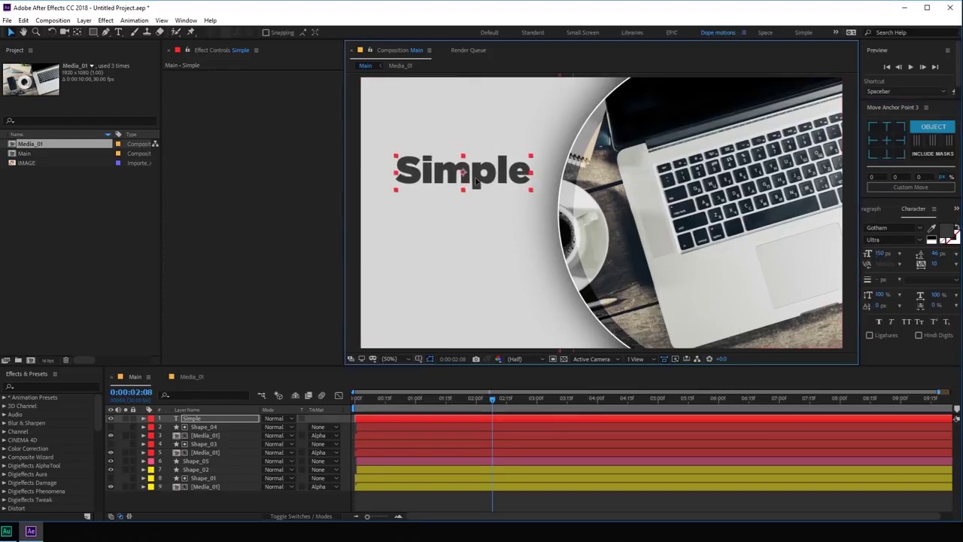
# Add a Position text animator to the Simple layer and enlarge the timeline area to show its properties.
pyautogui.click(143, 419)
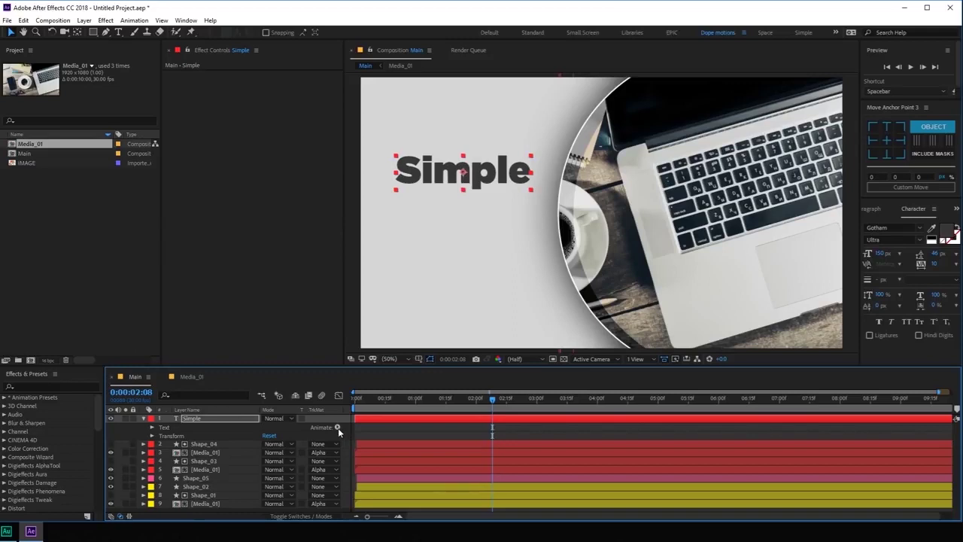
pyautogui.click(337, 428)
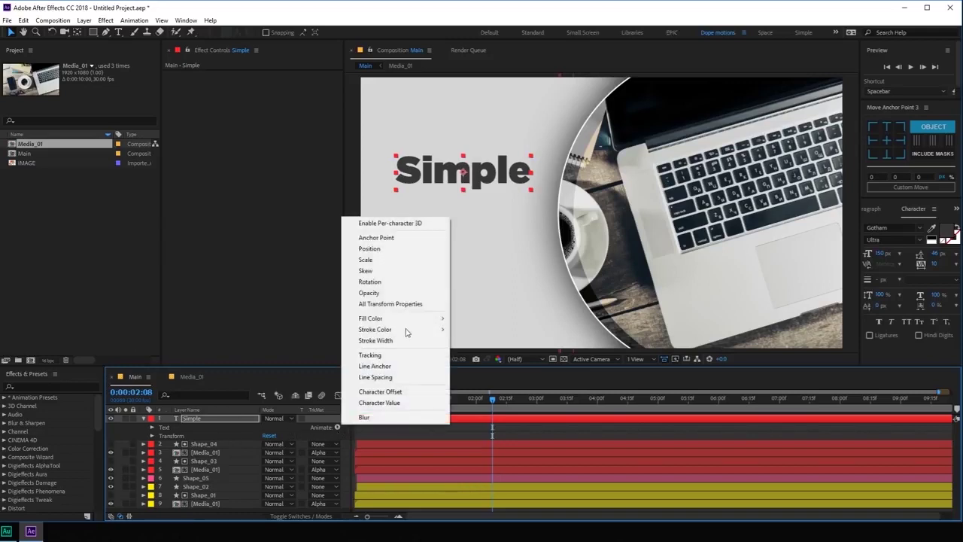
pyautogui.click(381, 250)
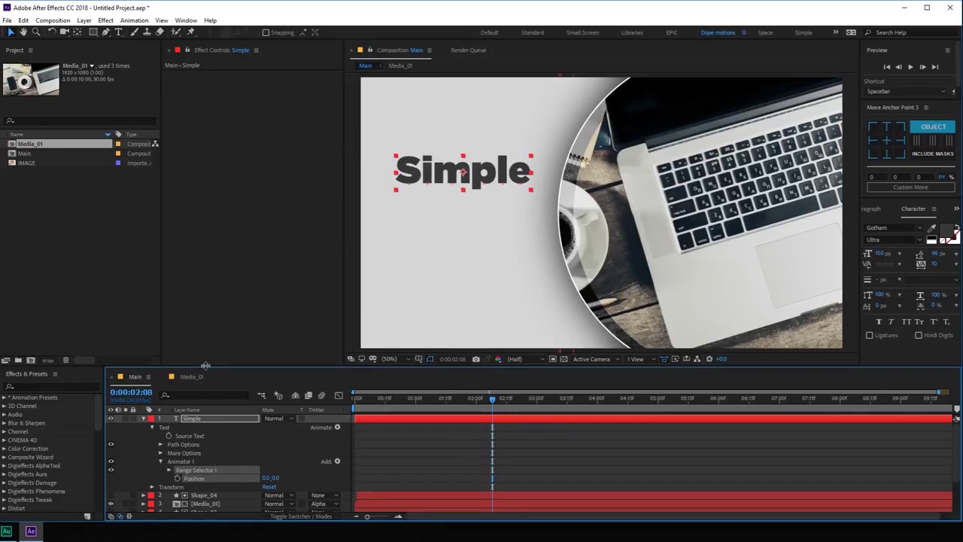
pyautogui.moveTo(206, 367); pyautogui.dragTo(215, 291)
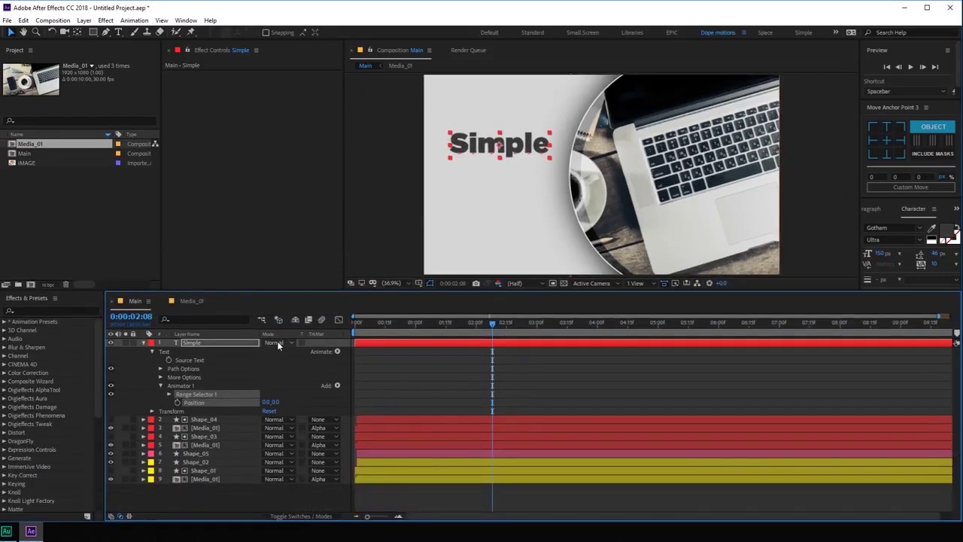
# Add an Opacity property to Animator 1 of the Simple text and set it to 0%.
pyautogui.click(337, 386)
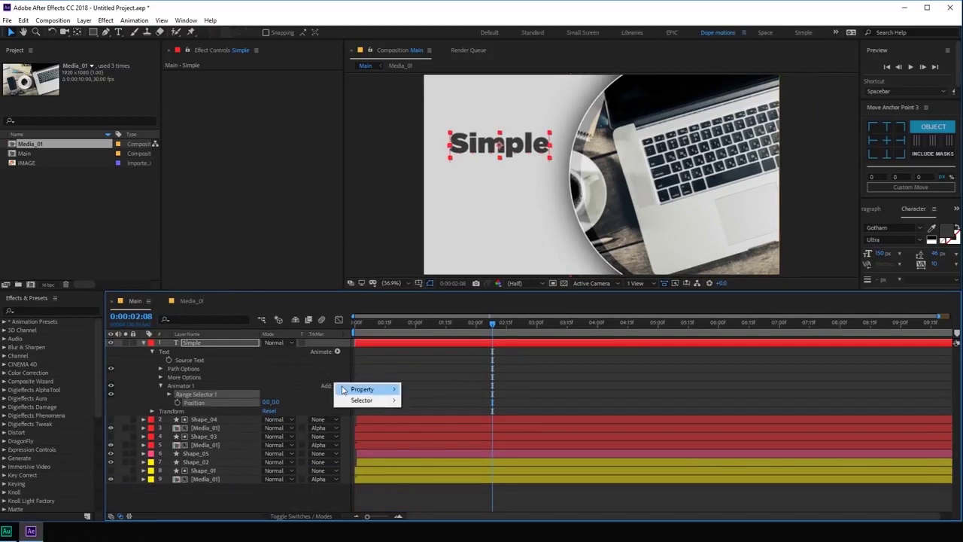
pyautogui.moveTo(370, 392)
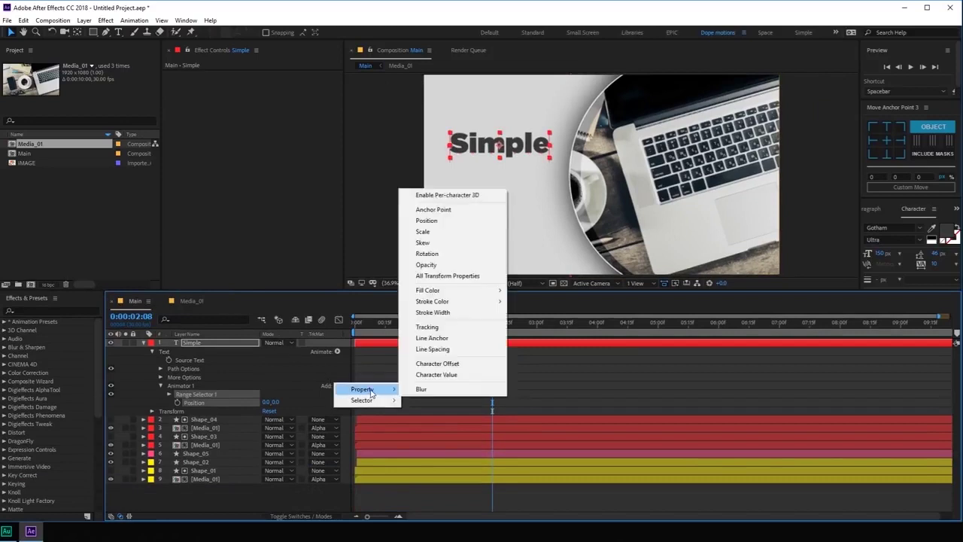
pyautogui.click(444, 266)
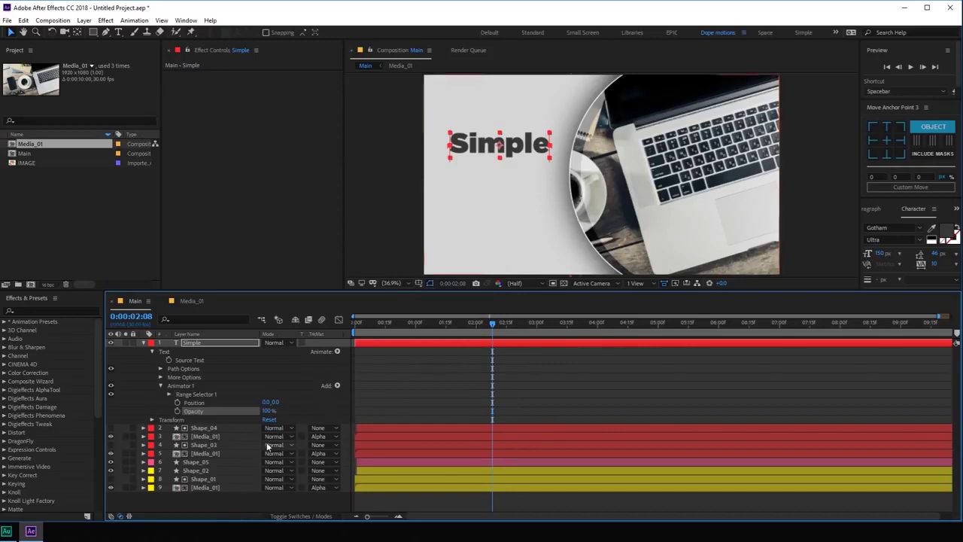
pyautogui.click(267, 411)
pyautogui.moveTo(247, 411); pyautogui.dragTo(226, 413)
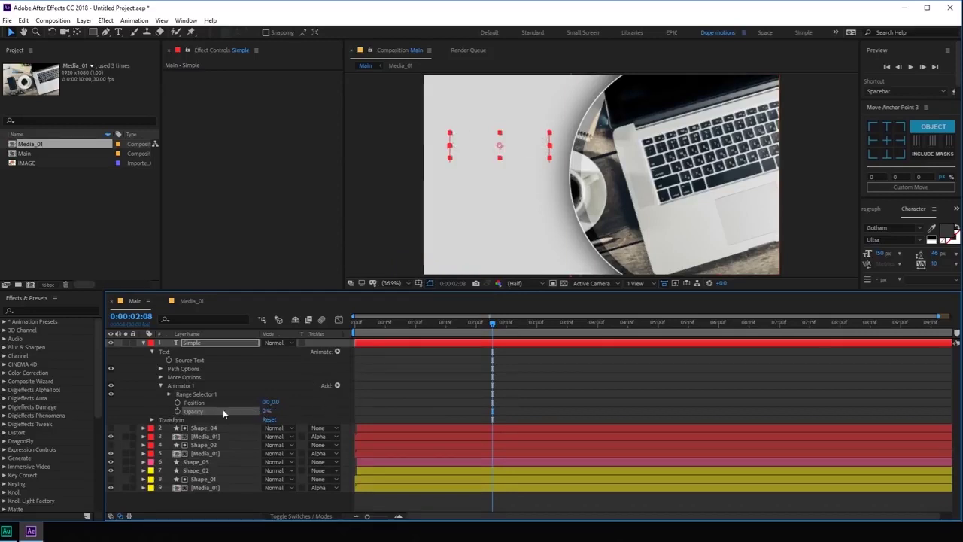
# Set Animator 1's horizontal Position value to -1000.
pyautogui.click(265, 403)
pyautogui.write('-1000')
pyautogui.press('Return')
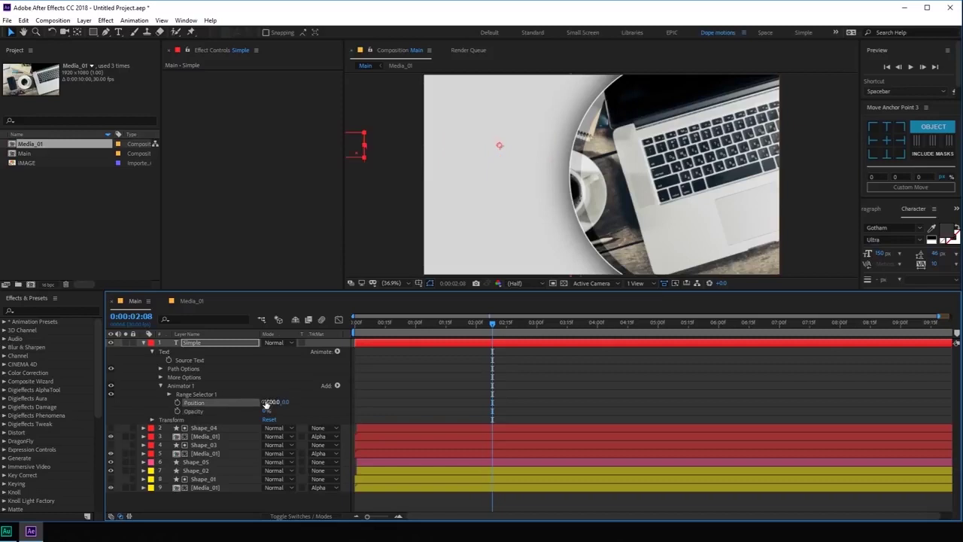
# In Range Selector 1's Advanced settings, set Shape to Ramp Down and Ease High to 50%.
pyautogui.click(170, 394)
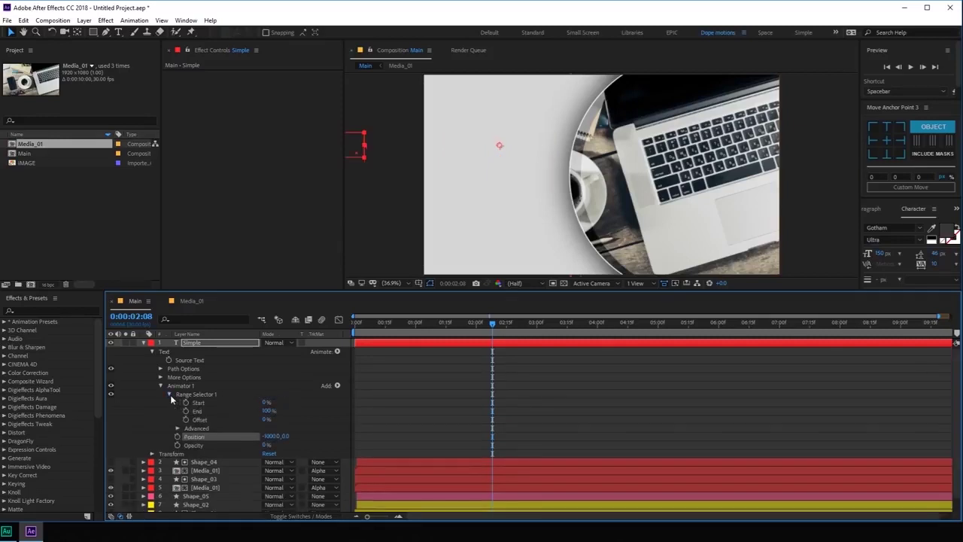
pyautogui.click(178, 428)
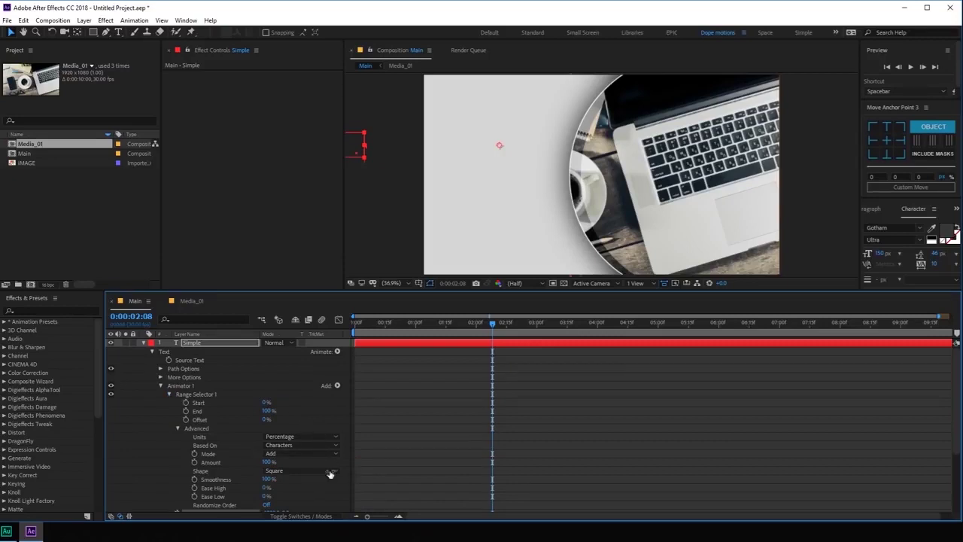
pyautogui.click(289, 471)
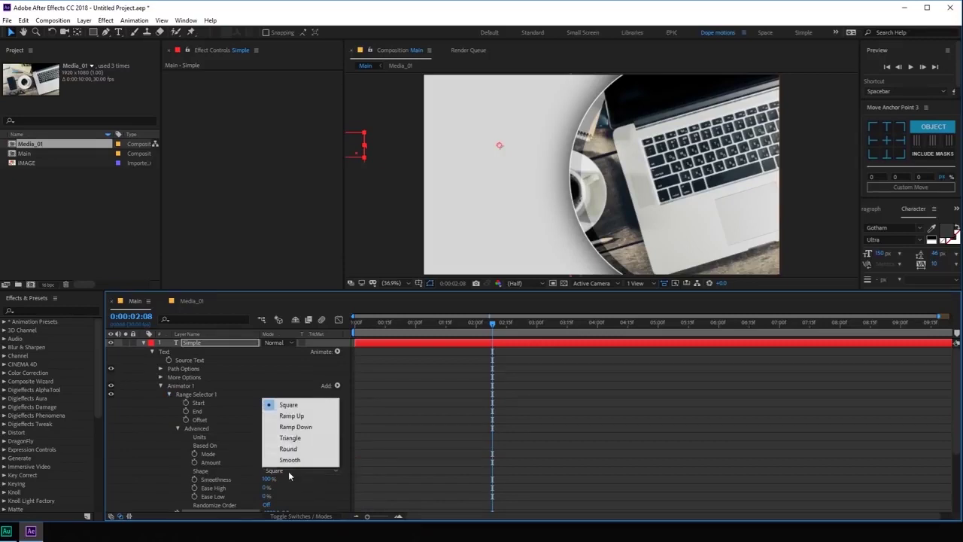
pyautogui.click(300, 427)
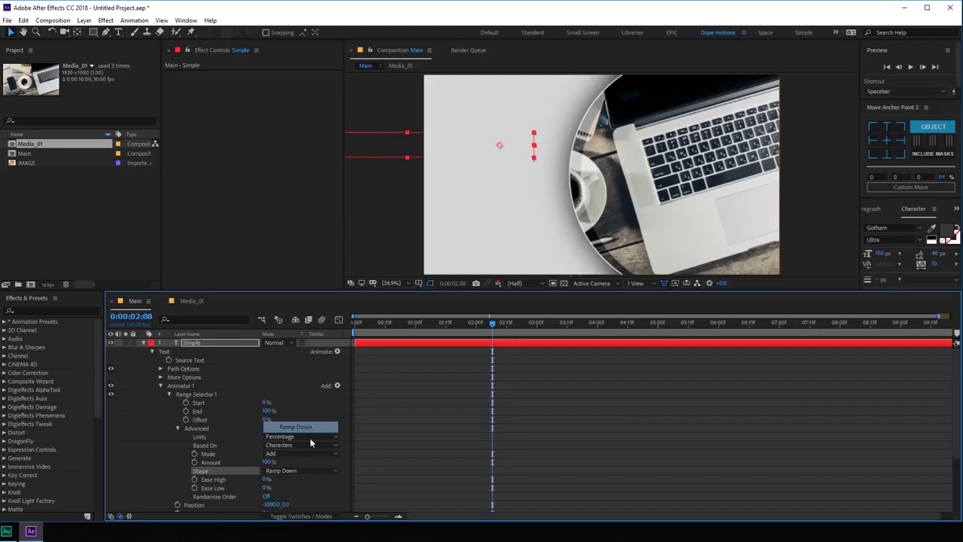
pyautogui.click(267, 479)
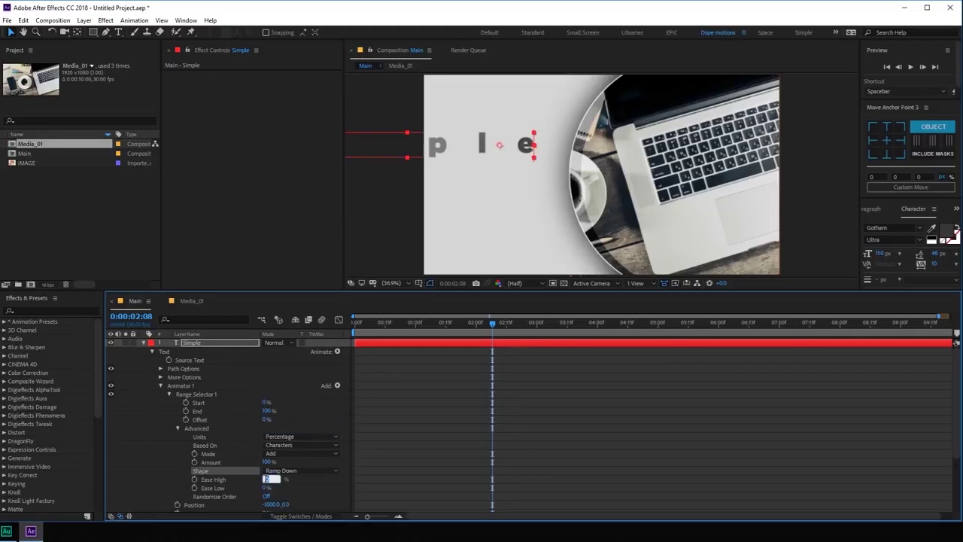
pyautogui.write('50')
pyautogui.press('Return')
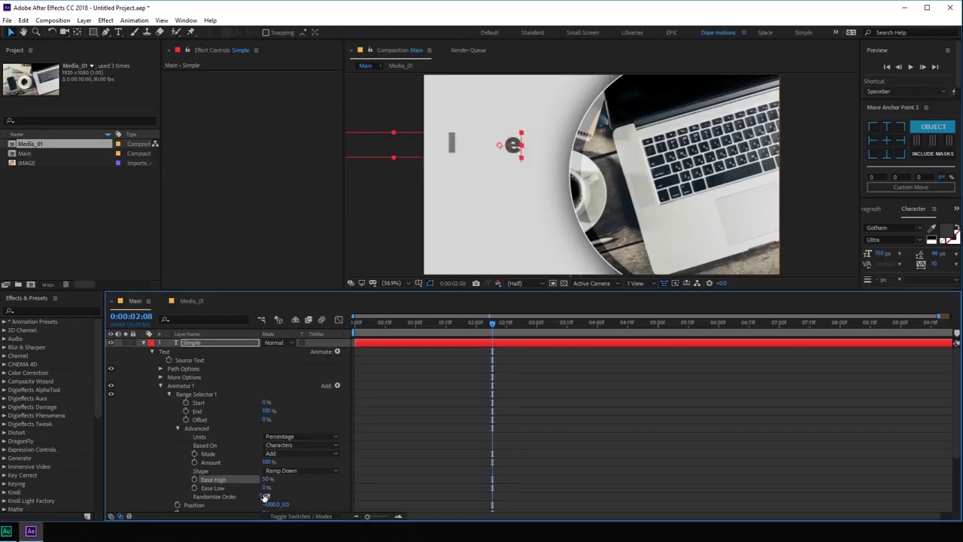
# Set Ease Low to 50% in Range Selector 1's Advanced settings.
pyautogui.click(266, 488)
pyautogui.write('50')
pyautogui.press('Return')
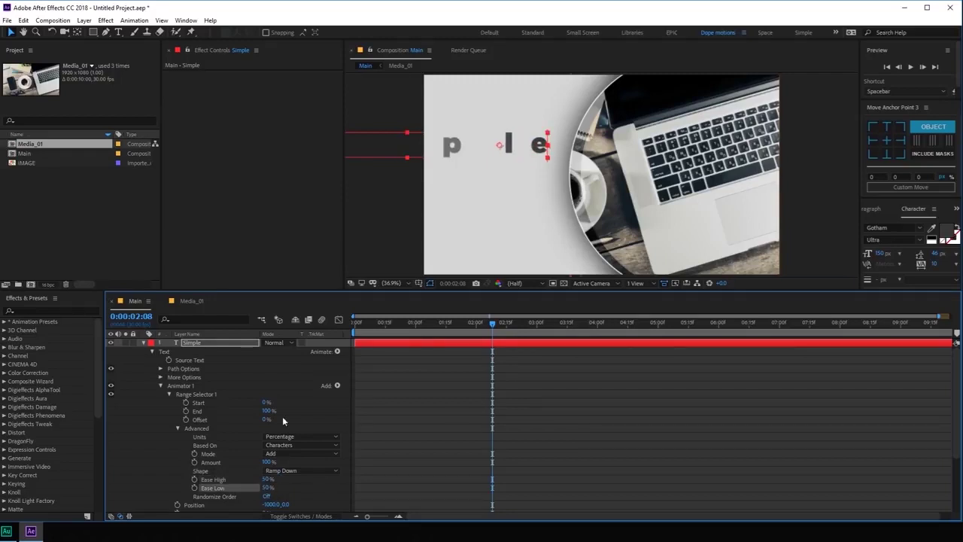
# Set Range Selector 1's End to 0%, Start to 100% and Offset to 100% on the Simple text.
pyautogui.write('0')
pyautogui.press('Return')
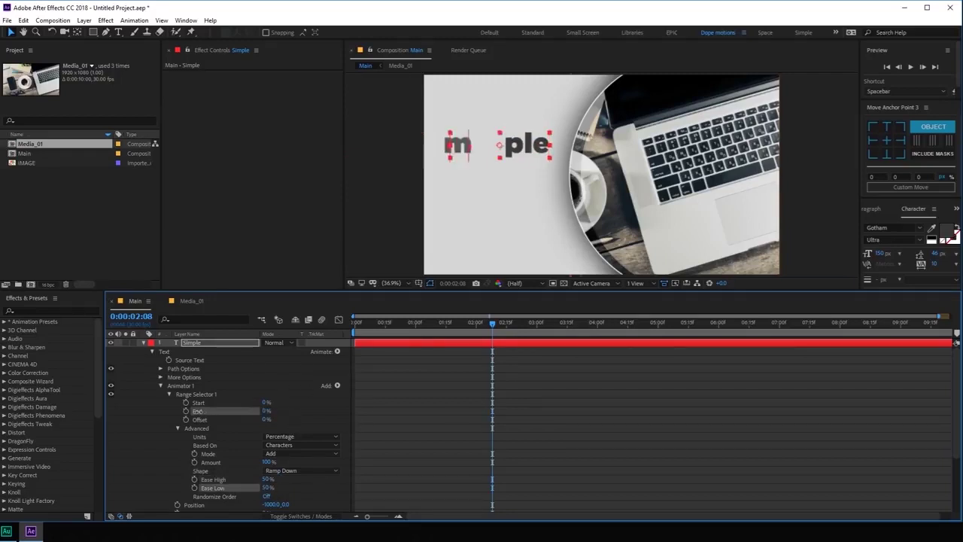
pyautogui.moveTo(265, 405); pyautogui.dragTo(322, 403)
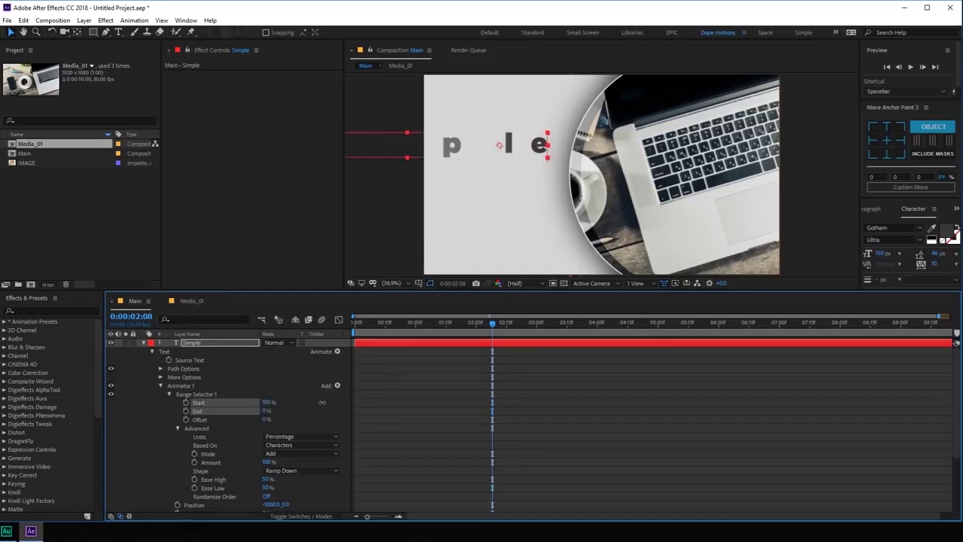
pyautogui.moveTo(266, 422); pyautogui.dragTo(337, 434)
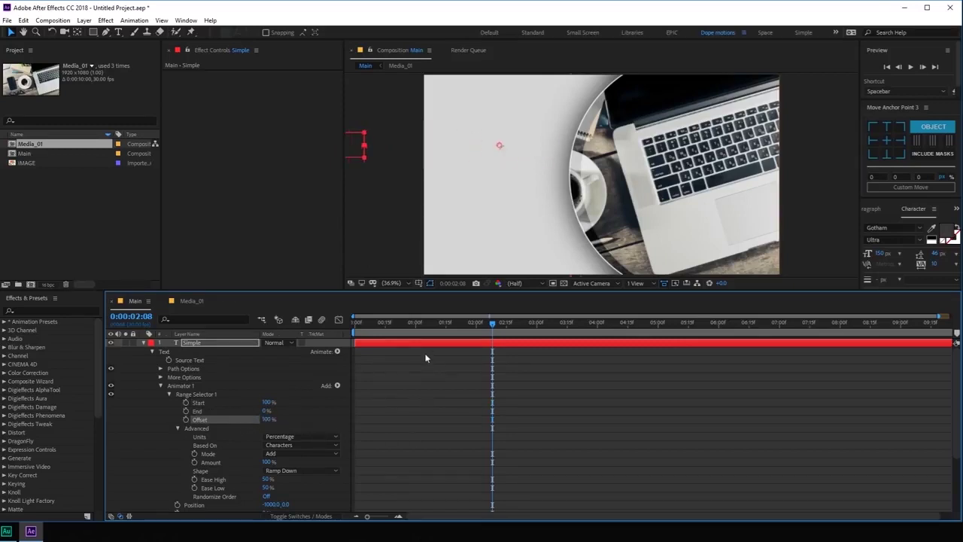
# Keyframe Range Selector 1's Offset at 100% on 0:00:01:00 and -100% on 0:00:03:00, and preview the title animation.
pyautogui.moveTo(444, 325); pyautogui.dragTo(417, 330)
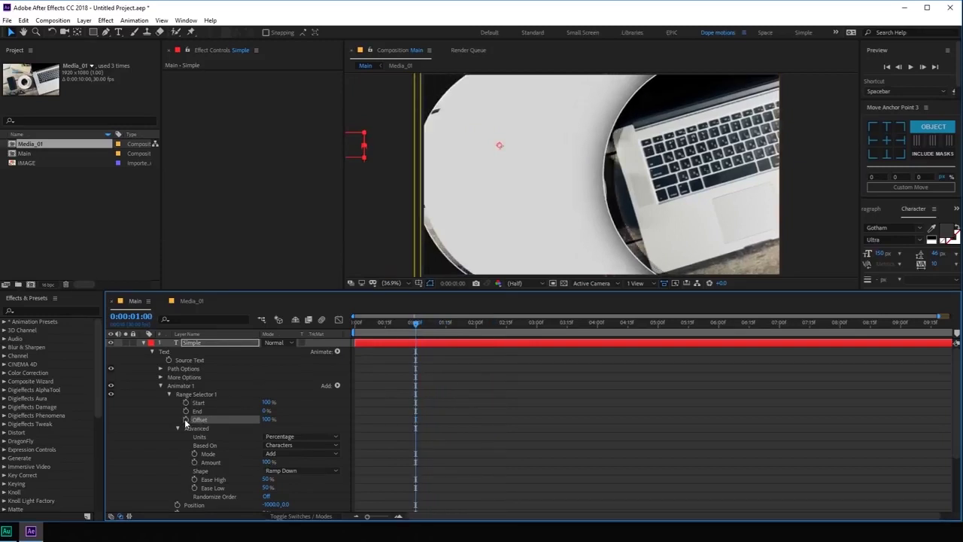
pyautogui.moveTo(424, 327); pyautogui.dragTo(538, 346)
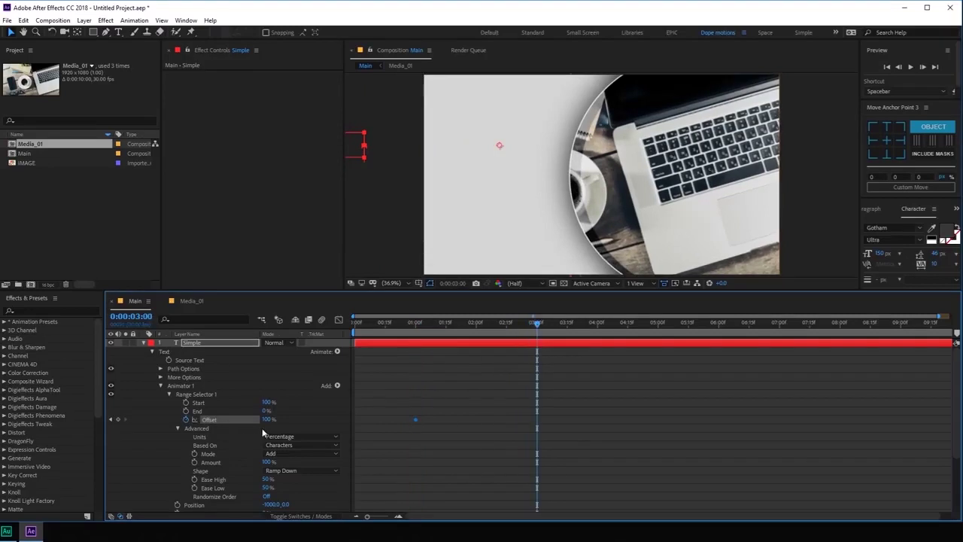
pyautogui.moveTo(298, 425); pyautogui.dragTo(205, 428)
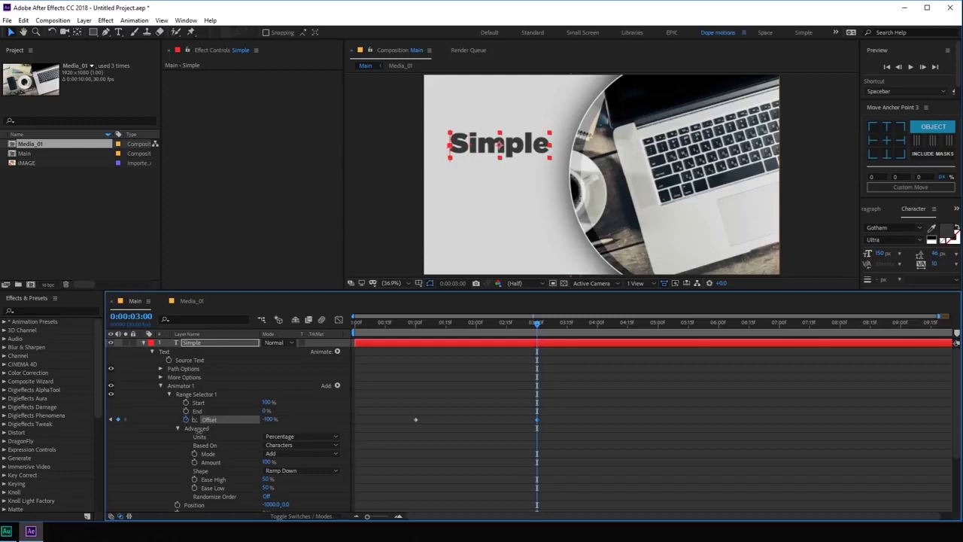
pyautogui.moveTo(422, 329); pyautogui.dragTo(414, 350)
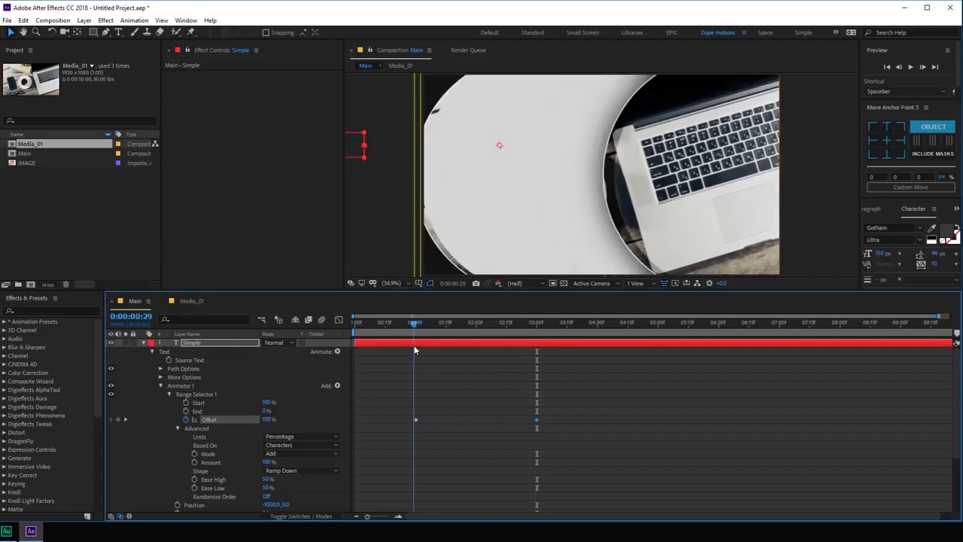
pyautogui.press('space')
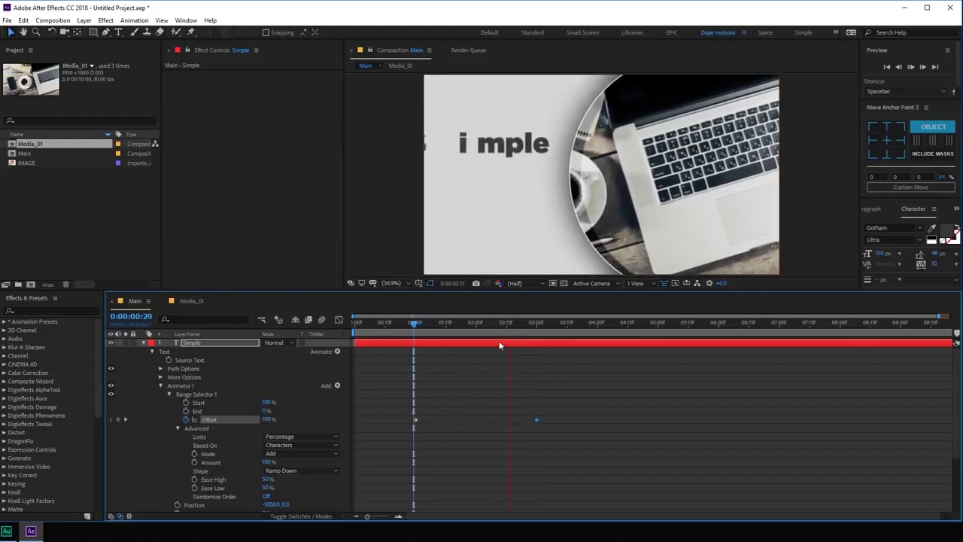
# Apply Easy Ease to both Offset keyframes of the Simple text and play back the result.
pyautogui.moveTo(385, 391); pyautogui.dragTo(584, 441)
pyautogui.press('F9')
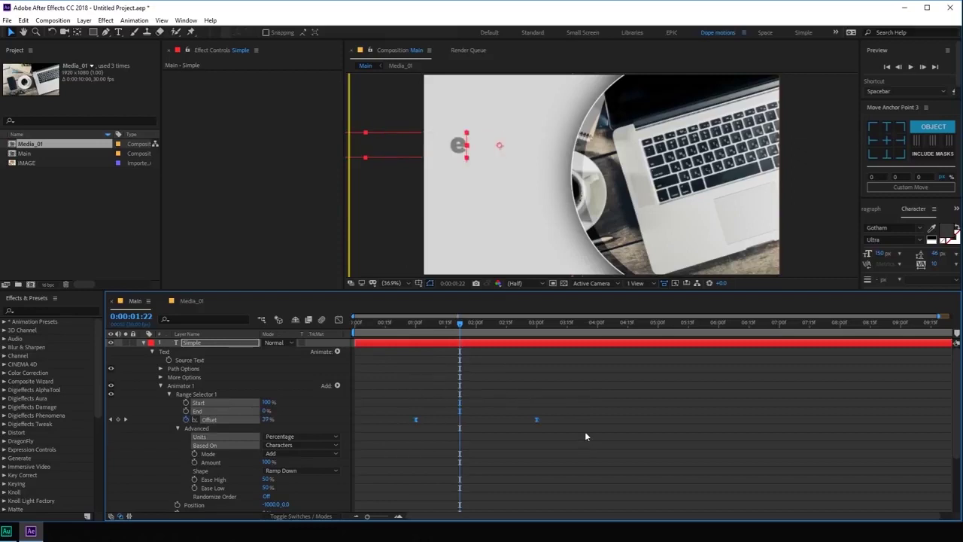
pyautogui.click(417, 324)
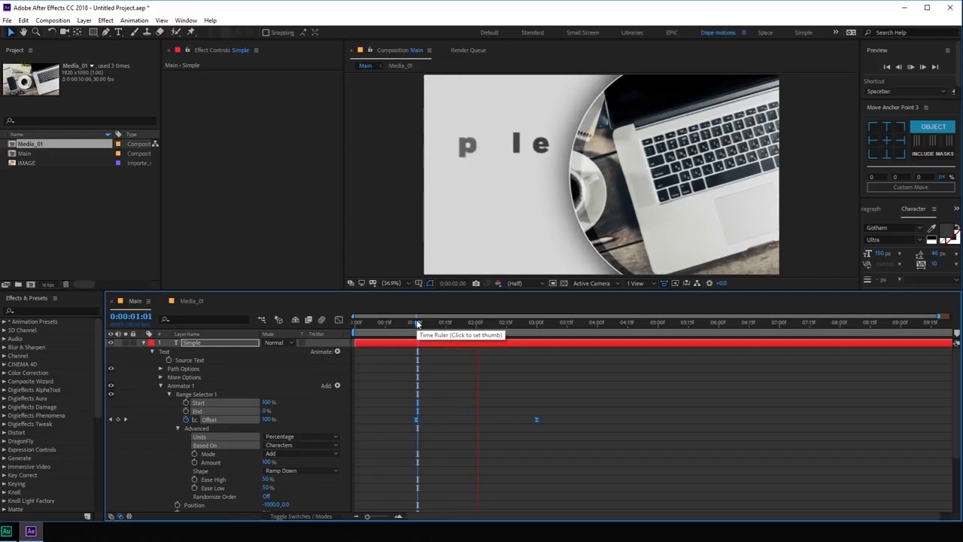
pyautogui.press('space')
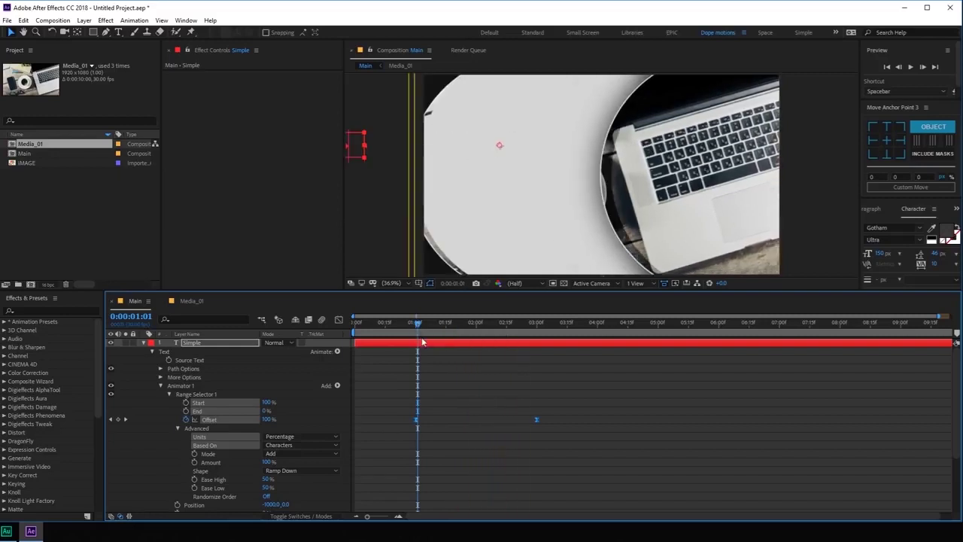
# Collapse the Simple layer's properties and enlarge the composition viewer with the playhead at 0:00:02:29.
pyautogui.click(143, 344)
pyautogui.click(435, 454)
pyautogui.click(427, 324)
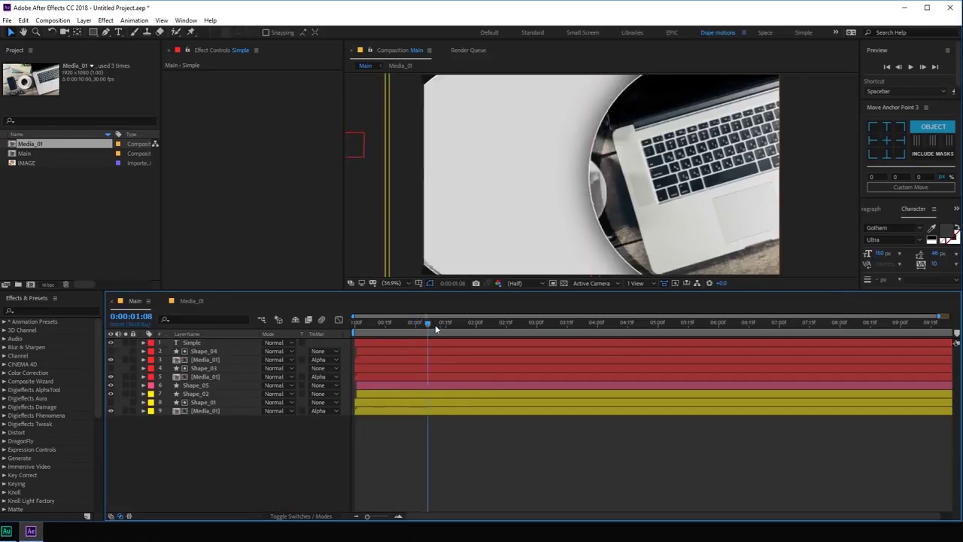
pyautogui.moveTo(436, 329); pyautogui.dragTo(536, 341)
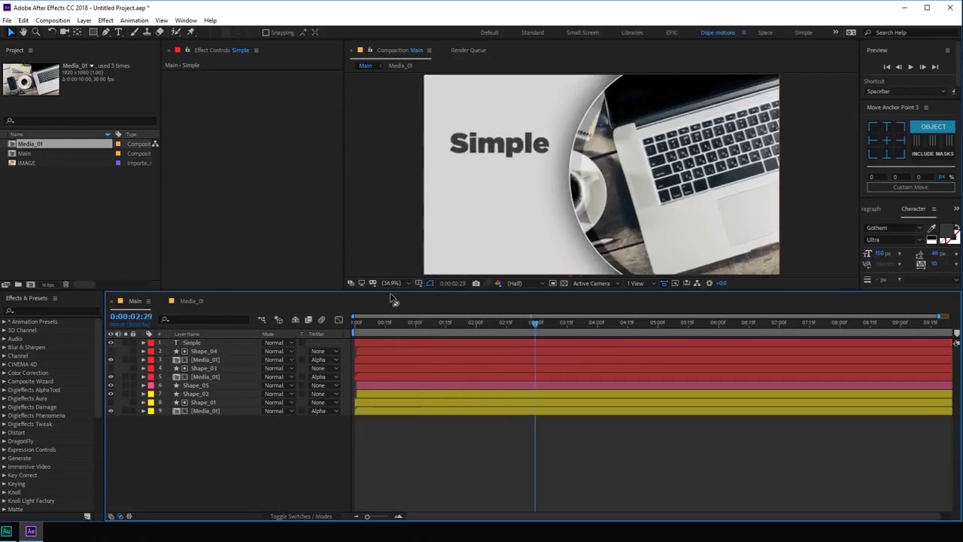
pyautogui.moveTo(390, 291); pyautogui.dragTo(390, 370)
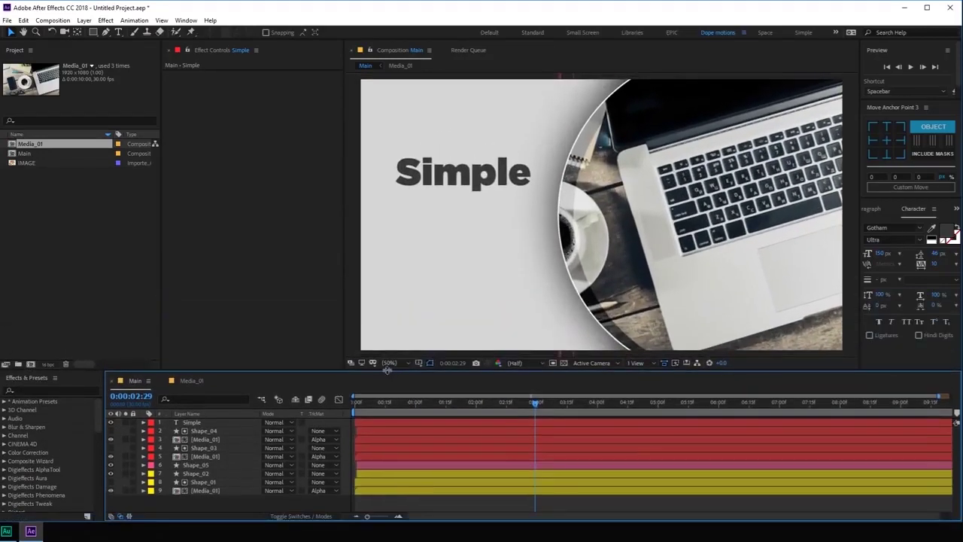
# Duplicate the Simple text layer and move the copy straight down, directly beneath the original title.
pyautogui.click(204, 422)
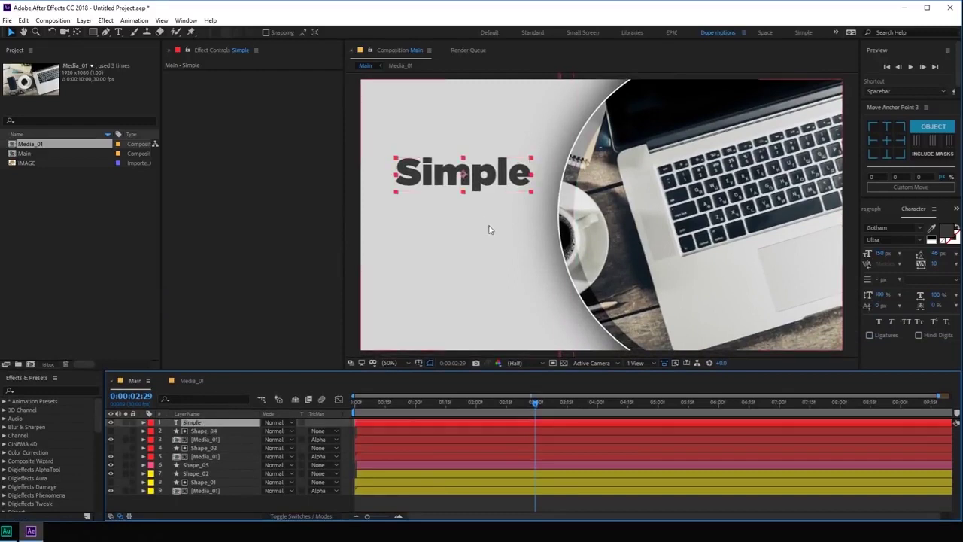
pyautogui.hotkey('ctrl', 'd')
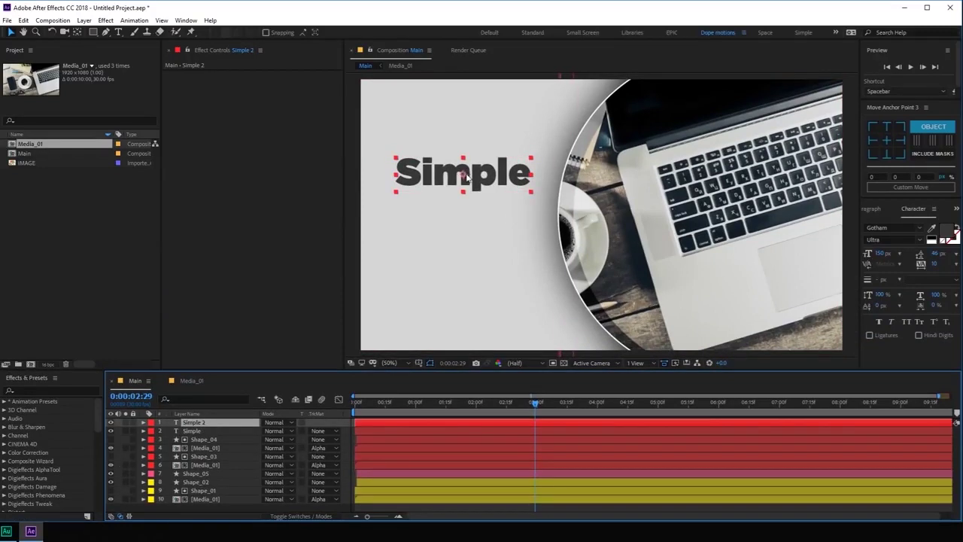
pyautogui.moveTo(466, 176); pyautogui.dragTo(466, 215)
pyautogui.press('Return')
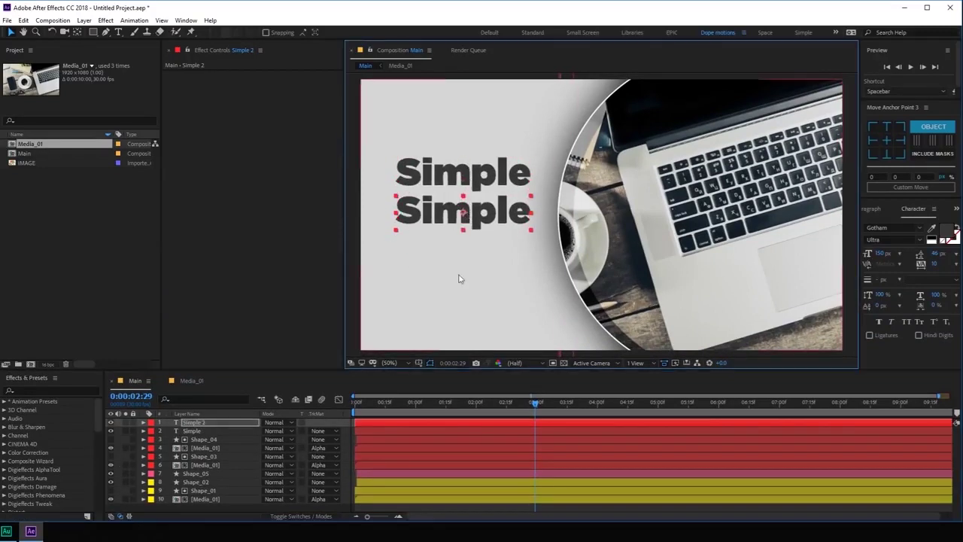
# Replace the lower title's text with "PRESENTATION" and finish text editing.
pyautogui.doubleClick(197, 423)
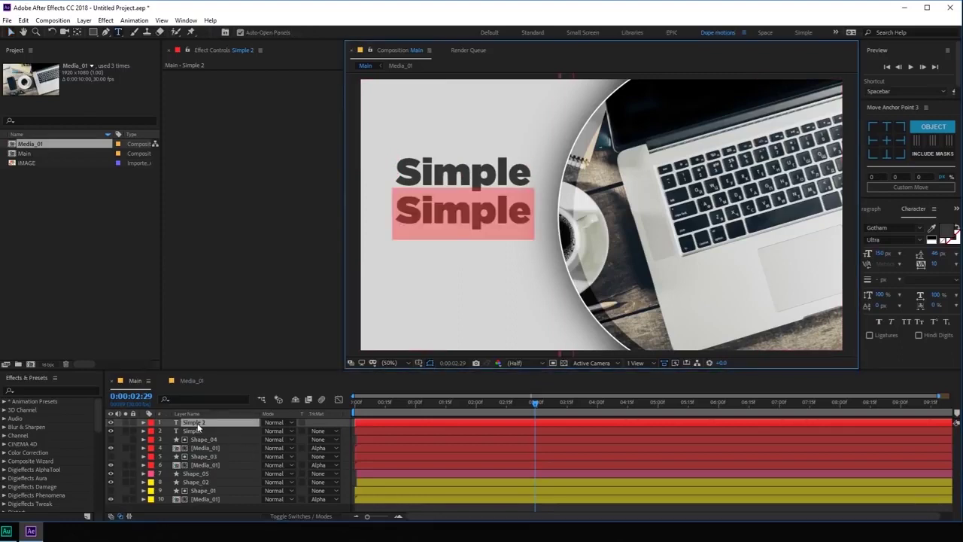
pyautogui.write('PRESE')
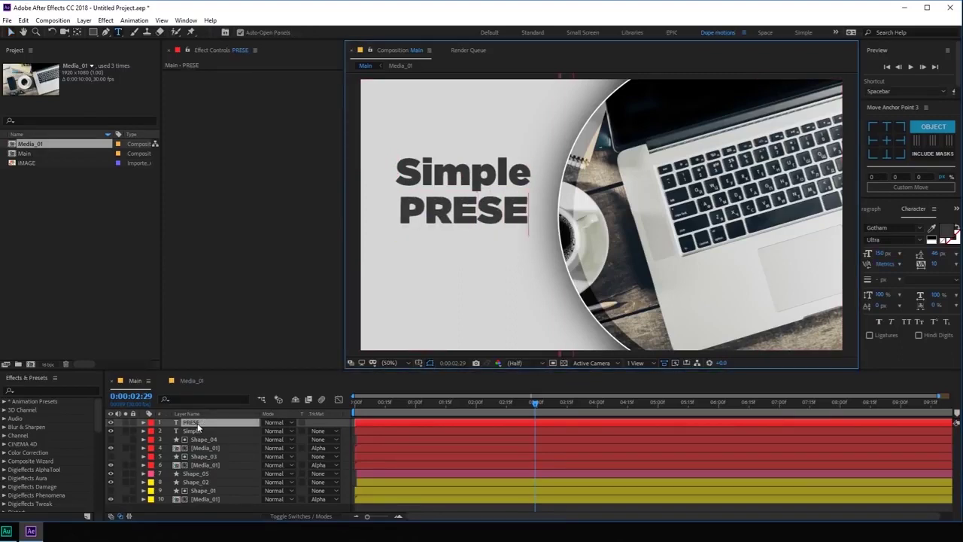
pyautogui.write('NTATION')
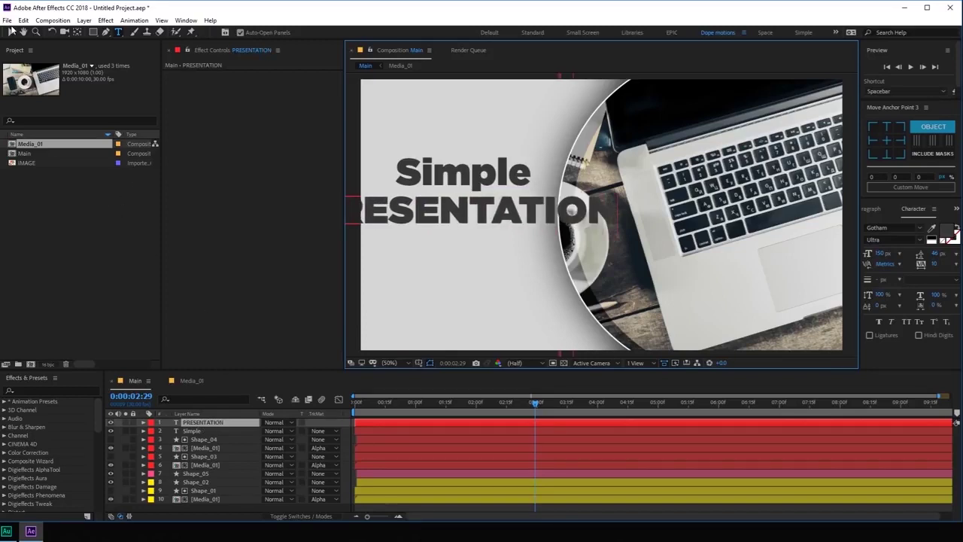
pyautogui.click(12, 32)
# Format the PRESENTATION text as Gotham Book at 60 px and move it up close beneath the Simple title.
pyautogui.moveTo(877, 253); pyautogui.dragTo(858, 253)
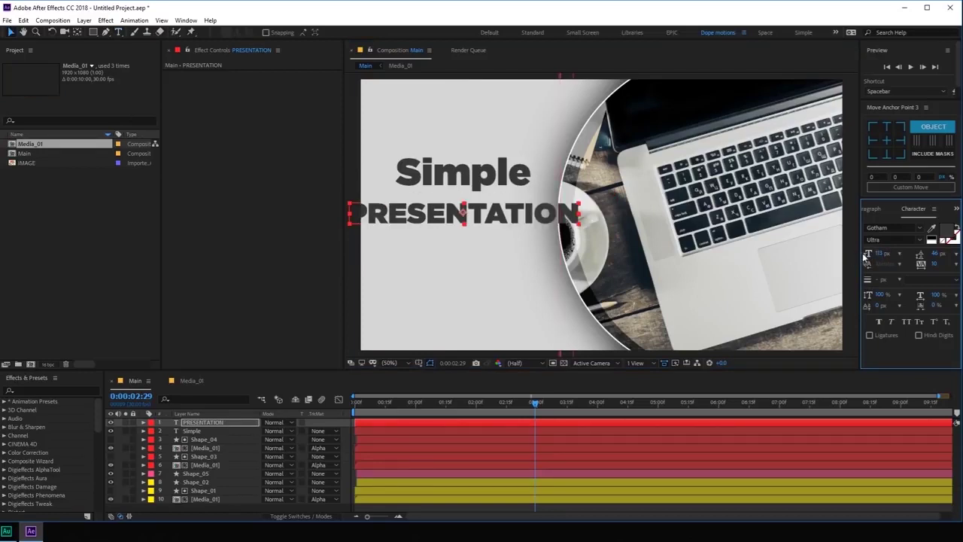
pyautogui.moveTo(881, 254); pyautogui.dragTo(853, 257)
pyautogui.click(903, 240)
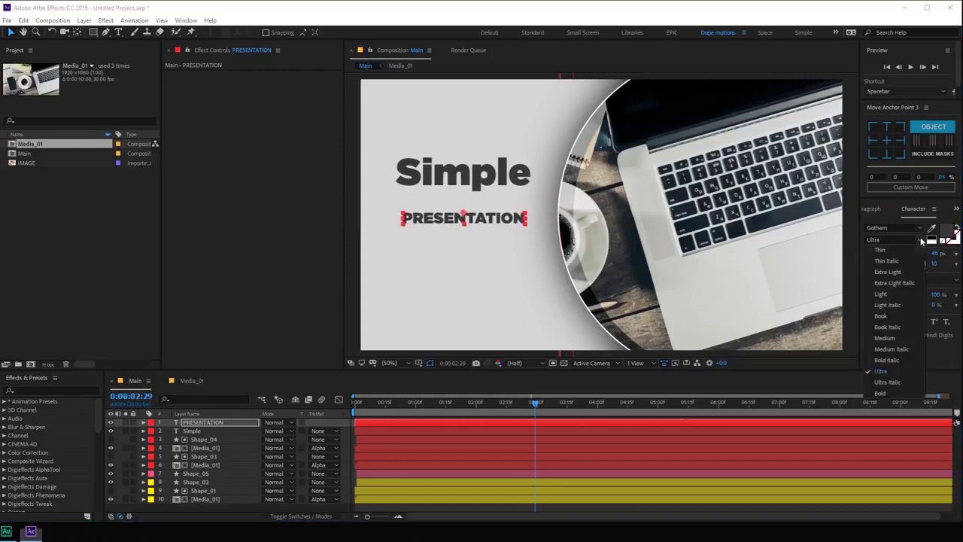
pyautogui.click(889, 317)
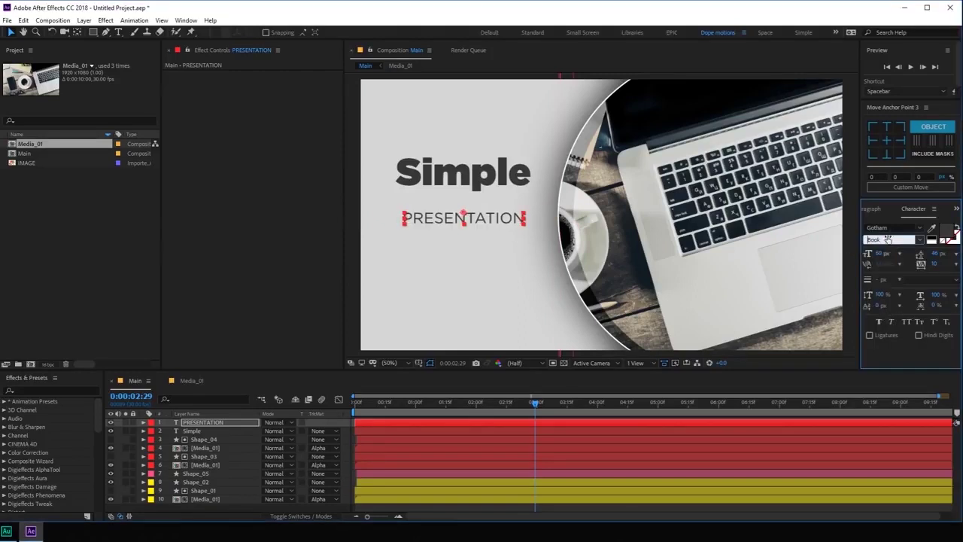
pyautogui.click(482, 214)
pyautogui.moveTo(482, 214); pyautogui.dragTo(482, 207)
# Show the Align options for the PRESENTATION and Simple layers together, and scrub through the title animation to 0:00:03:07.
pyautogui.keyDown('shift'); pyautogui.click(193, 431); pyautogui.keyUp('shift')
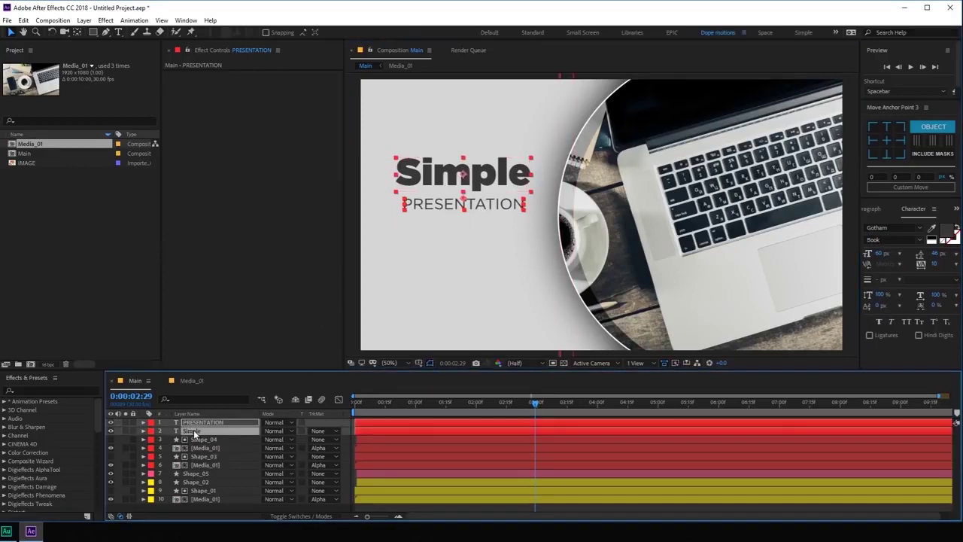
pyautogui.click(877, 210)
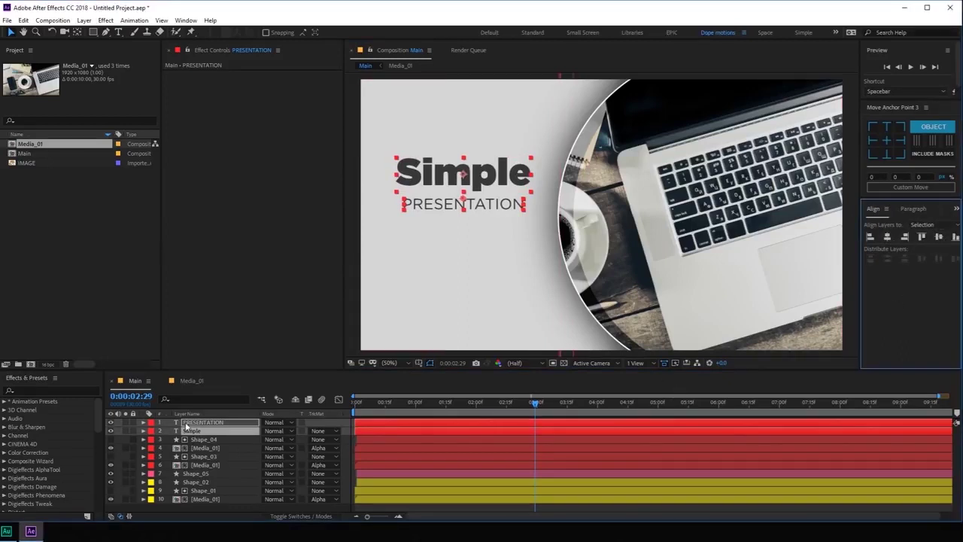
pyautogui.click(387, 507)
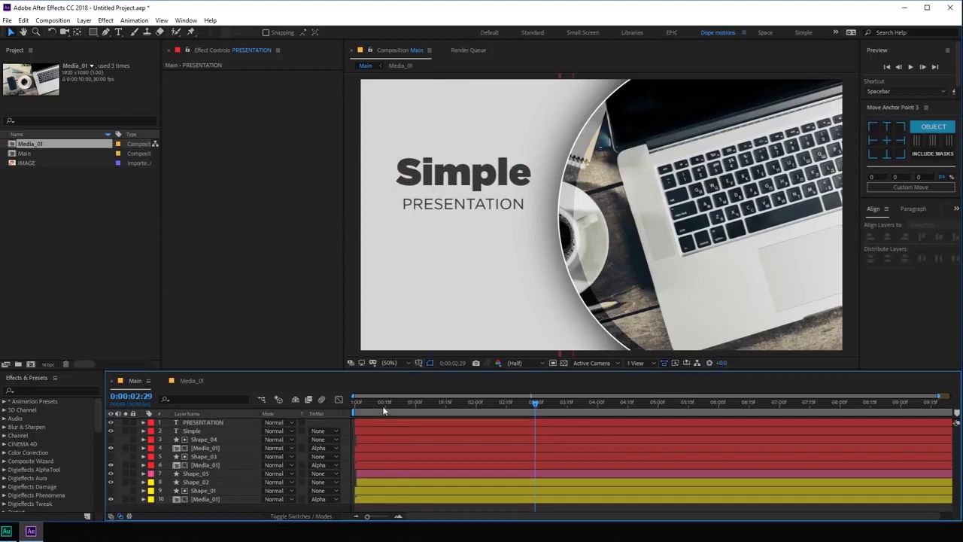
pyautogui.moveTo(358, 406); pyautogui.dragTo(534, 428)
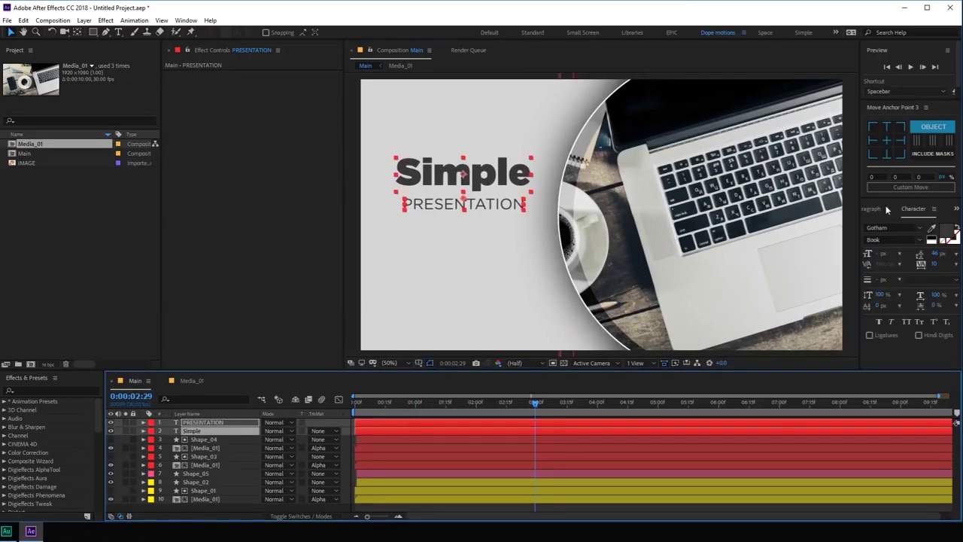
pyautogui.click(888, 210)
pyautogui.click(872, 210)
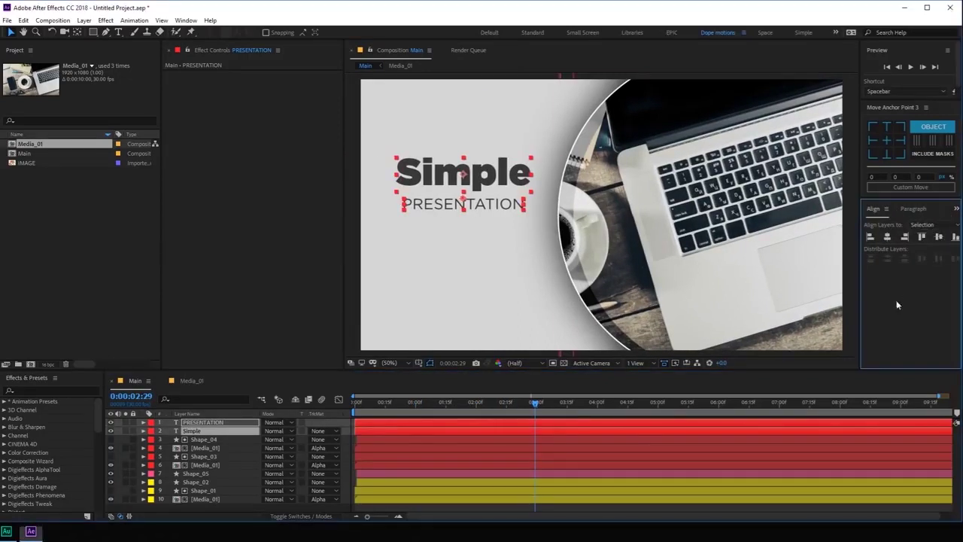
pyautogui.click(388, 509)
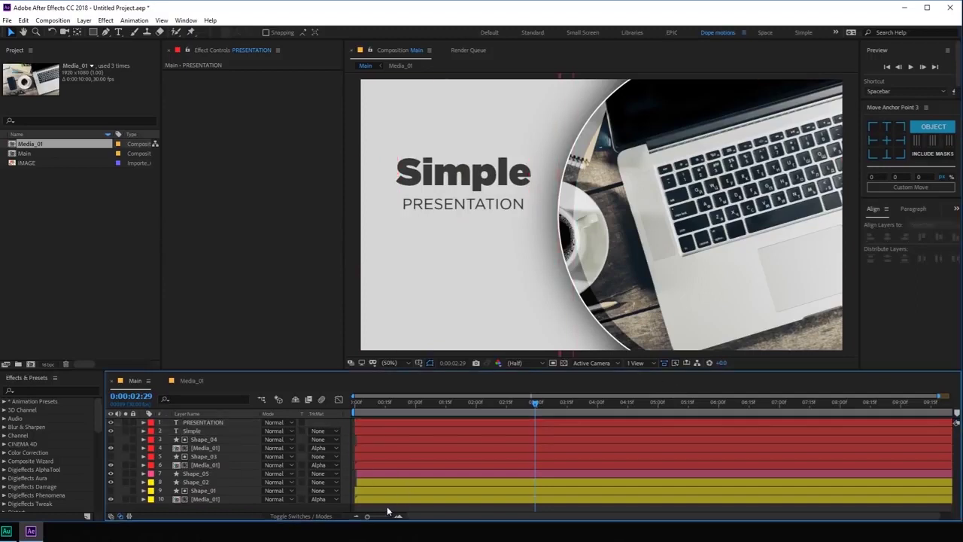
pyautogui.moveTo(384, 415); pyautogui.dragTo(551, 433)
# Duplicate the Simple text layer and remove the copy's Range Selector 1 Offset keyframes.
pyautogui.click(193, 432)
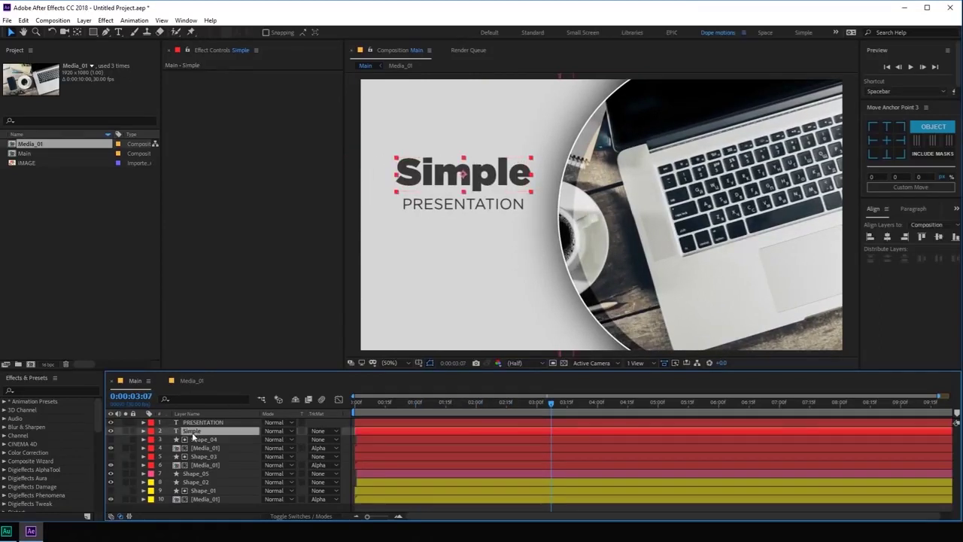
pyautogui.hotkey('ctrl', 'd')
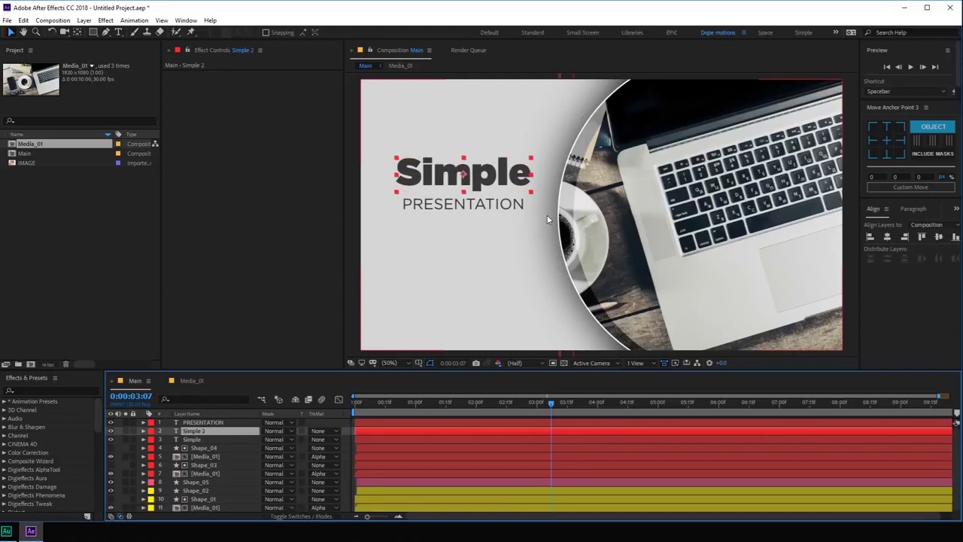
pyautogui.press('u')
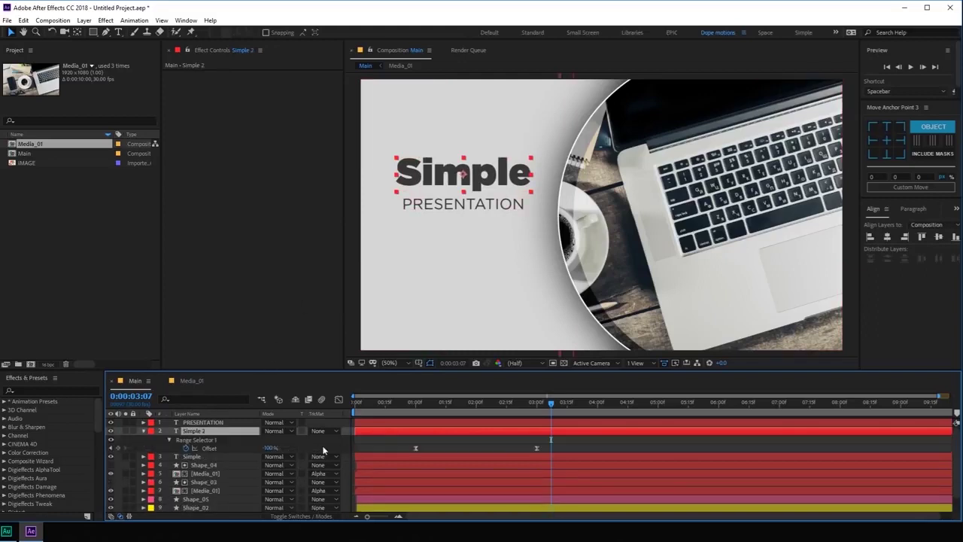
pyautogui.click(186, 449)
# Move the Simple 2 text above and slightly right of the original title, and enlarge the composition viewer.
pyautogui.click(192, 433)
pyautogui.moveTo(463, 170); pyautogui.dragTo(491, 113)
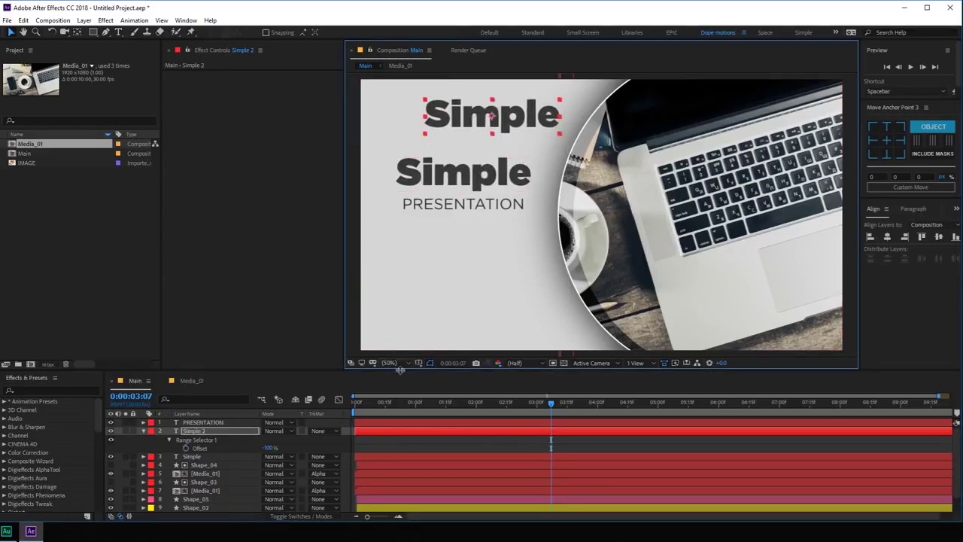
pyautogui.moveTo(405, 367); pyautogui.dragTo(402, 412)
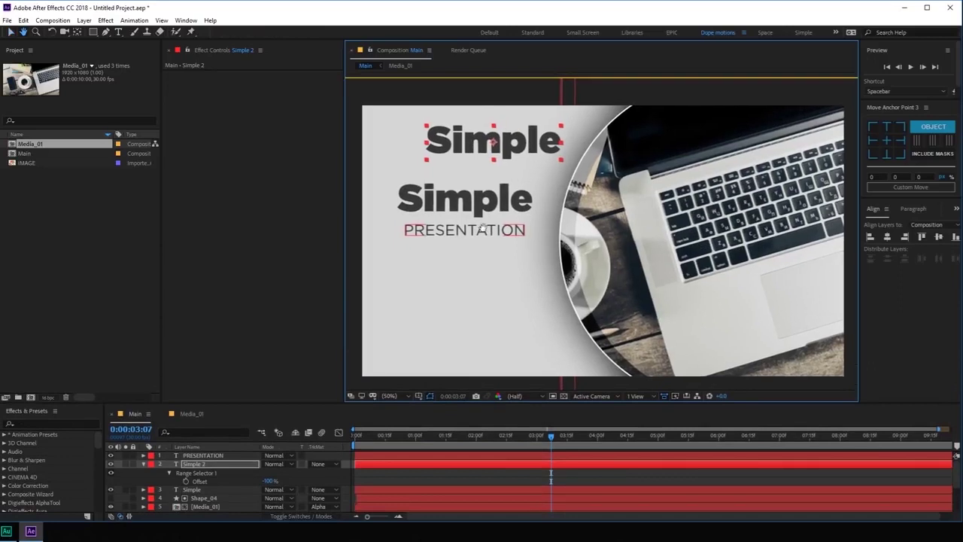
# Change the Simple 2 text fill colour to white, ffffff.
pyautogui.click(956, 210)
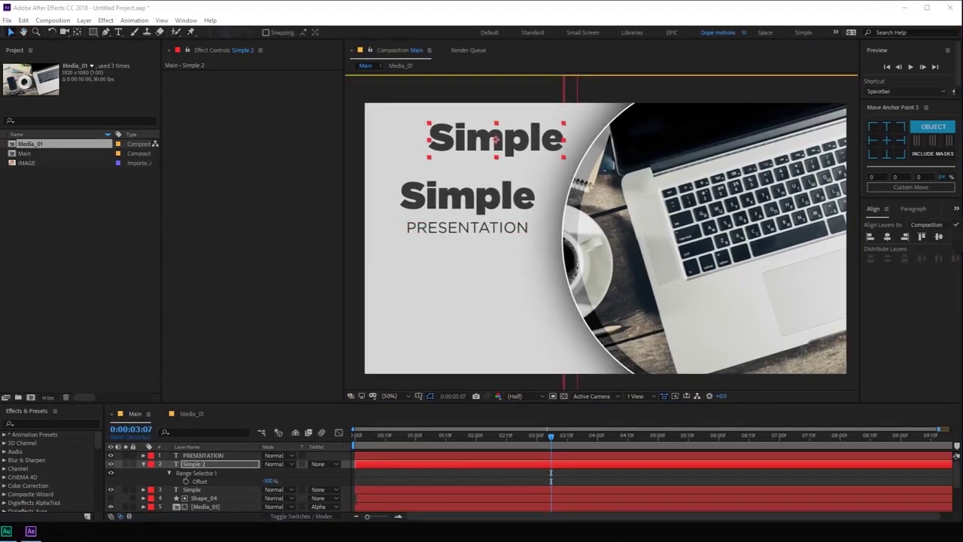
pyautogui.click(930, 220)
pyautogui.click(951, 234)
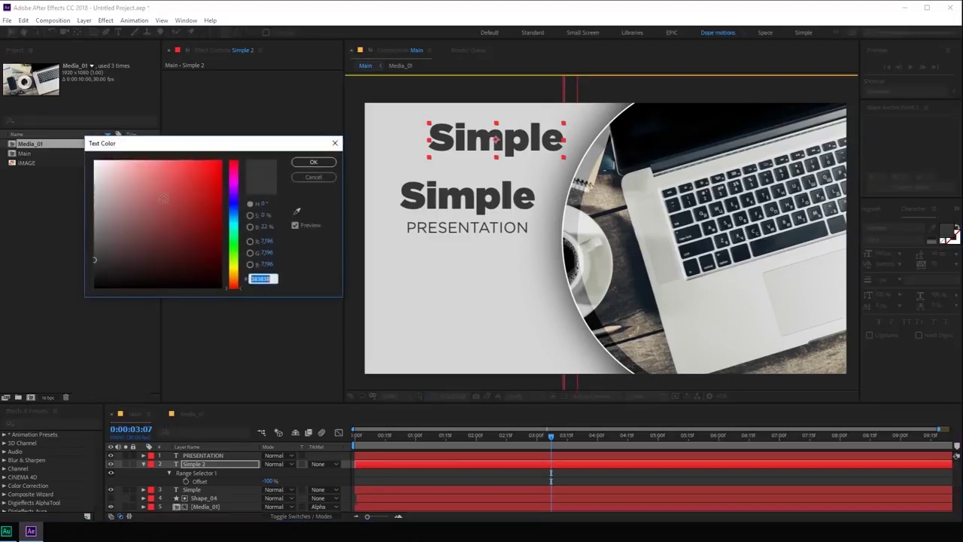
pyautogui.write('ffffff')
pyautogui.click(314, 162)
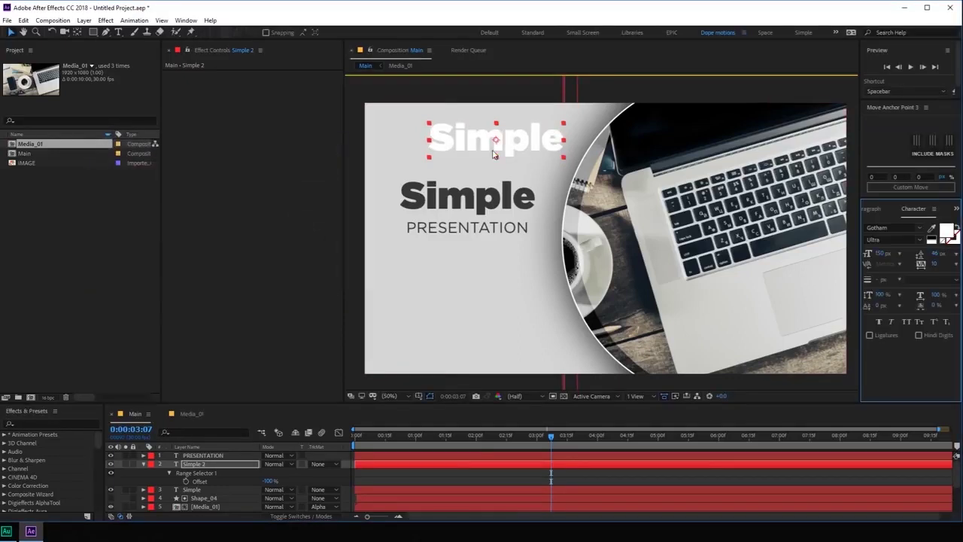
# Enlarge the Simple 2 text to 245 px and place it along the composition's upper edge, above the original title.
pyautogui.moveTo(495, 154); pyautogui.dragTo(478, 151)
pyautogui.moveTo(877, 258); pyautogui.dragTo(910, 239)
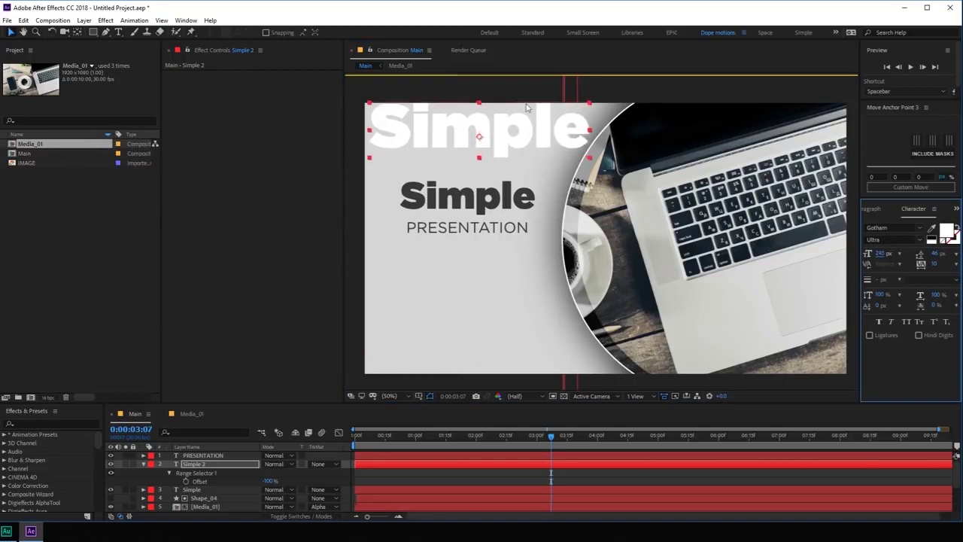
pyautogui.moveTo(502, 139); pyautogui.dragTo(502, 142)
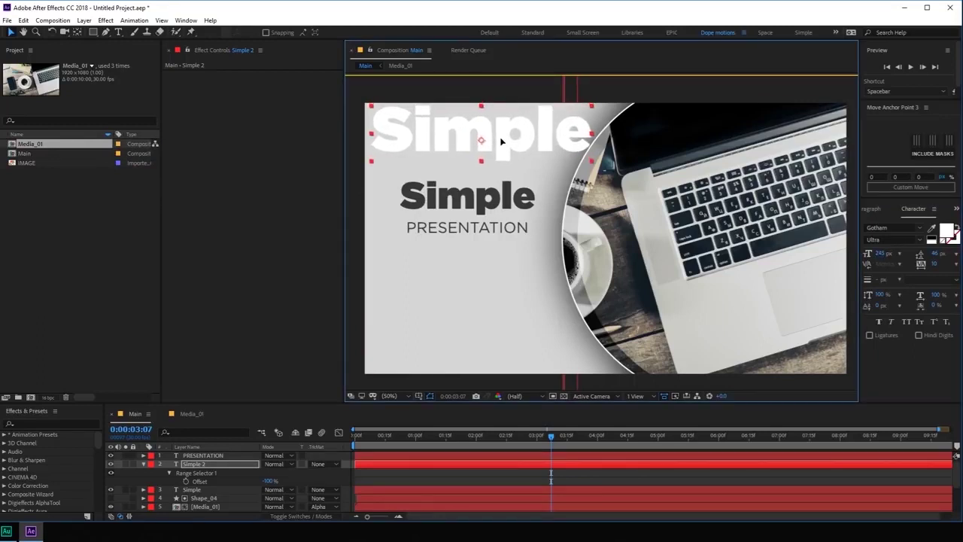
# At 0:00:05:00, move Simple 2 slightly right to about 503, 149 and set a Position keyframe.
pyautogui.moveTo(551, 439); pyautogui.dragTo(661, 458)
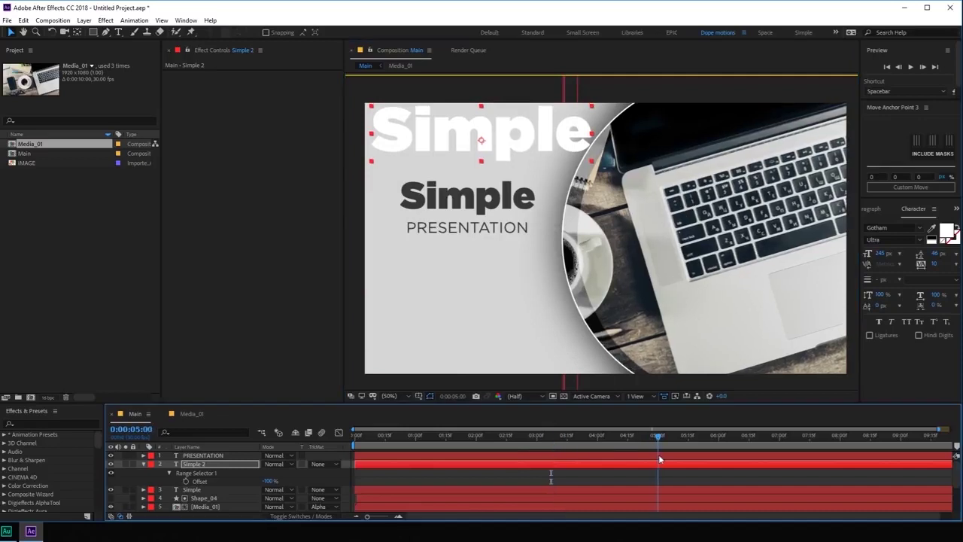
pyautogui.click(210, 466)
pyautogui.press('p')
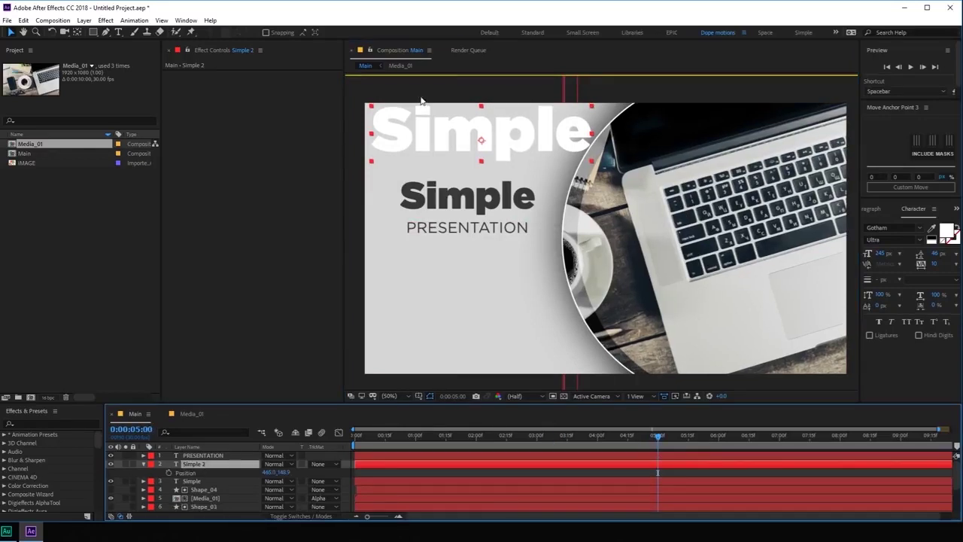
pyautogui.moveTo(482, 148)
pyautogui.mouseDown()
pyautogui.moveTo(465, 148)
pyautogui.moveTo(490, 144)
pyautogui.mouseUp()
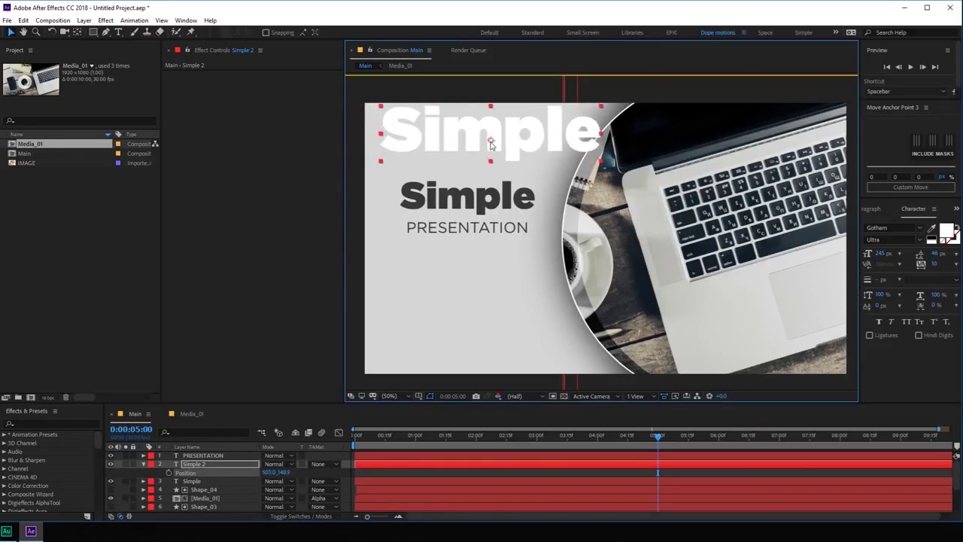
pyautogui.click(169, 471)
# At 0:00:01:00, shift Simple 2 left to about 397, 149 for a starting Position keyframe, and preview the drift.
pyautogui.moveTo(489, 438); pyautogui.dragTo(415, 444)
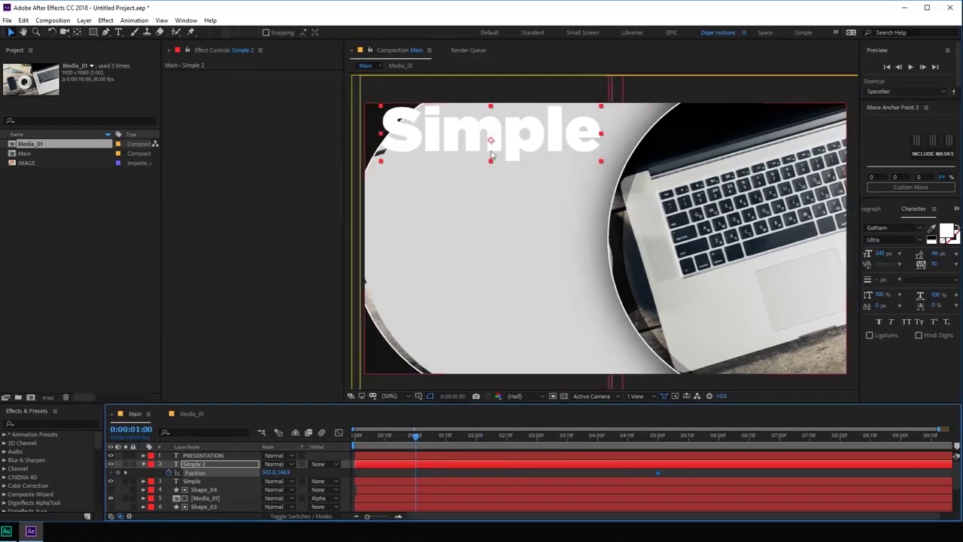
pyautogui.moveTo(491, 150); pyautogui.dragTo(465, 150)
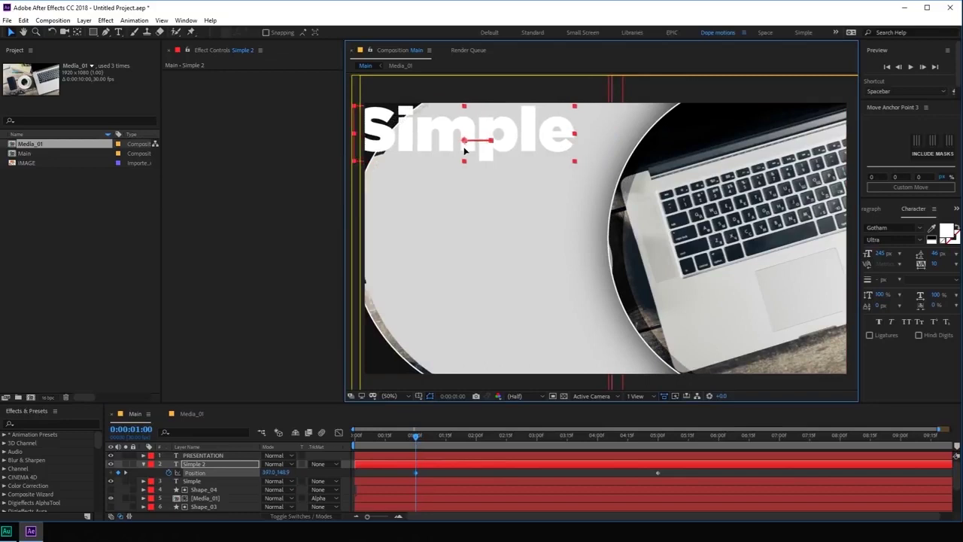
pyautogui.click(417, 437)
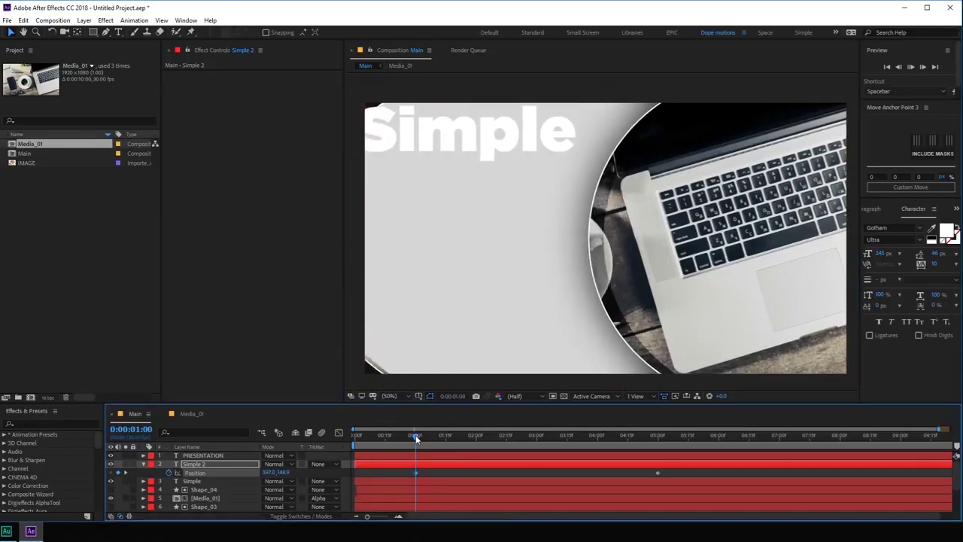
pyautogui.press('space')
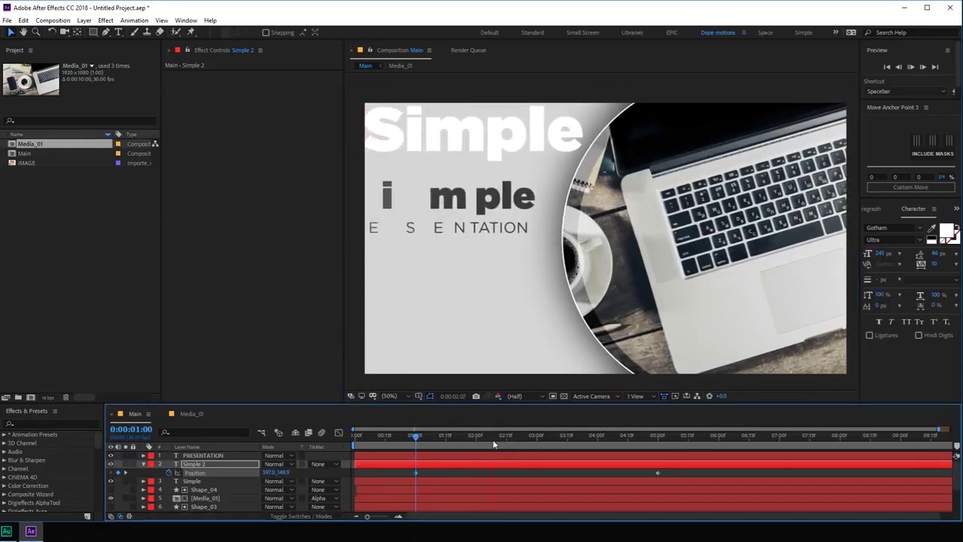
# Keyframe Simple 2's Opacity at 100% at 0:00:02:15 and 0% at 0:00:01:00, and preview the fade-in.
pyautogui.click(506, 444)
pyautogui.moveTo(506, 445)
pyautogui.mouseDown()
pyautogui.moveTo(482, 439)
pyautogui.moveTo(508, 446)
pyautogui.mouseUp()
pyautogui.click(195, 462)
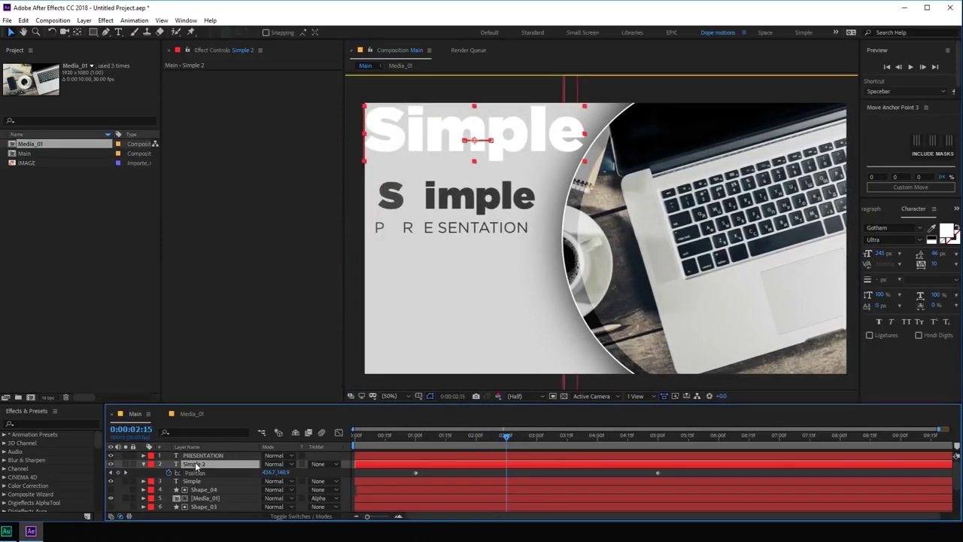
pyautogui.press('t')
pyautogui.click(169, 472)
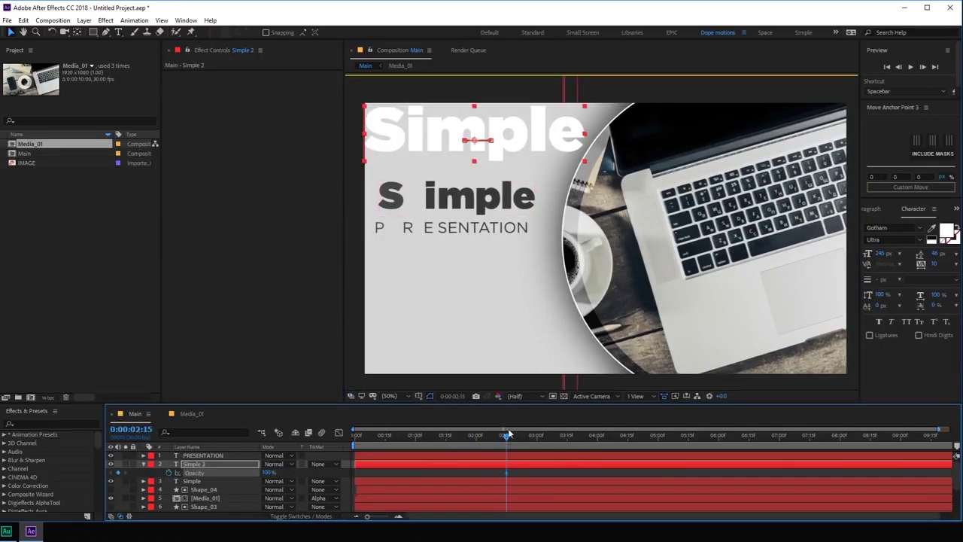
pyautogui.moveTo(507, 436); pyautogui.dragTo(417, 449)
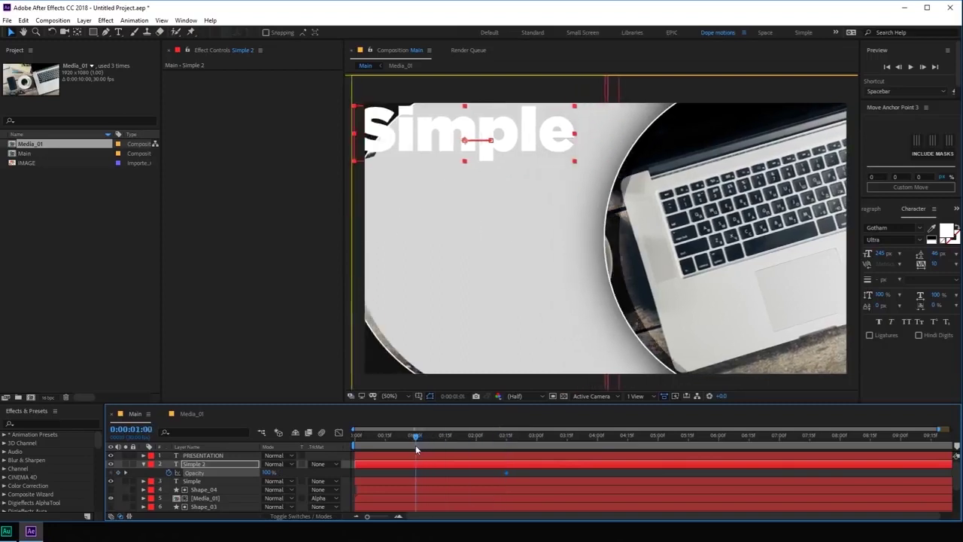
pyautogui.click(269, 473)
pyautogui.write('0')
pyautogui.press('Return')
pyautogui.press('space')
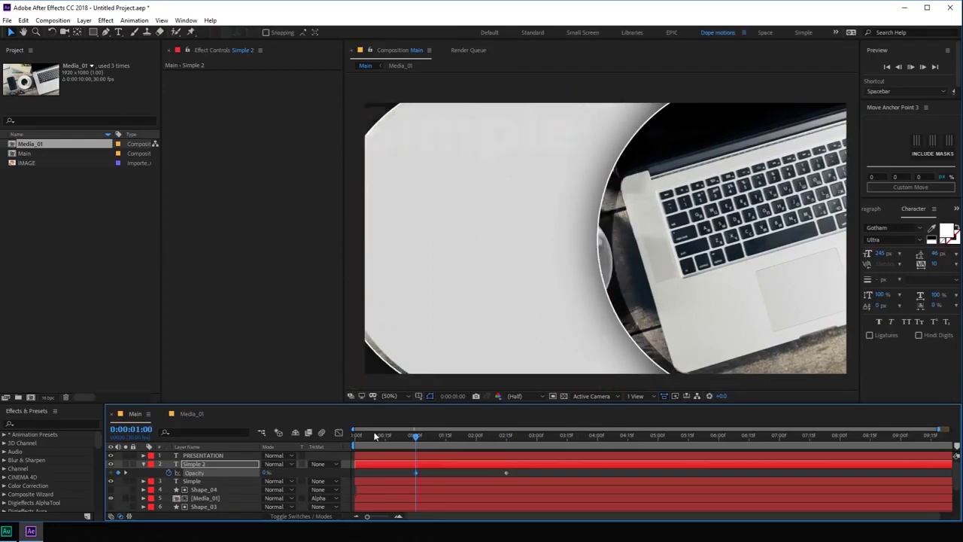
# Delay Simple 2's 100% Opacity keyframe to about 0:00:03:09, apply Easy Ease to both Opacity keyframes, and scrub through the fade.
pyautogui.click(506, 473)
pyautogui.moveTo(506, 472); pyautogui.dragTo(555, 472)
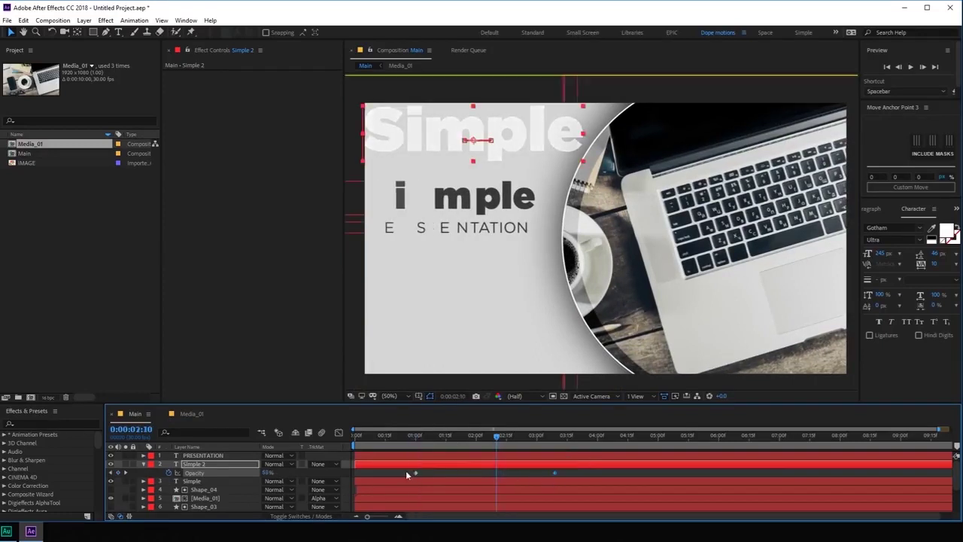
pyautogui.press('F9')
pyautogui.click(503, 436)
pyautogui.moveTo(510, 437); pyautogui.dragTo(630, 437)
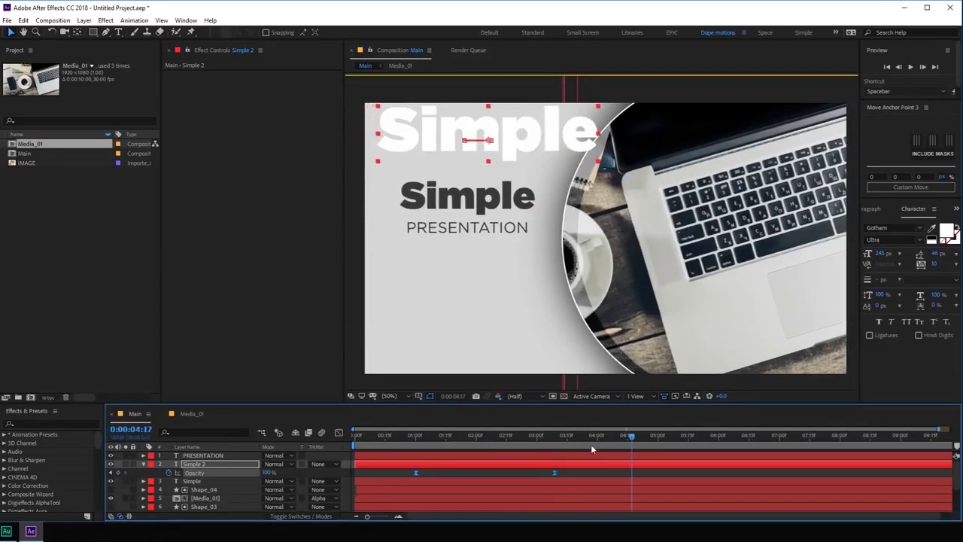
# Collapse the Simple 2 layer and reorder it between Shape_05 and Shape_02.
pyautogui.click(143, 464)
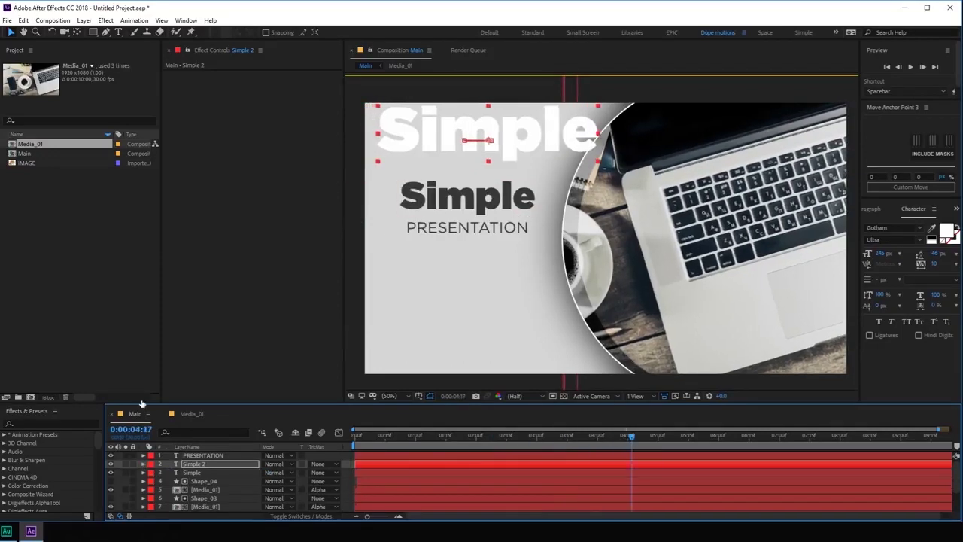
pyautogui.moveTo(142, 396); pyautogui.dragTo(156, 287)
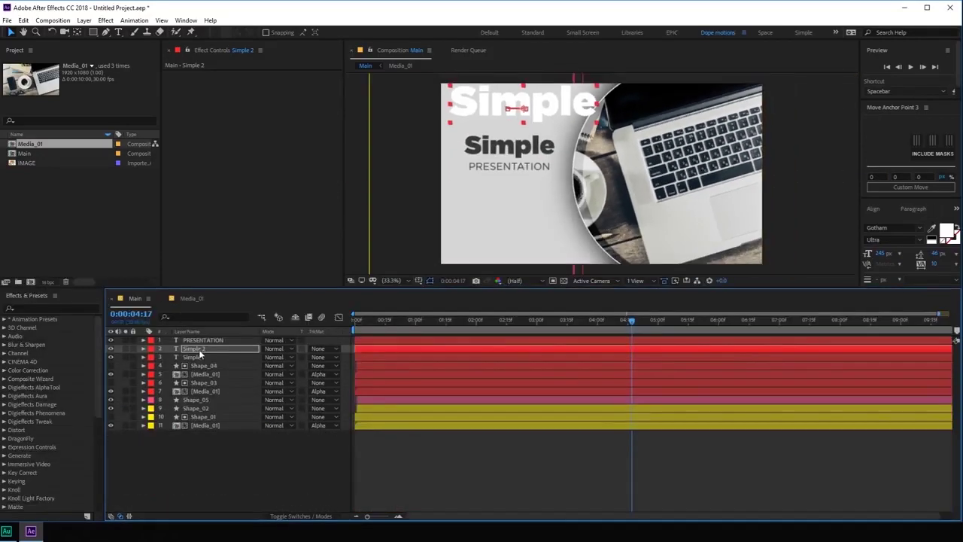
pyautogui.moveTo(197, 349); pyautogui.dragTo(199, 401)
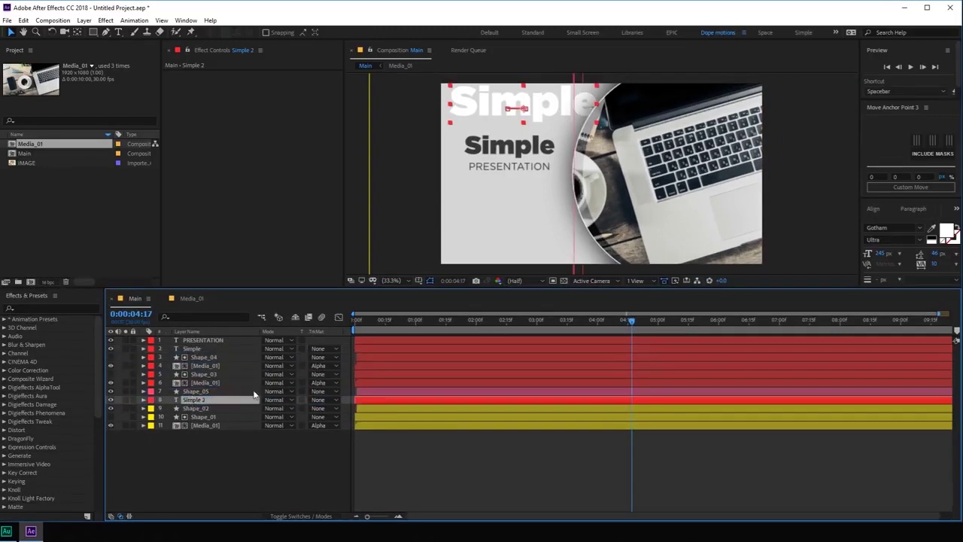
pyautogui.click(227, 484)
# Enlarge the composition viewer and play the title animation through to 0:00:03:20.
pyautogui.moveTo(289, 290); pyautogui.dragTo(290, 340)
pyautogui.moveTo(378, 367); pyautogui.dragTo(551, 387)
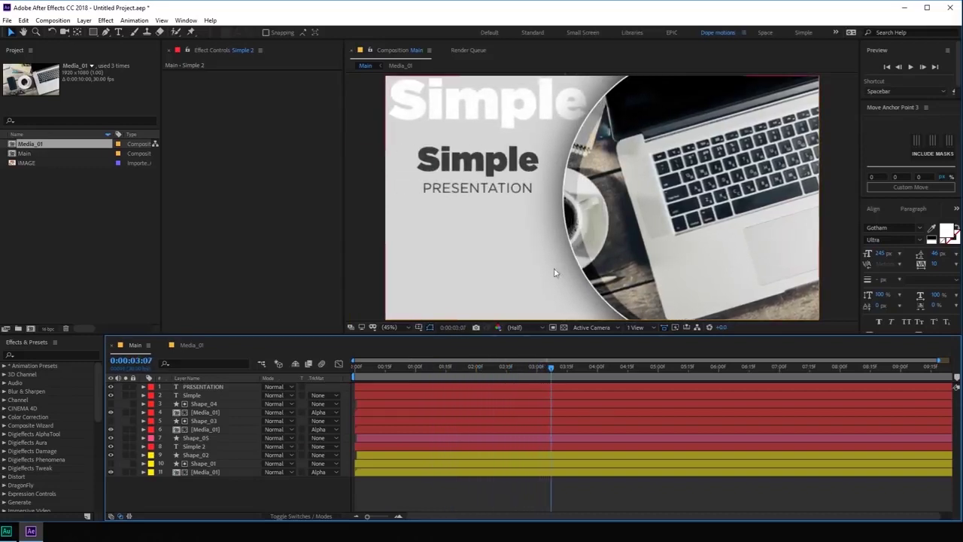
pyautogui.press('space')
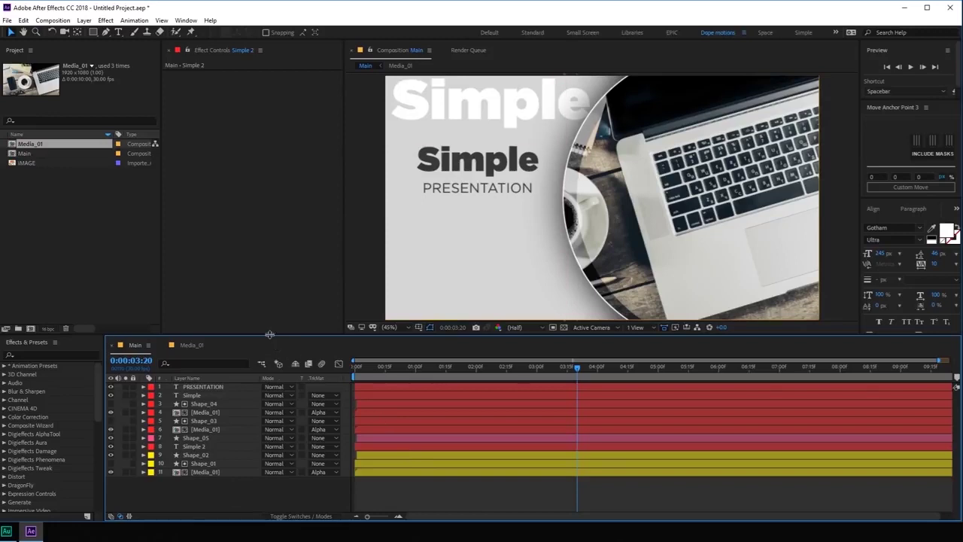
pyautogui.moveTo(274, 337); pyautogui.dragTo(269, 347)
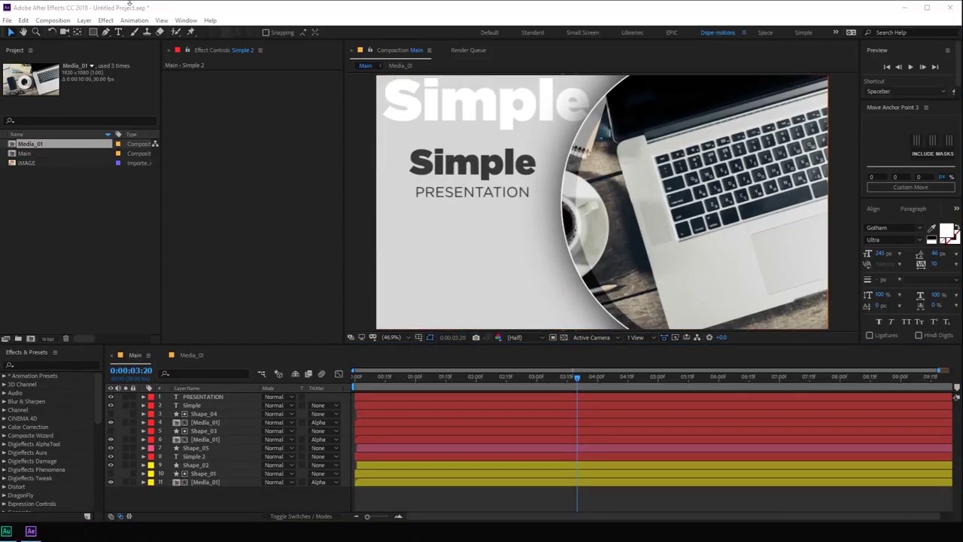
# Draw a paragraph text box beneath PRESENTATION and set its font to Gotham Book at 25 px.
pyautogui.hotkey('ctrl', 't')
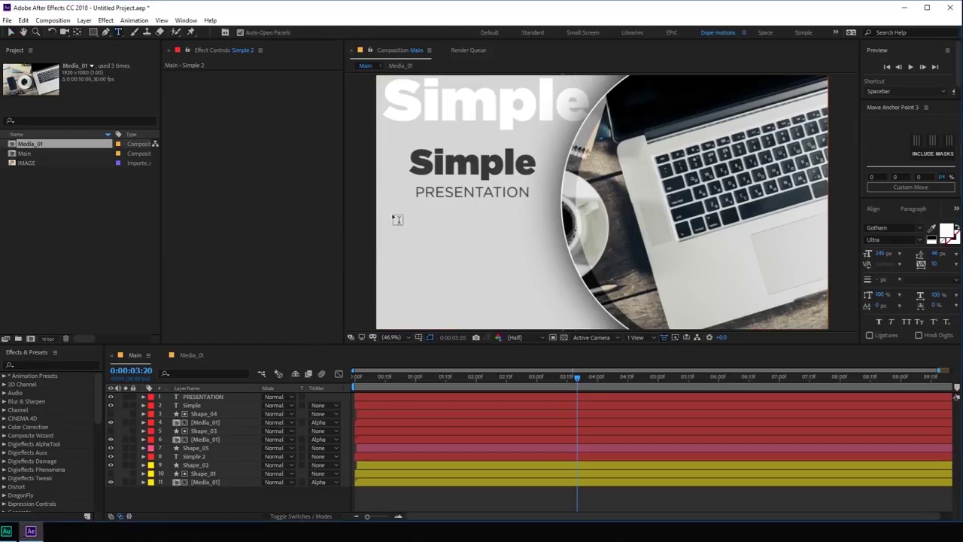
pyautogui.moveTo(393, 216); pyautogui.dragTo(556, 324)
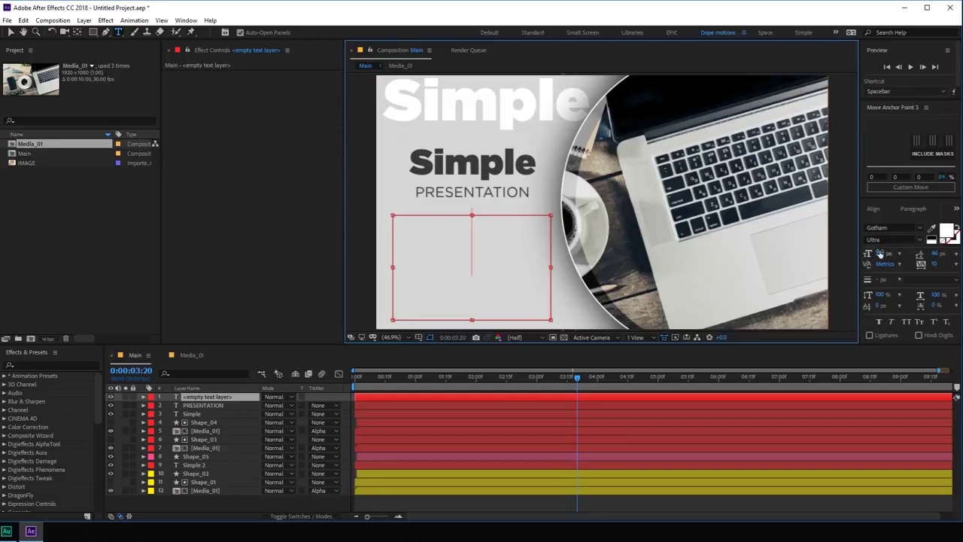
pyautogui.click(880, 253)
pyautogui.write('28')
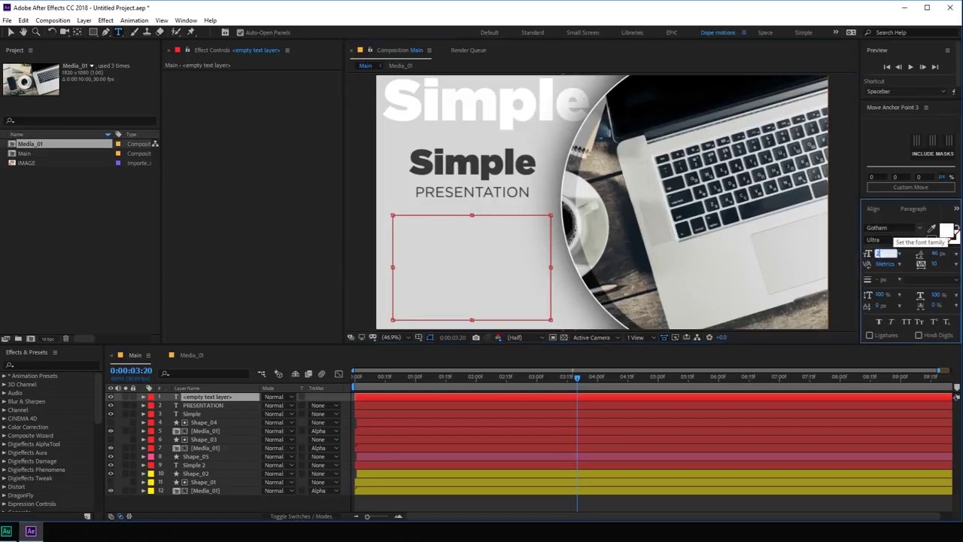
pyautogui.press('Return')
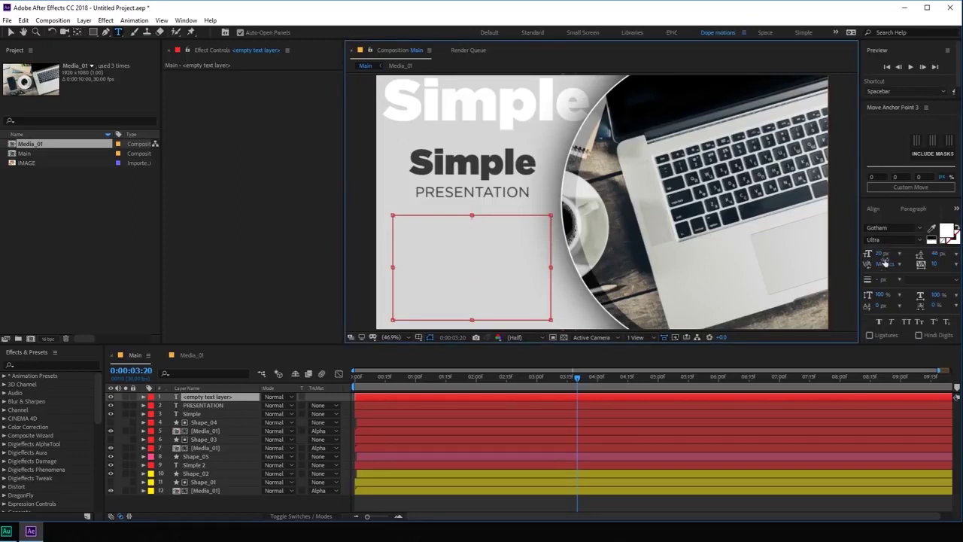
pyautogui.click(885, 254)
pyautogui.press('Return')
pyautogui.click(909, 240)
pyautogui.click(882, 318)
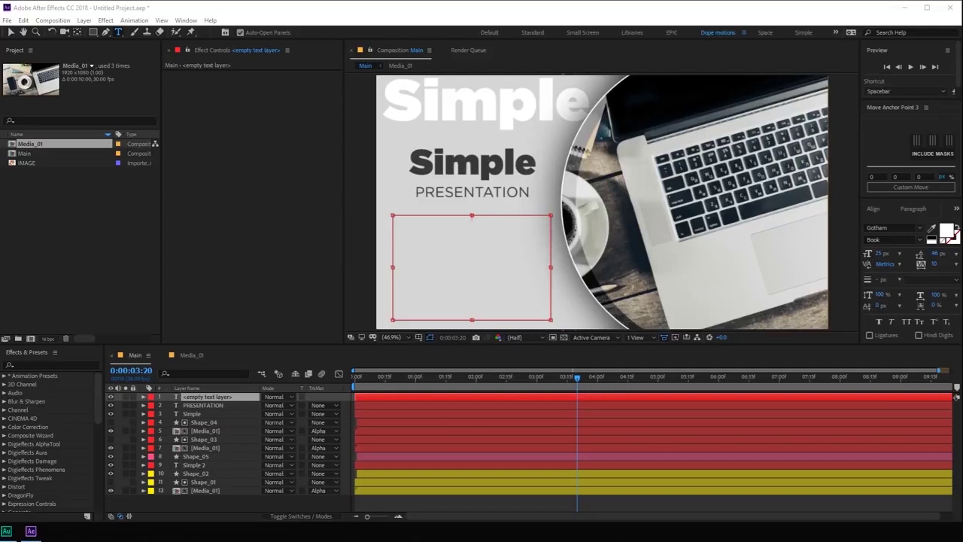
# Paste the Dope Motions description paragraph into the text box and enlarge its font to about 29 px.
pyautogui.hotkey('ctrl', 'v')
pyautogui.click(11, 32)
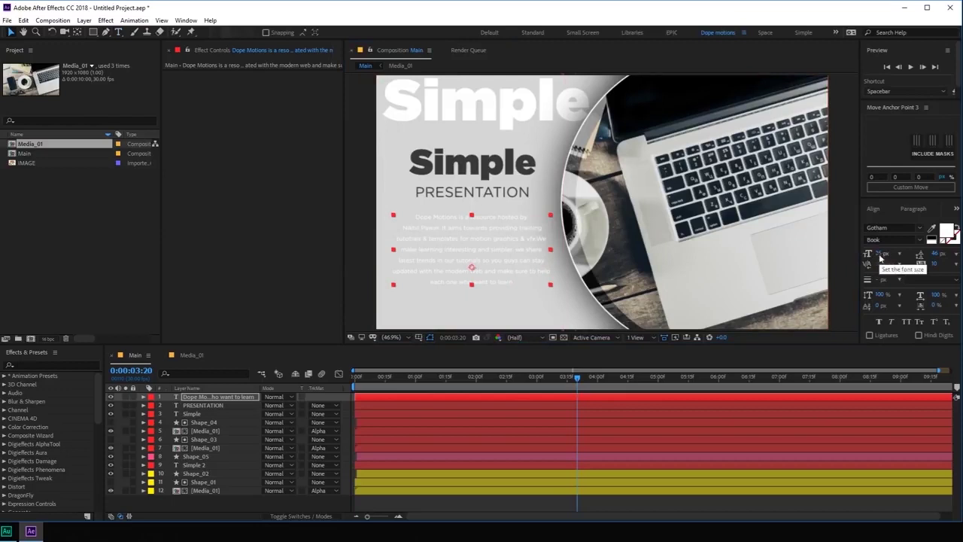
pyautogui.moveTo(884, 256); pyautogui.dragTo(888, 256)
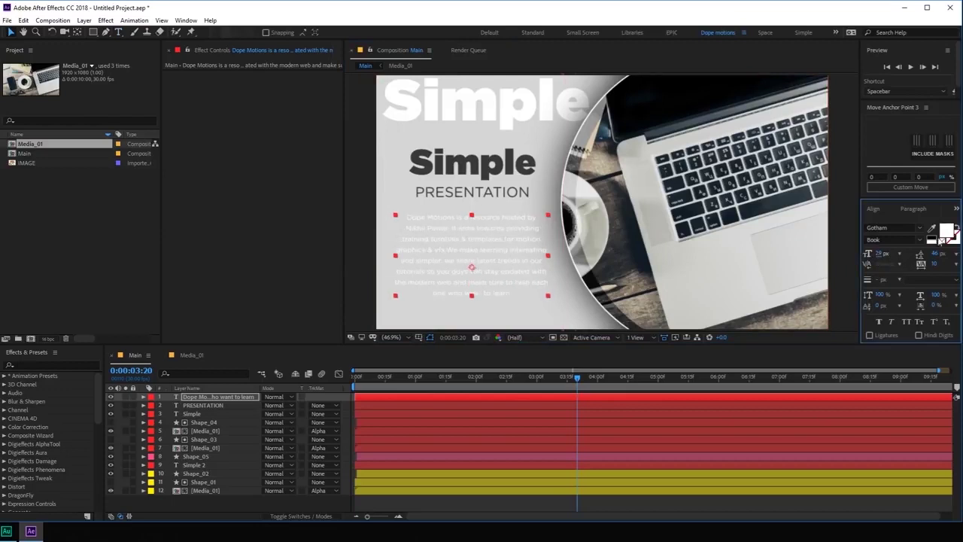
# Change the description paragraph's fill colour to dark grey, 5B5B5B.
pyautogui.click(942, 239)
pyautogui.moveTo(113, 206); pyautogui.dragTo(73, 241)
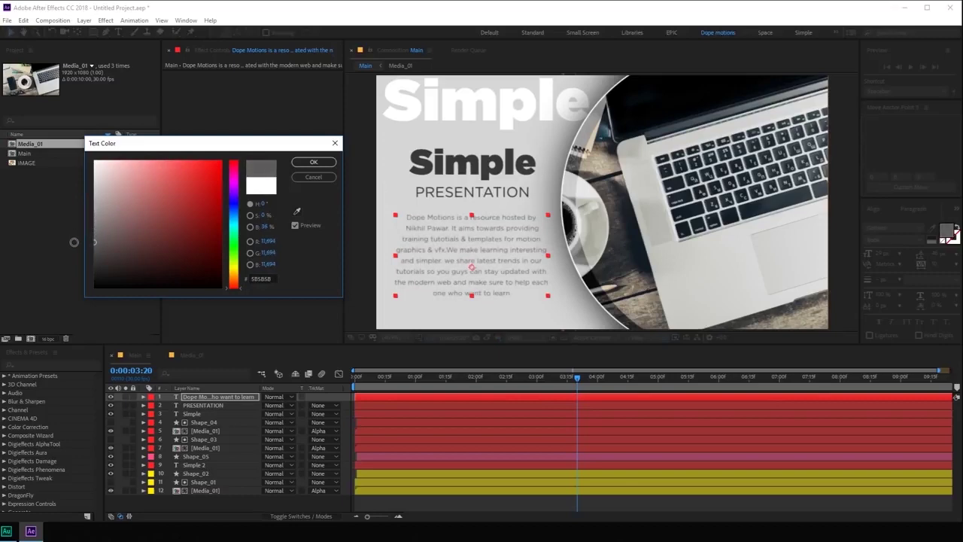
pyautogui.click(314, 162)
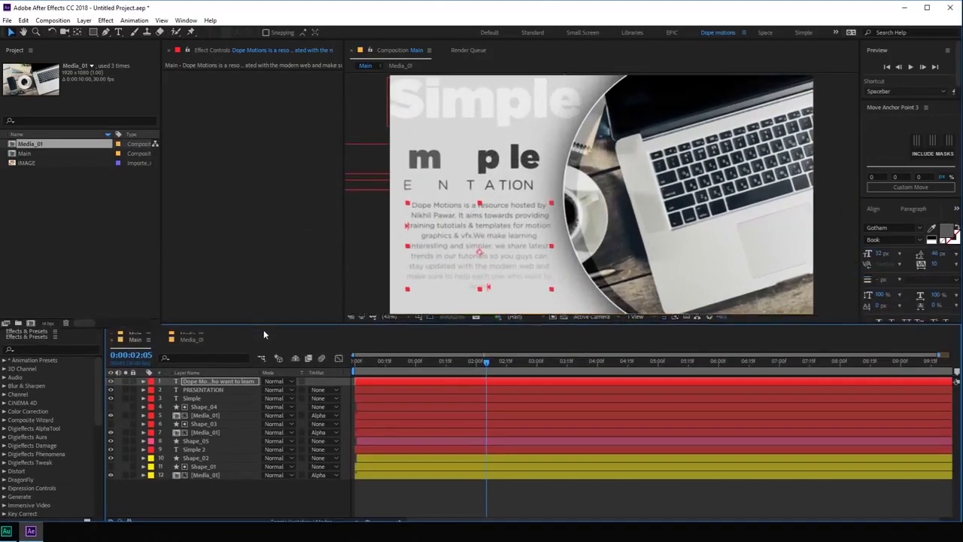
# With no layer selected at 0:00:04:20, set the Pen tool to no fill and a 50 px stroke.
pyautogui.moveTo(263, 334); pyautogui.dragTo(296, 343)
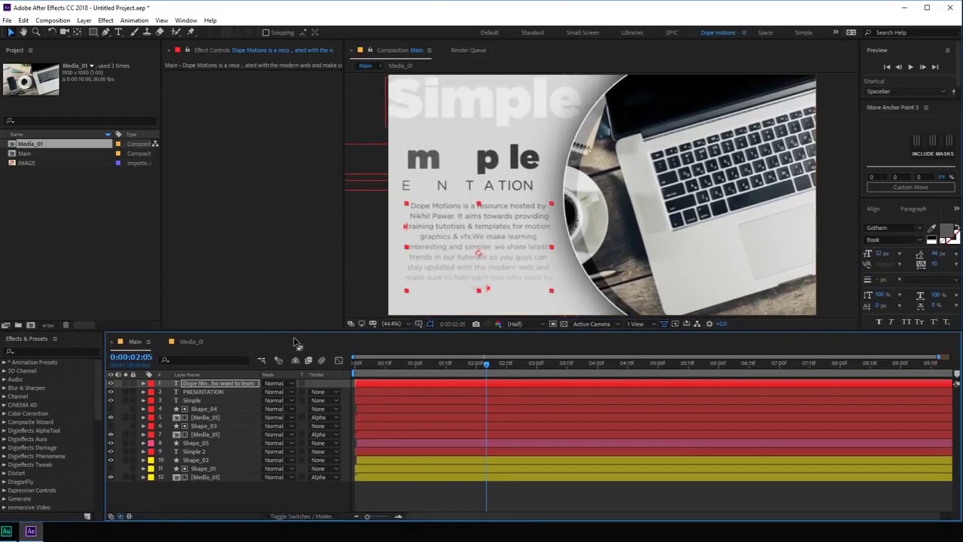
pyautogui.click(227, 503)
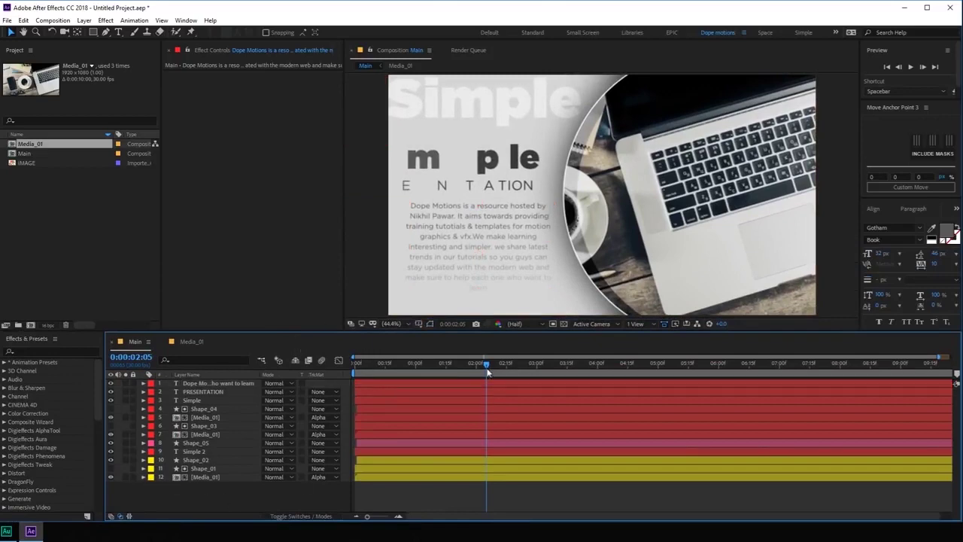
pyautogui.moveTo(487, 363); pyautogui.dragTo(638, 364)
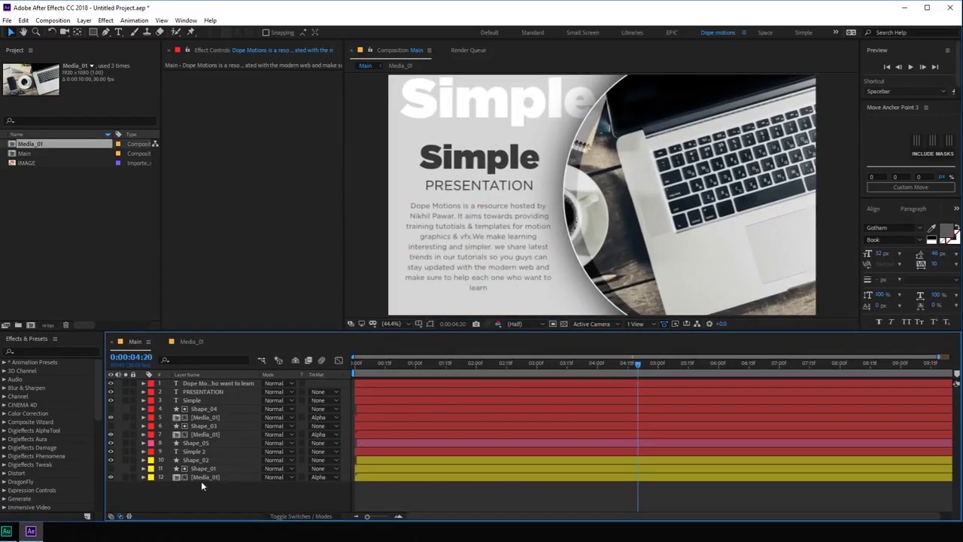
pyautogui.press('g')
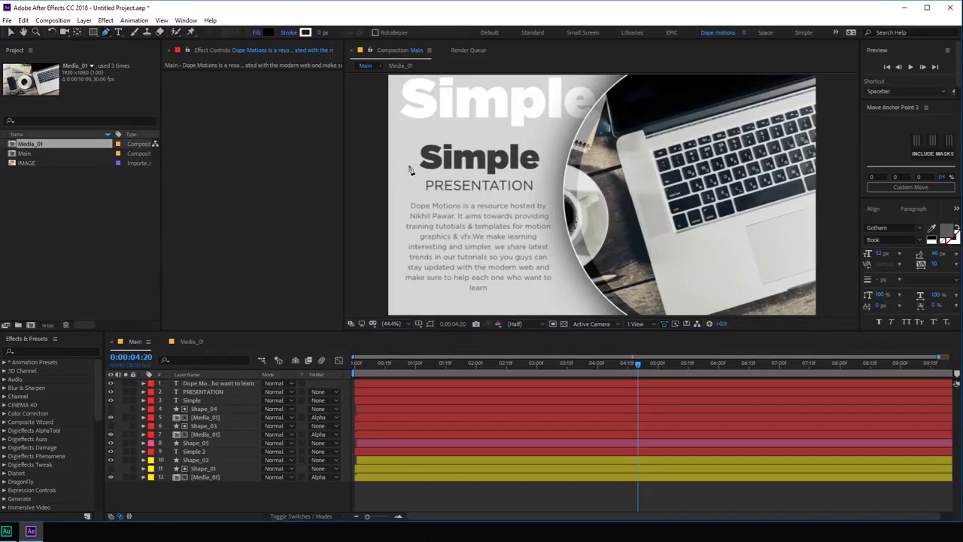
pyautogui.click(321, 34)
pyautogui.press('Return')
pyautogui.click(256, 34)
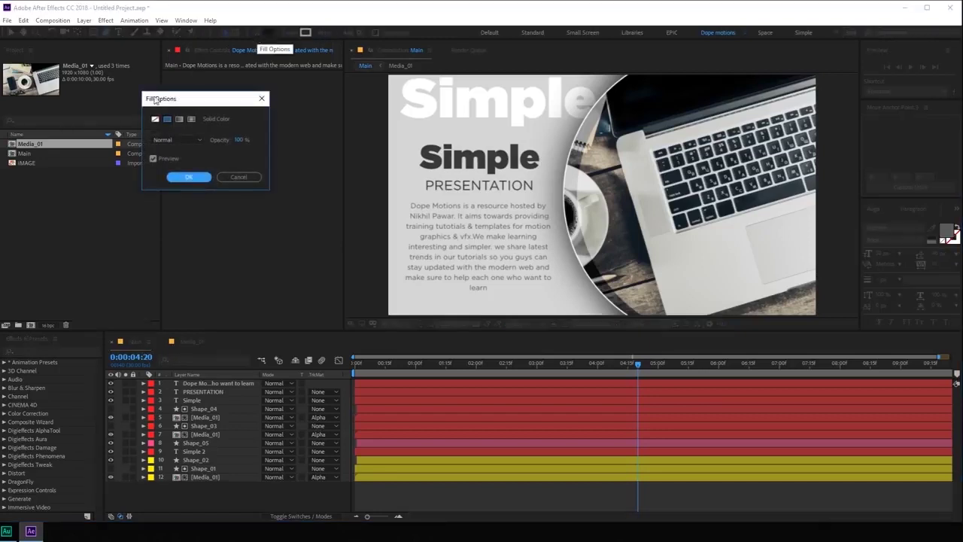
pyautogui.click(155, 119)
pyautogui.click(189, 177)
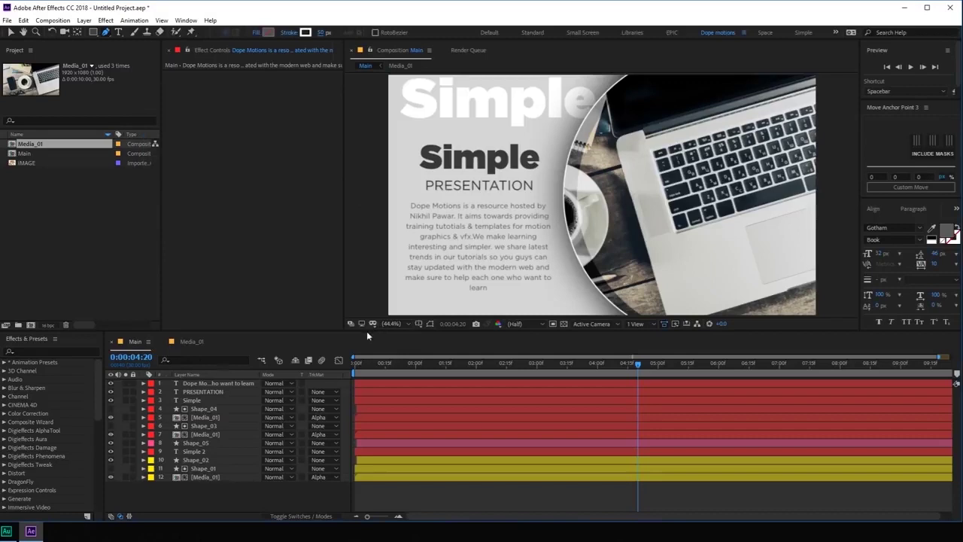
# Draw a straight horizontal line across the full width of the frame's lower part and widen its white stroke to 152 px.
pyautogui.moveTo(366, 332); pyautogui.dragTo(367, 360)
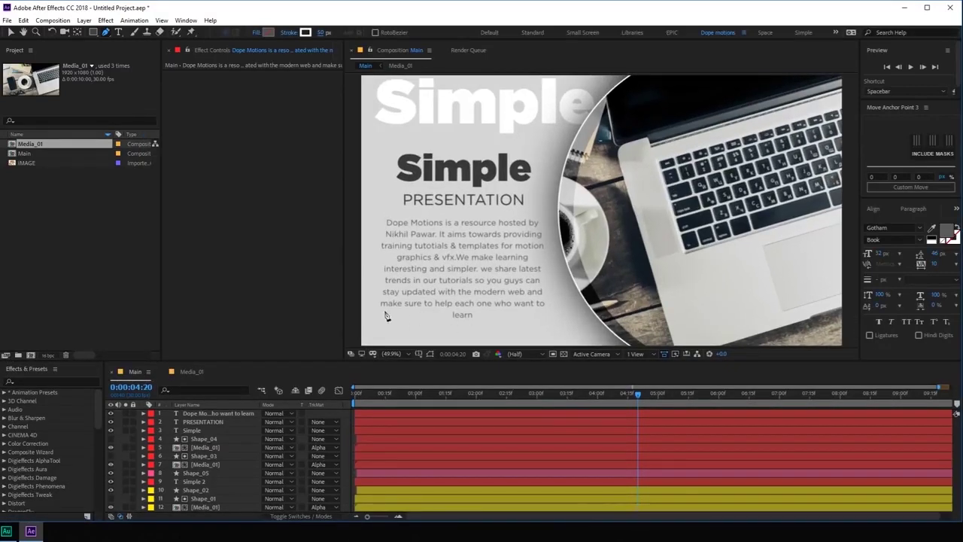
pyautogui.click(360, 318)
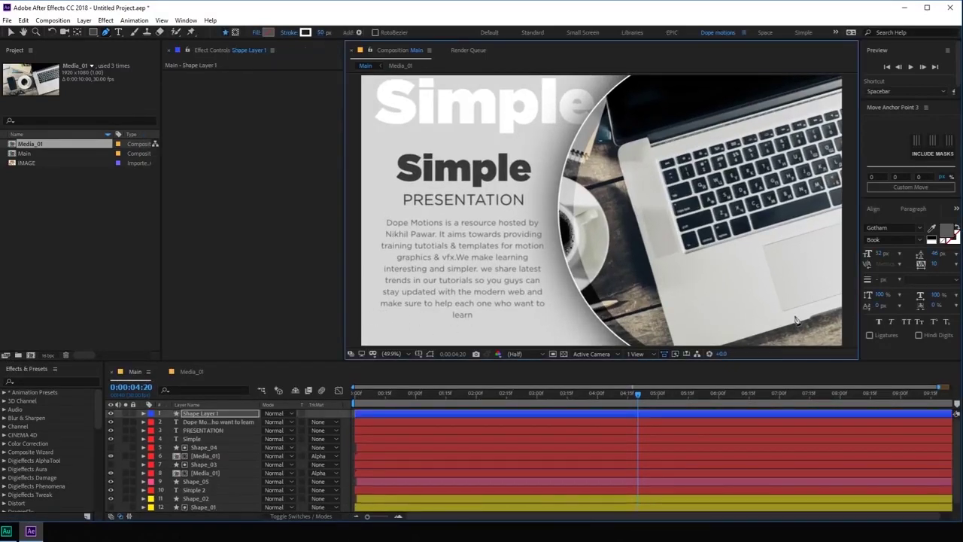
pyautogui.click(849, 314)
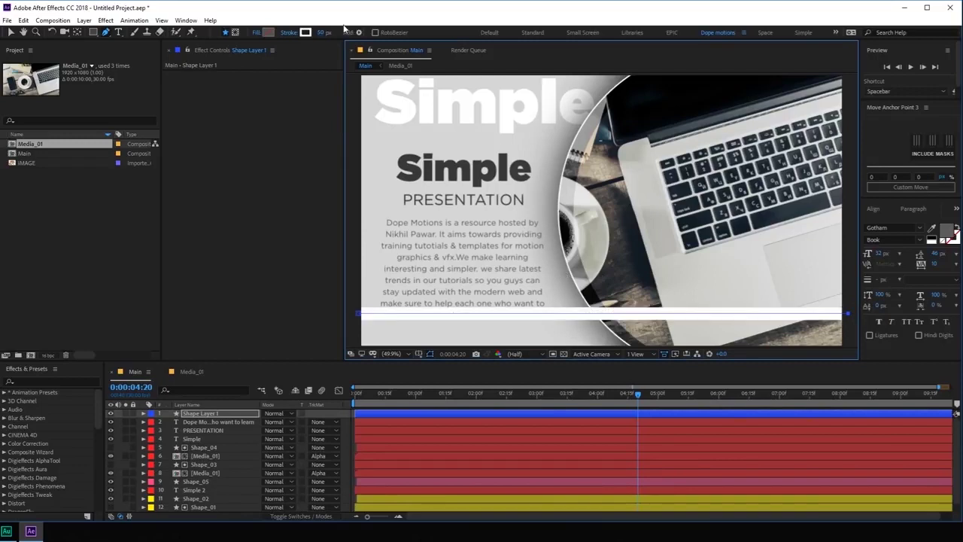
pyautogui.moveTo(325, 32); pyautogui.dragTo(375, 33)
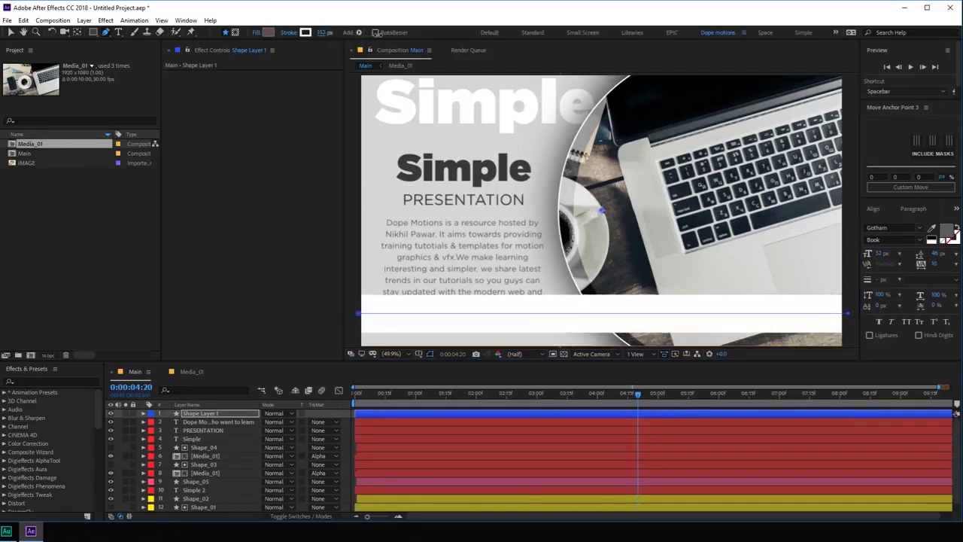
# Add Trim Paths to the new line's shape layer, Shape Layer 1.
pyautogui.click(145, 413)
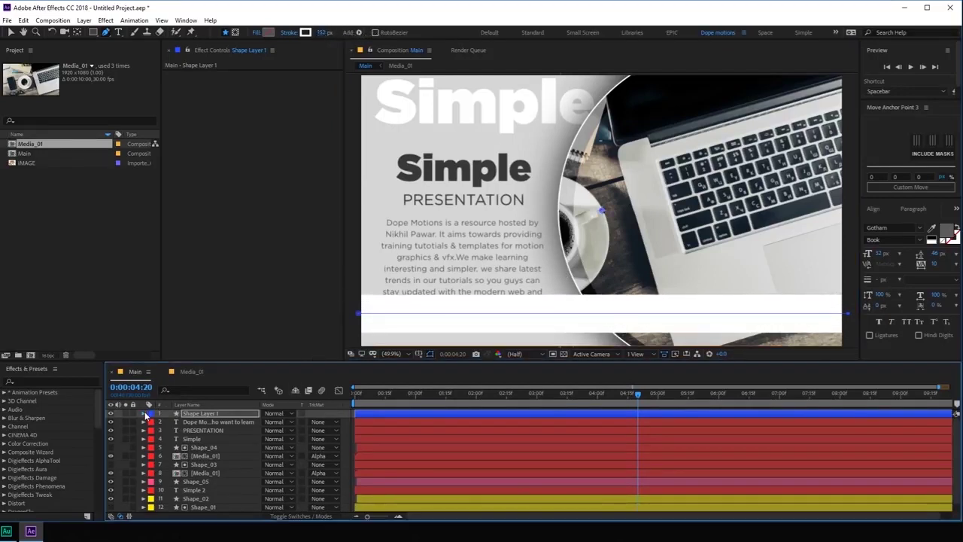
pyautogui.click(338, 424)
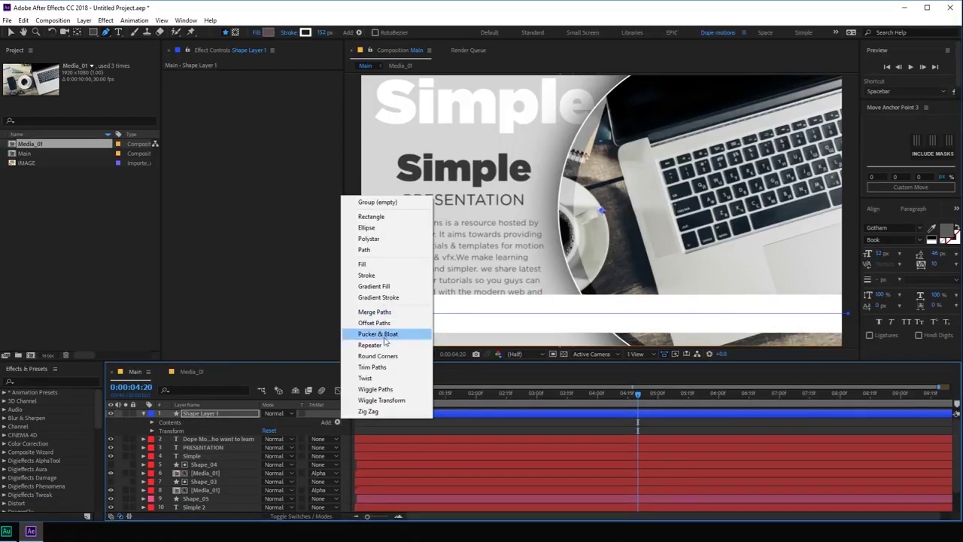
pyautogui.click(379, 372)
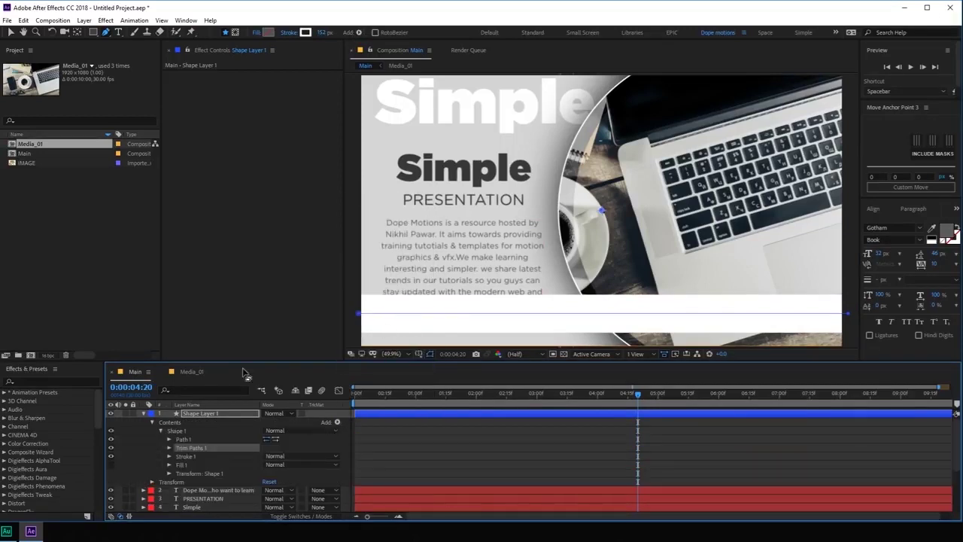
# Set the Trim Paths Start to 16% and keyframe it at 0:00:04:20, keeping End at 100%.
pyautogui.click(169, 448)
pyautogui.moveTo(269, 465)
pyautogui.mouseDown()
pyautogui.moveTo(256, 465)
pyautogui.moveTo(349, 473)
pyautogui.mouseUp()
pyautogui.moveTo(265, 457); pyautogui.dragTo(348, 465)
pyautogui.moveTo(269, 456)
pyautogui.mouseDown()
pyautogui.moveTo(226, 457)
pyautogui.moveTo(276, 465)
pyautogui.mouseUp()
pyautogui.click(185, 457)
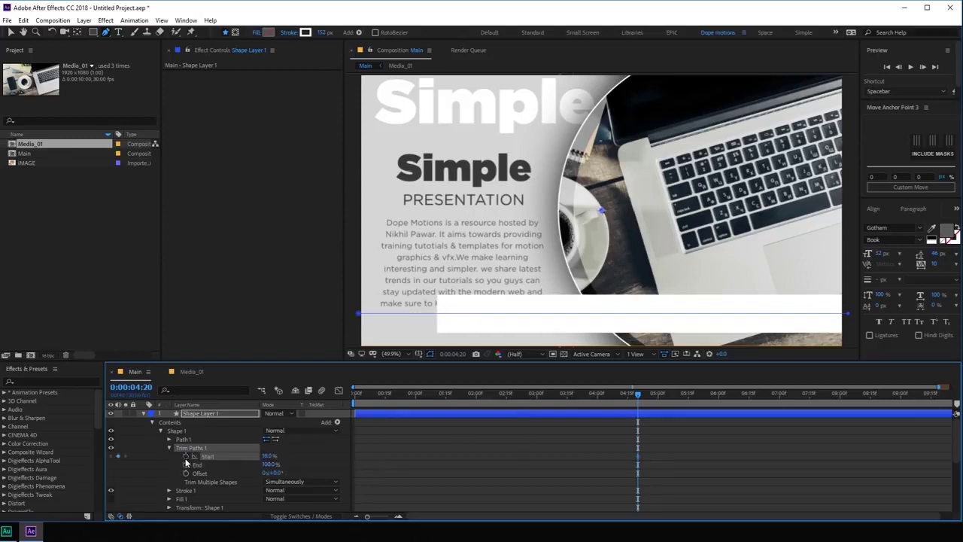
# Keyframe the Trim Paths Start at 100% at 0:00:01:00 and move the 16% keyframe to about 0:00:03:00.
pyautogui.moveTo(636, 395); pyautogui.dragTo(417, 400)
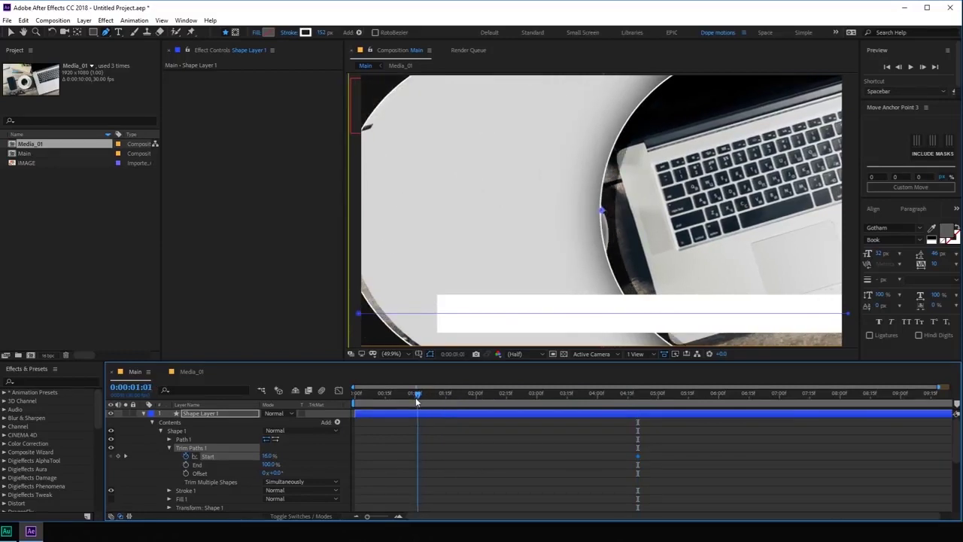
pyautogui.click(414, 398)
pyautogui.moveTo(269, 456); pyautogui.dragTo(338, 456)
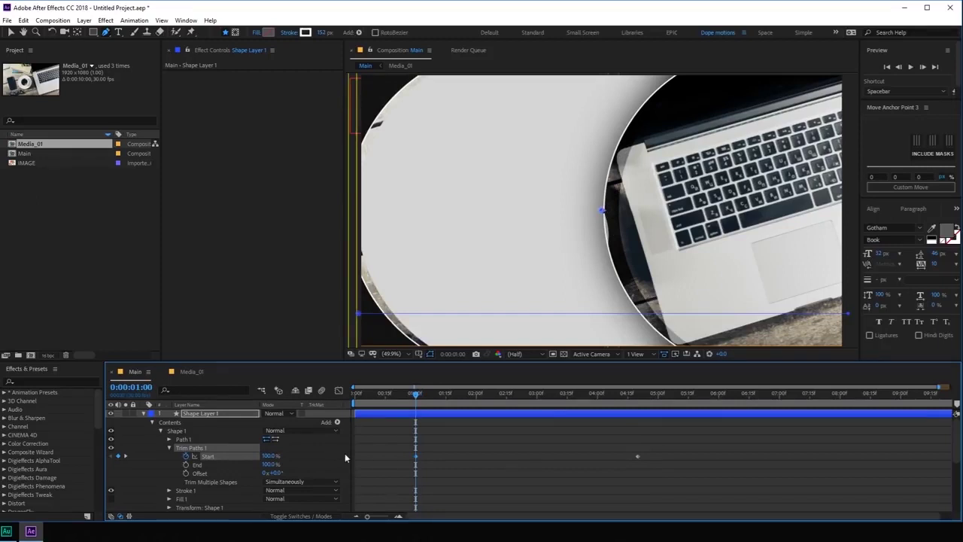
pyautogui.moveTo(638, 457); pyautogui.dragTo(537, 458)
pyautogui.press('space')
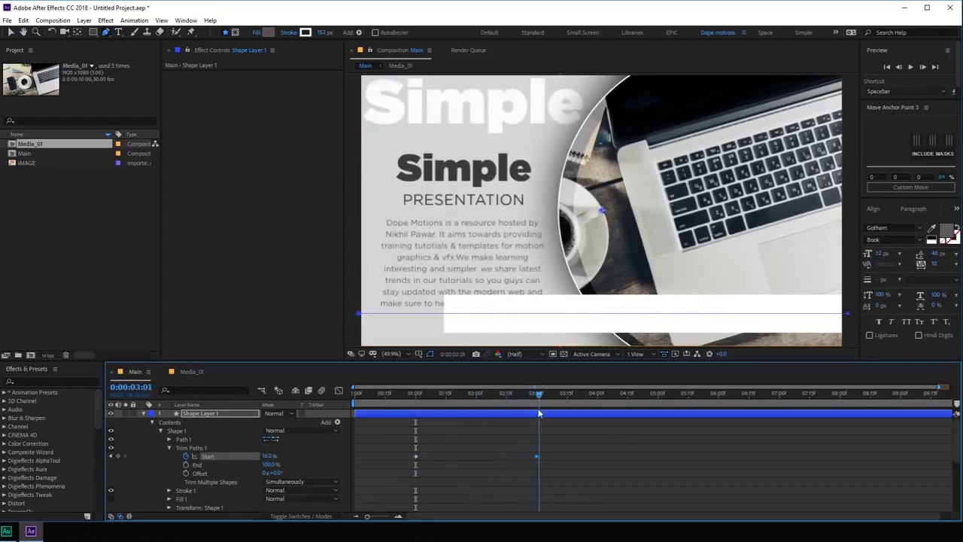
pyautogui.press('space')
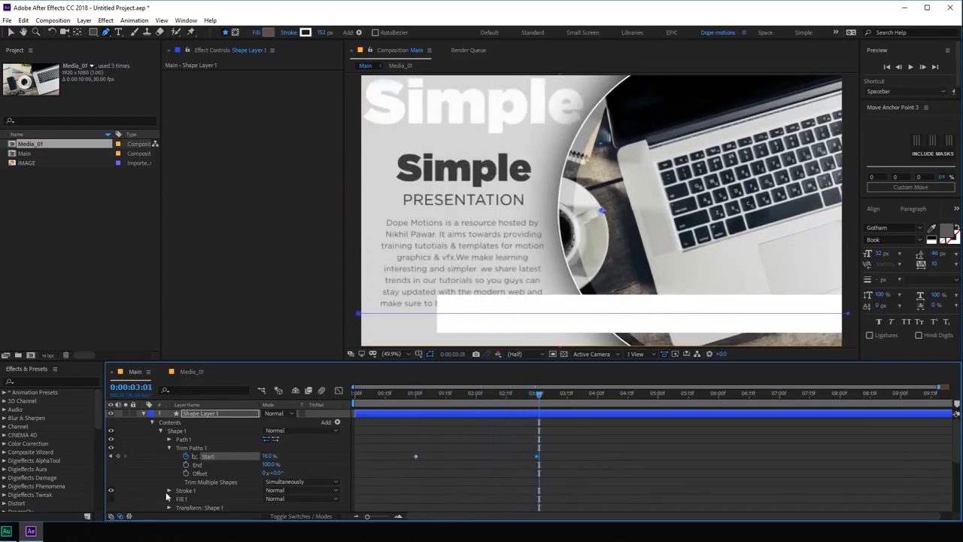
# Change the line cap of Stroke 1 on Shape Layer 1 to Round Cap.
pyautogui.click(169, 490)
pyautogui.scroll(-3, 226, 493)
pyautogui.click(301, 482)
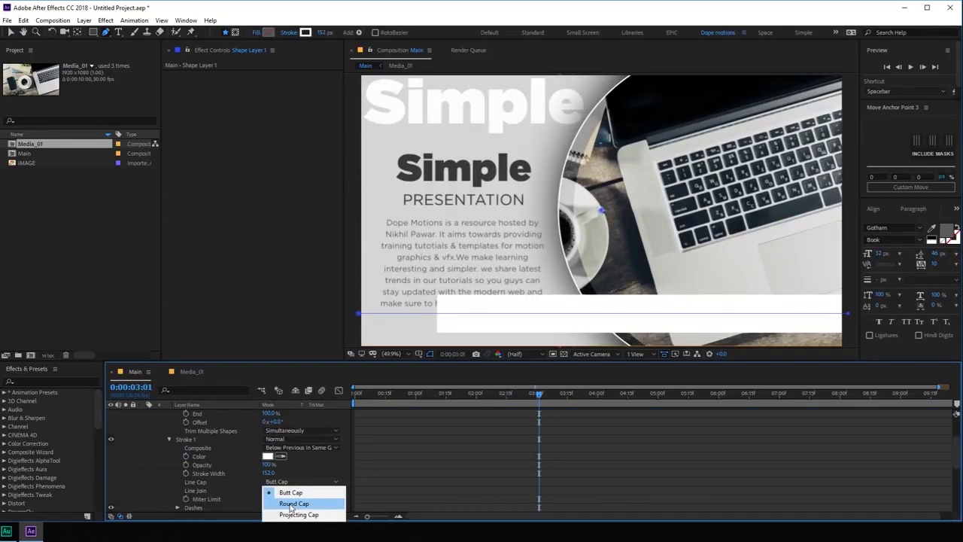
pyautogui.click(293, 503)
pyautogui.scroll(3, 146, 425)
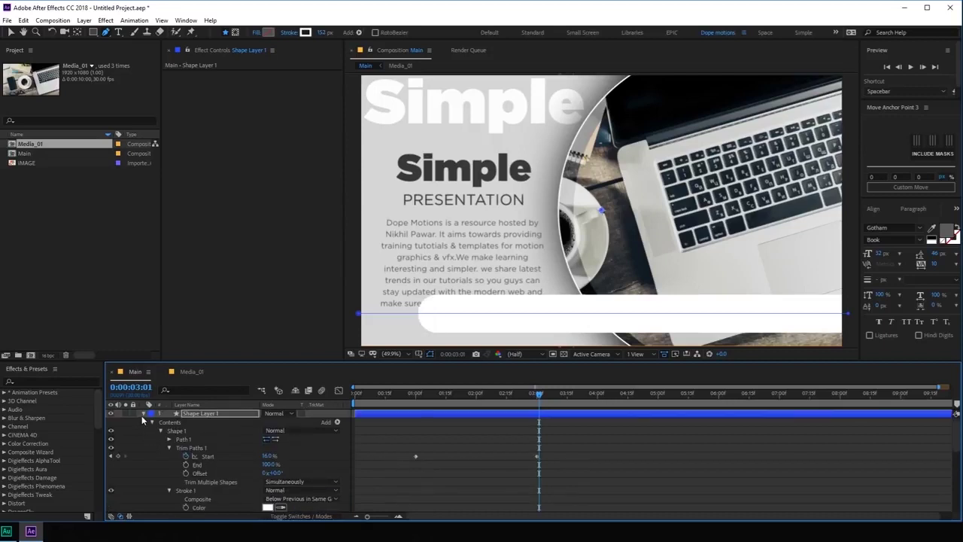
# Move Shape Layer 1 between Shape_05 and Simple 2, and apply Easy Ease to both of its Start keyframes.
pyautogui.click(143, 414)
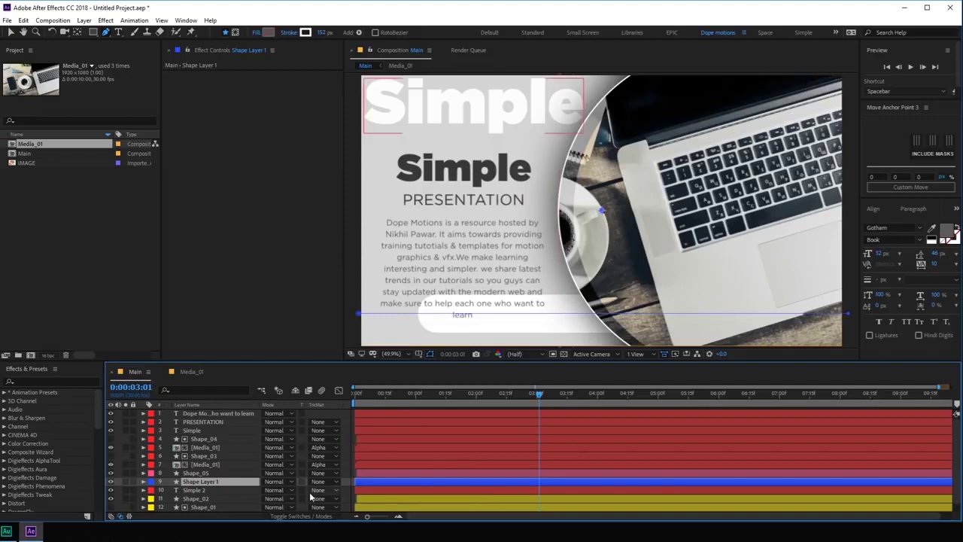
pyautogui.press('u')
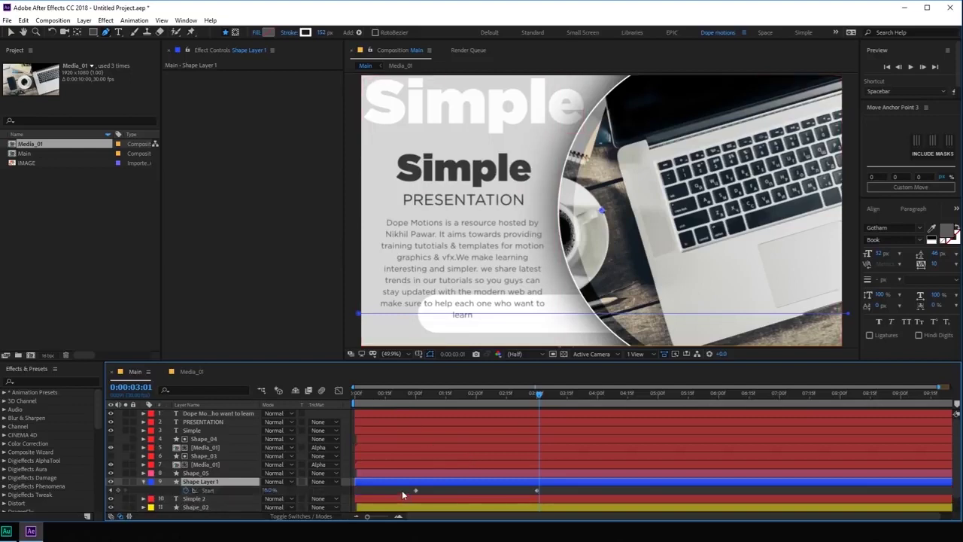
pyautogui.moveTo(402, 490); pyautogui.dragTo(566, 505)
pyautogui.press('F9')
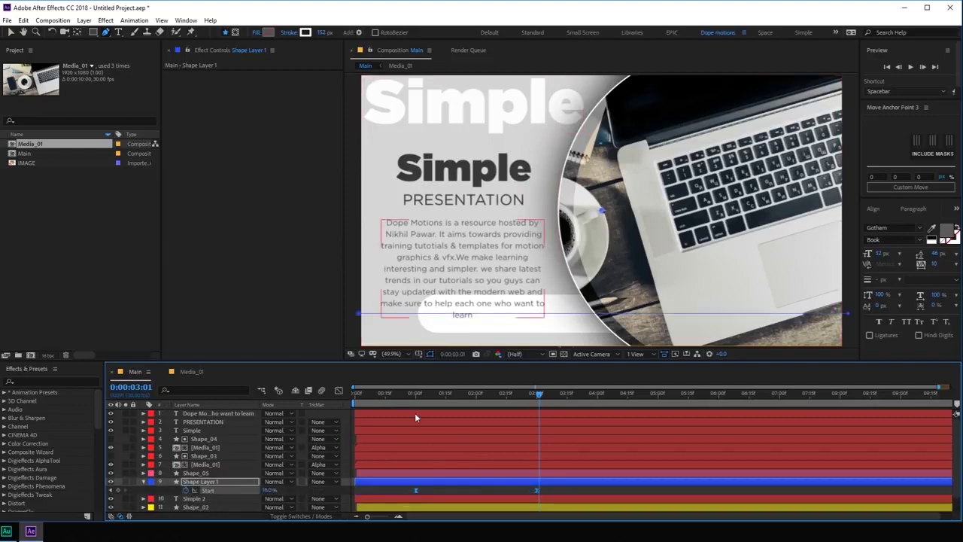
# Reshape the Start speed graph so the bar moves fast at first and slows gradually, and preview it up to 0:00:03:04.
pyautogui.click(338, 391)
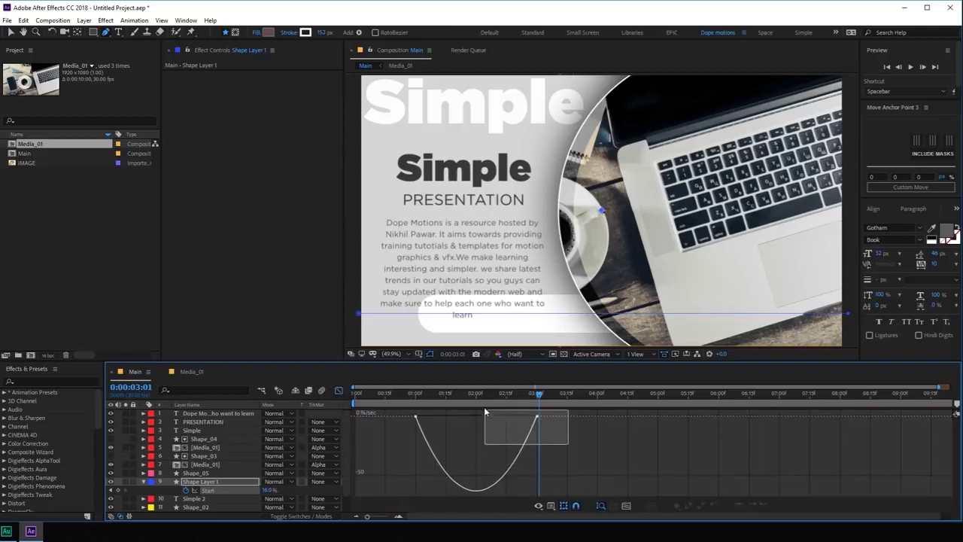
pyautogui.moveTo(571, 448); pyautogui.dragTo(427, 416)
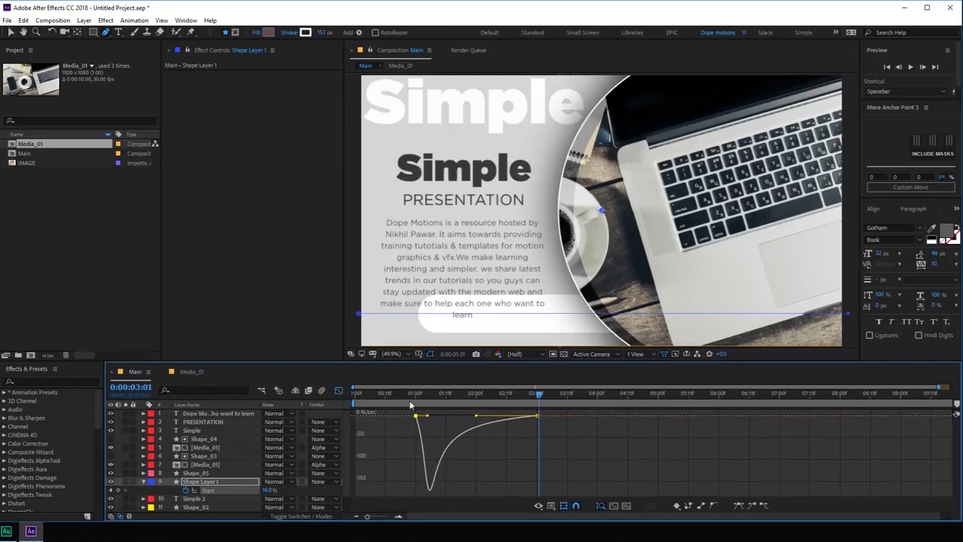
pyautogui.click(411, 399)
pyautogui.press('space')
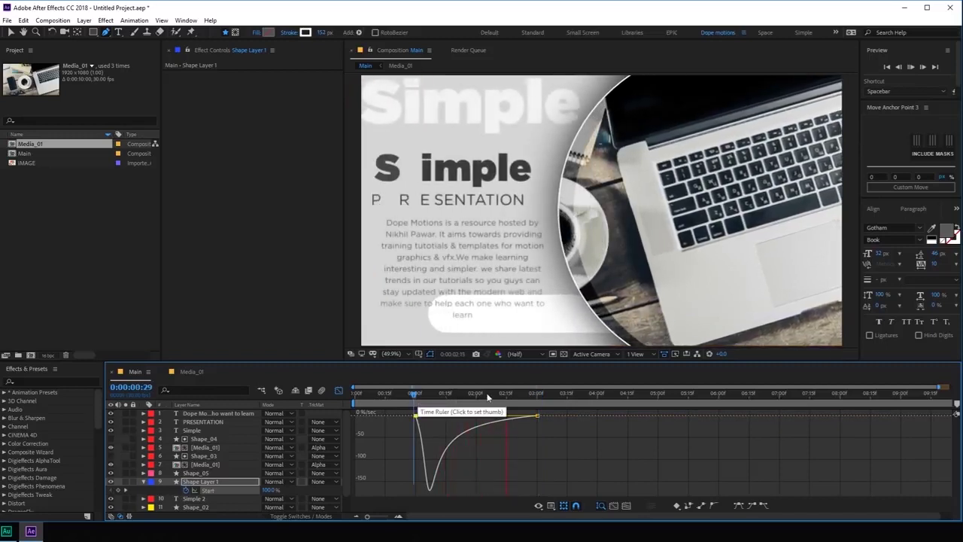
pyautogui.moveTo(485, 399); pyautogui.dragTo(545, 395)
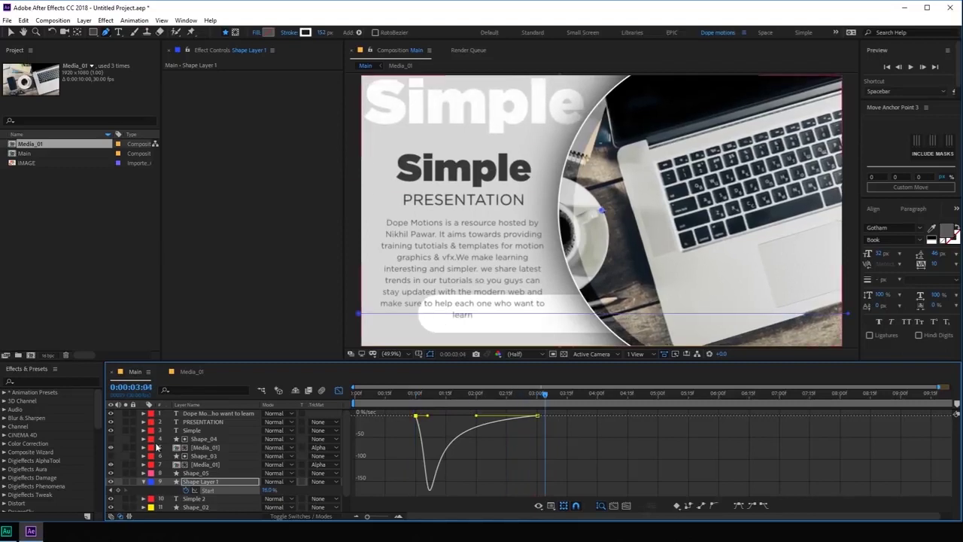
pyautogui.click(339, 390)
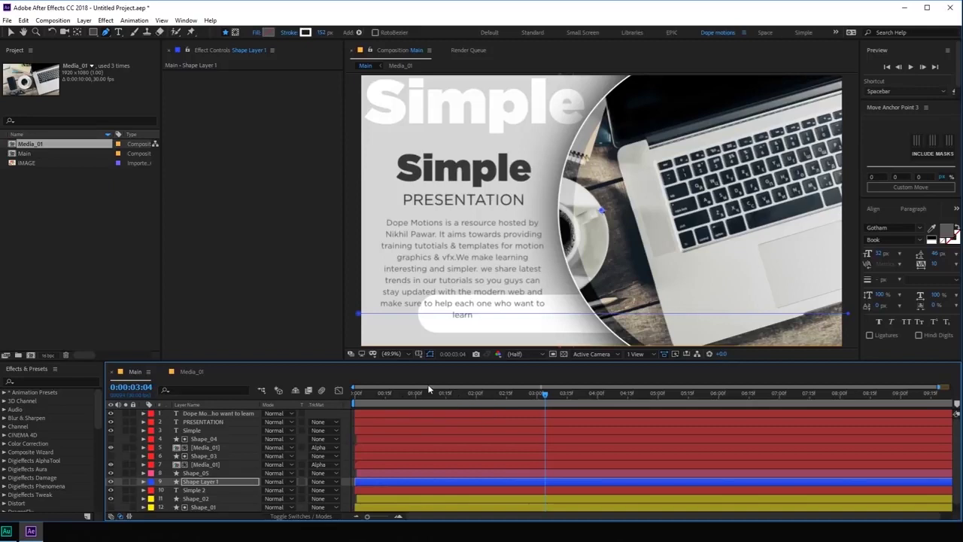
# Increase the stroke width of Shape Layer 1 to 206 px and play the composition from the beginning.
pyautogui.click(195, 483)
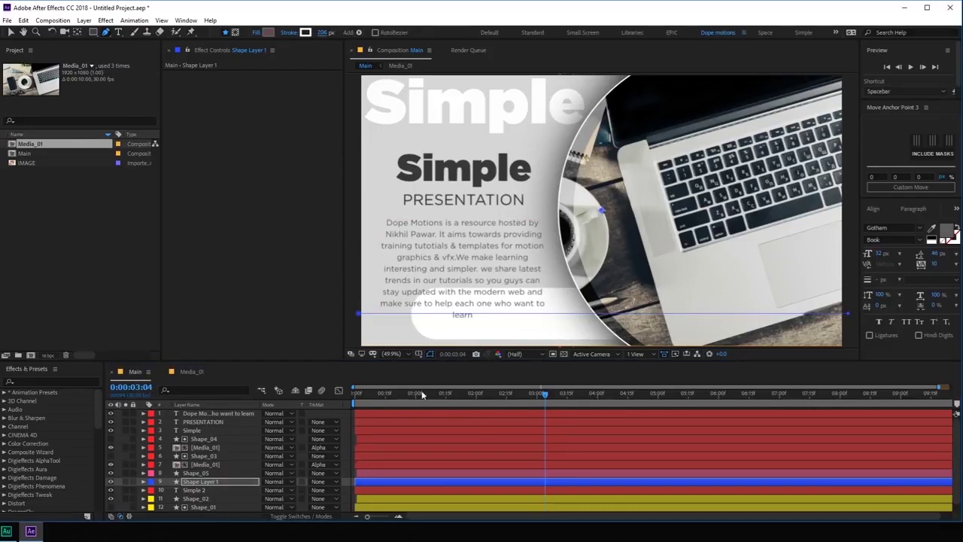
pyautogui.moveTo(382, 388); pyautogui.dragTo(345, 399)
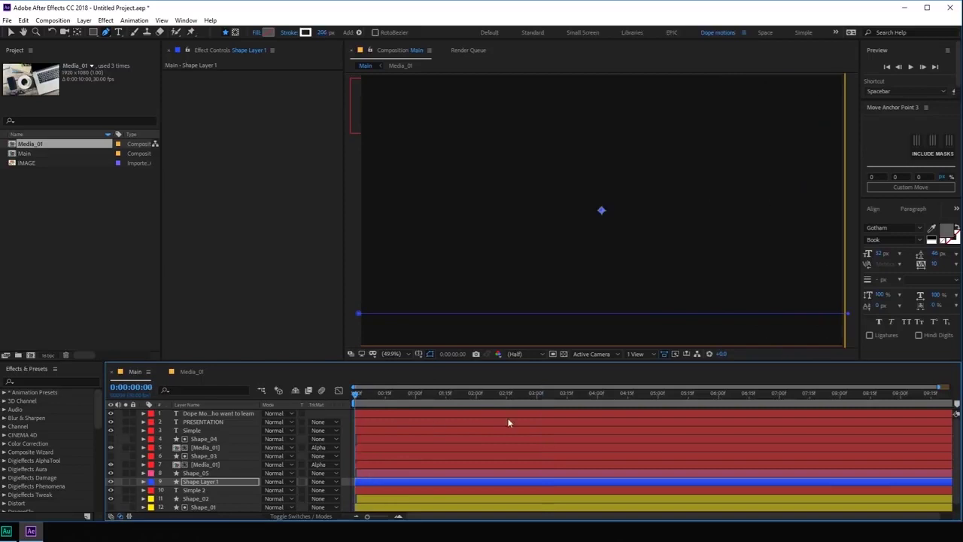
pyautogui.press('space')
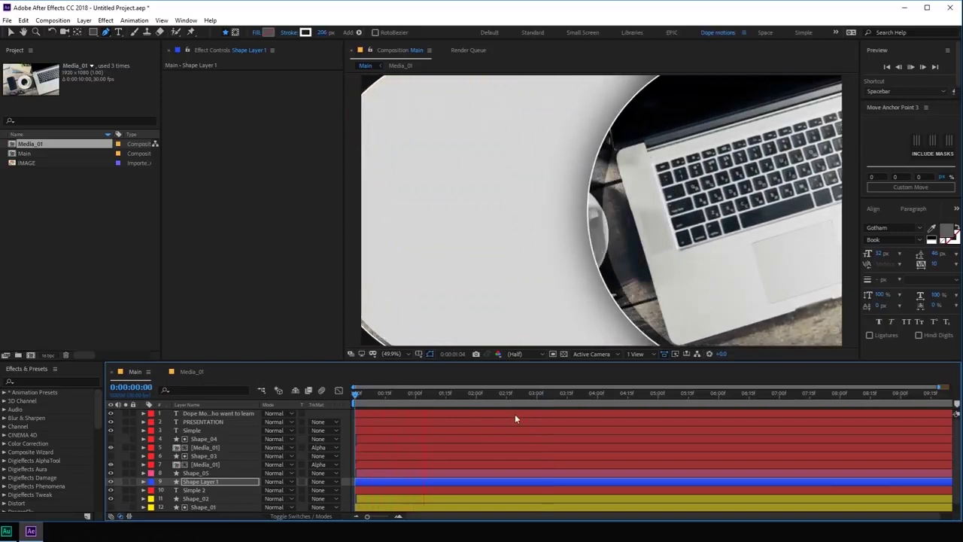